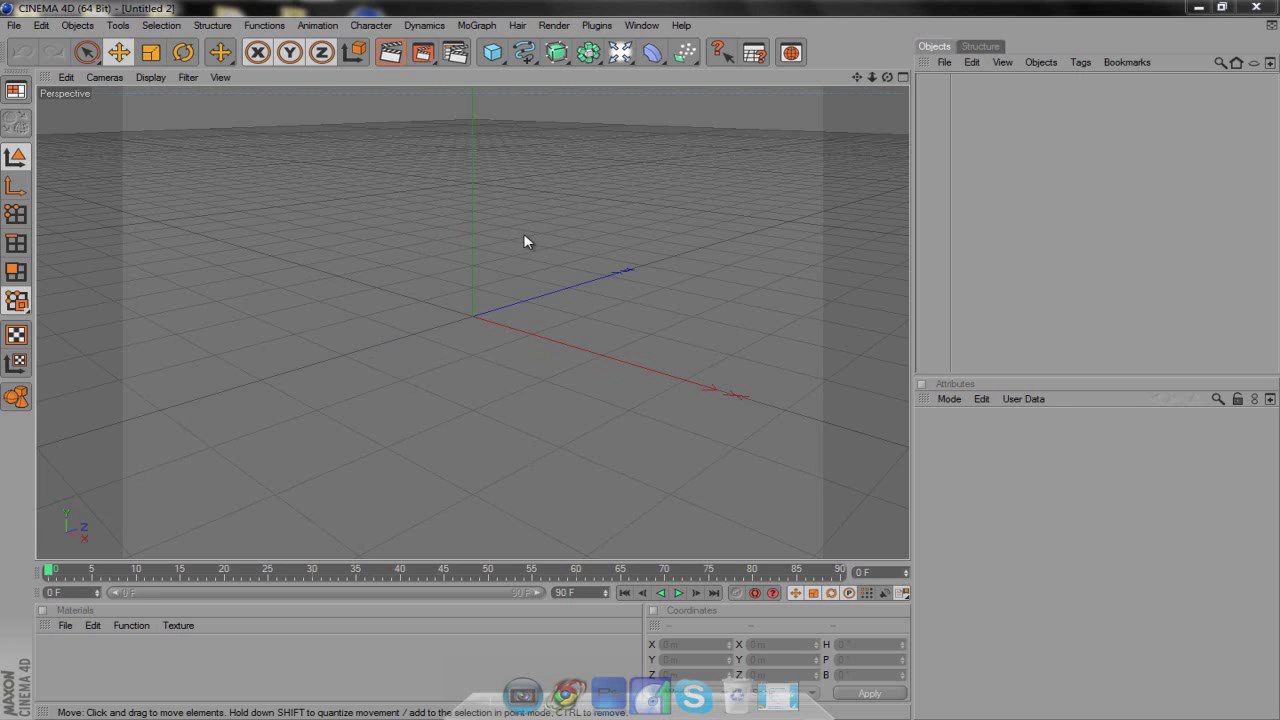
Set the render output to the HDV/HDTV 720 29.97 film/video preset with the frame range set to All Frames
left_click(455, 55)
left_click(177, 61)
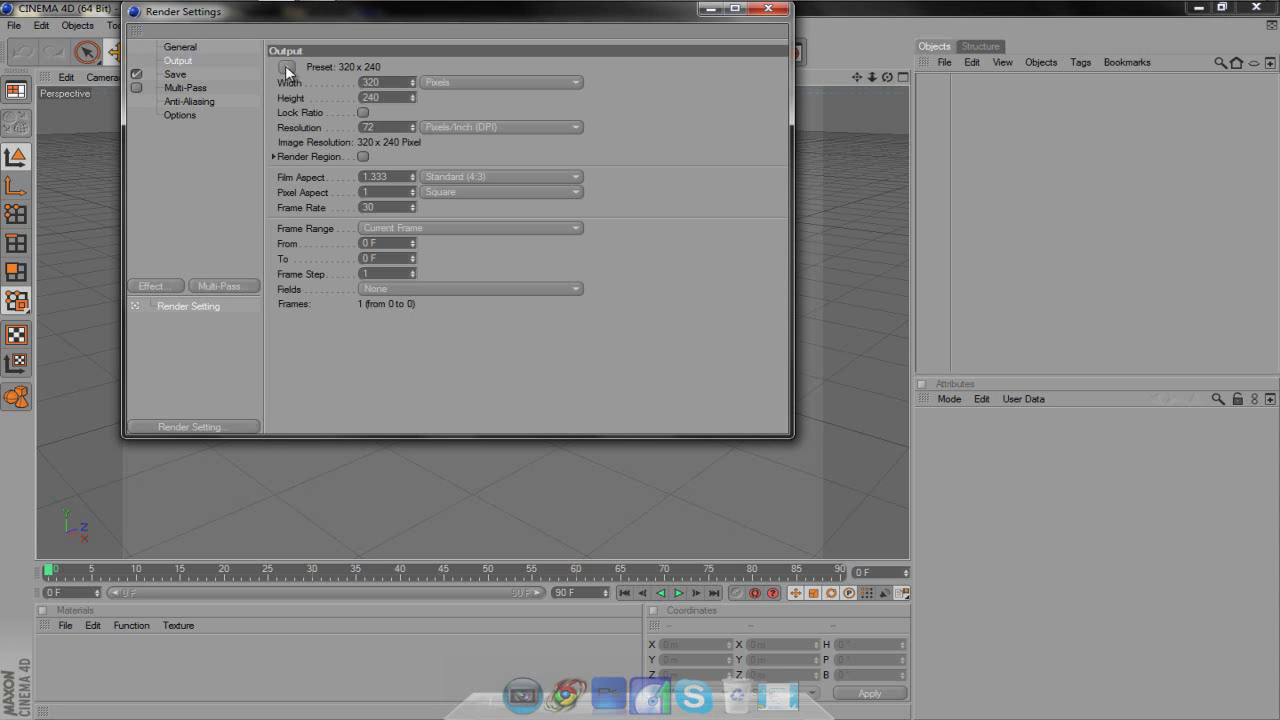
left_click(289, 70)
mouse_move(335, 115)
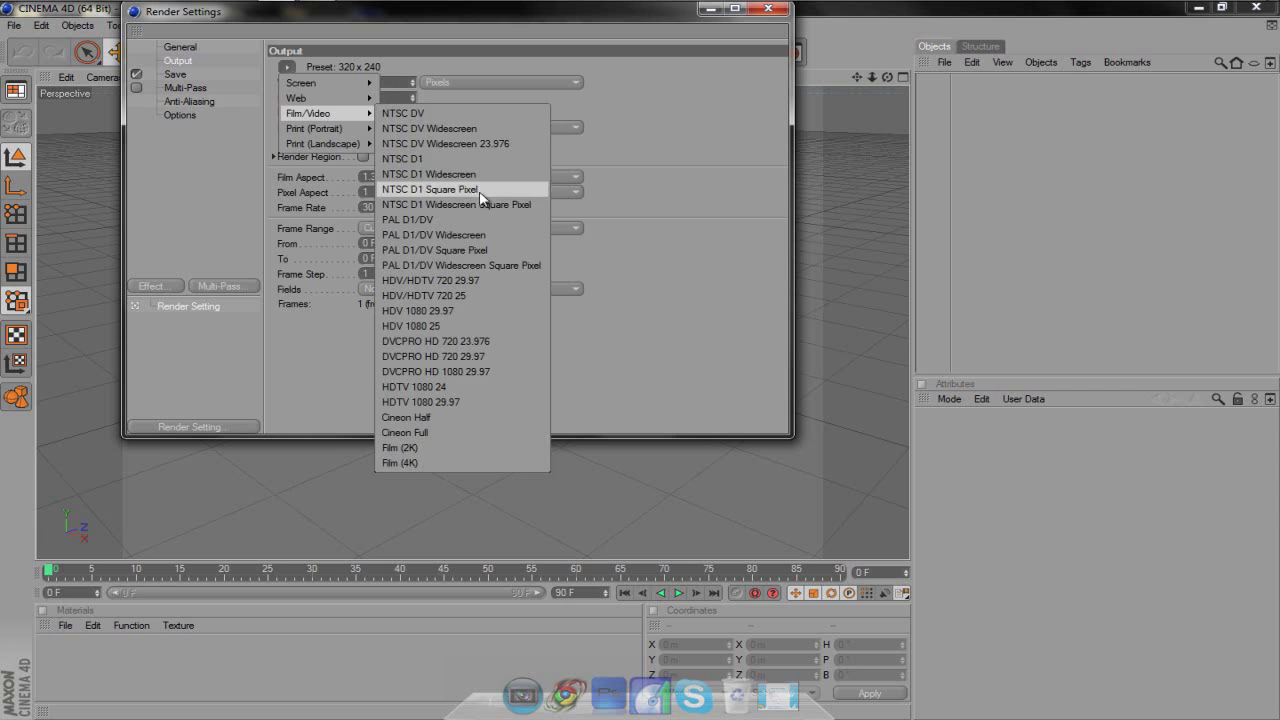
left_click(464, 280)
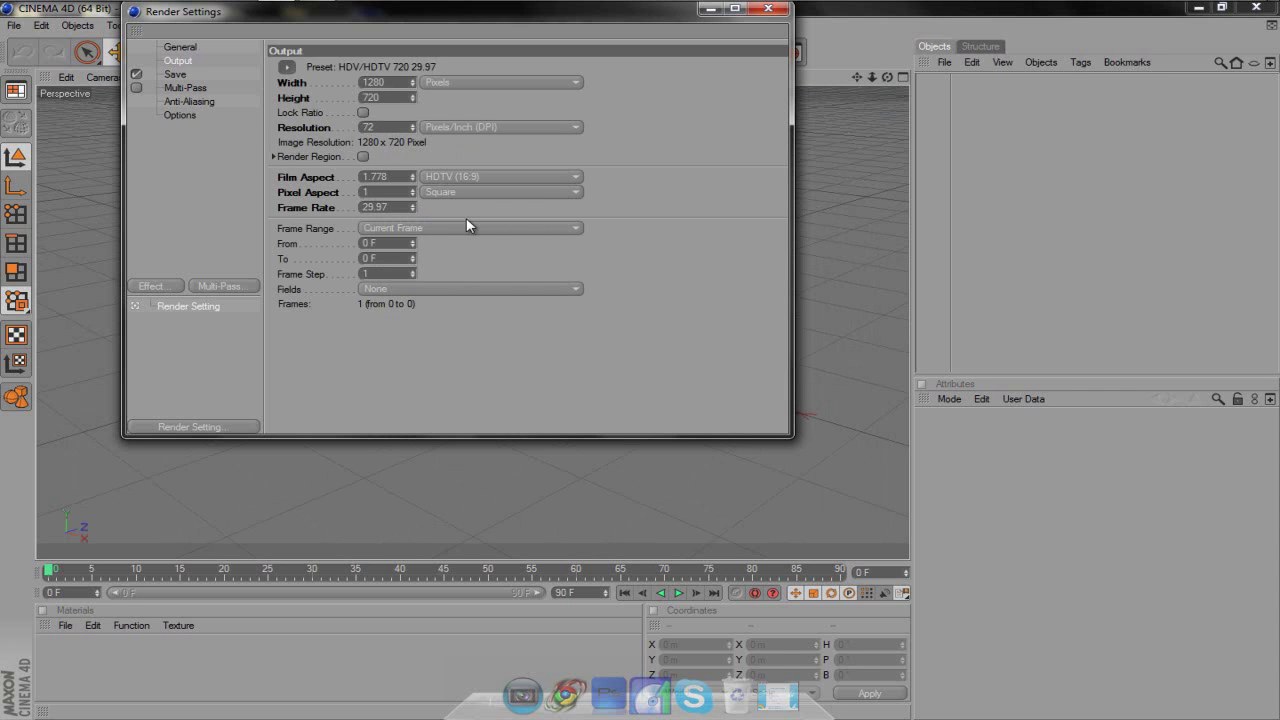
left_click(461, 228)
left_click(463, 274)
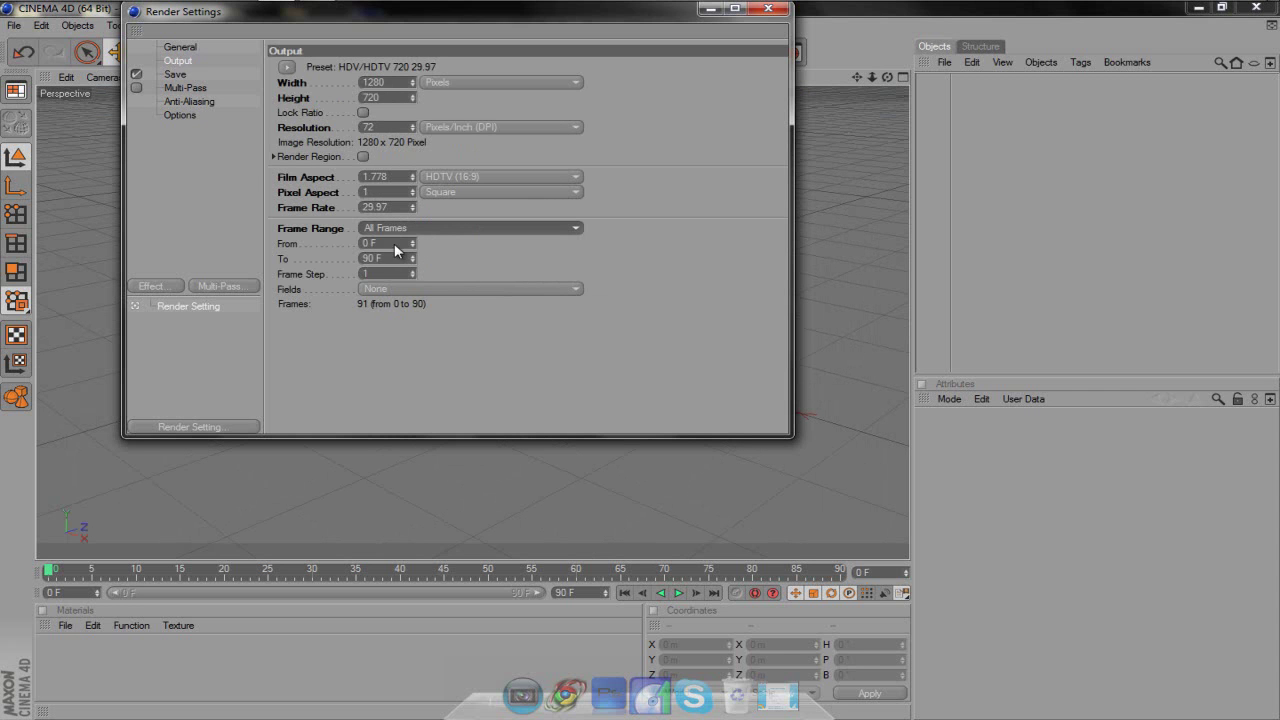
left_click(767, 9)
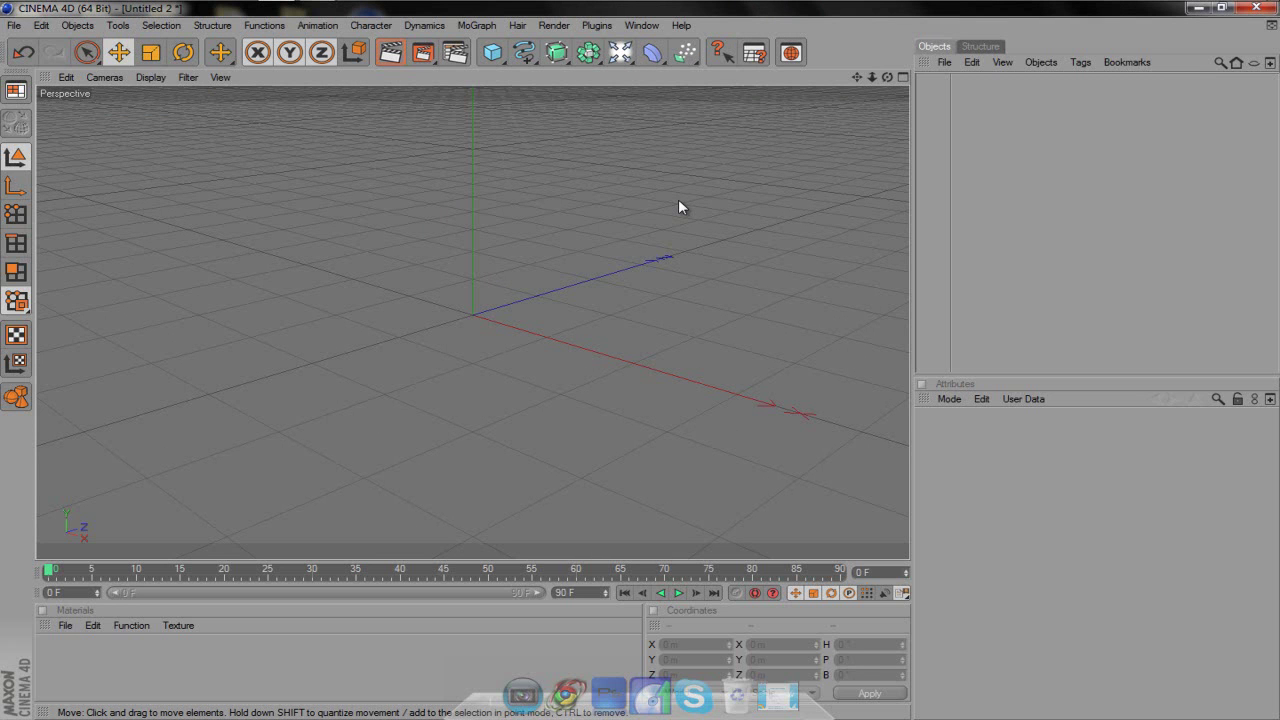
Review the available Film/Video output presets in the render settings without changing the current one
left_click(455, 52)
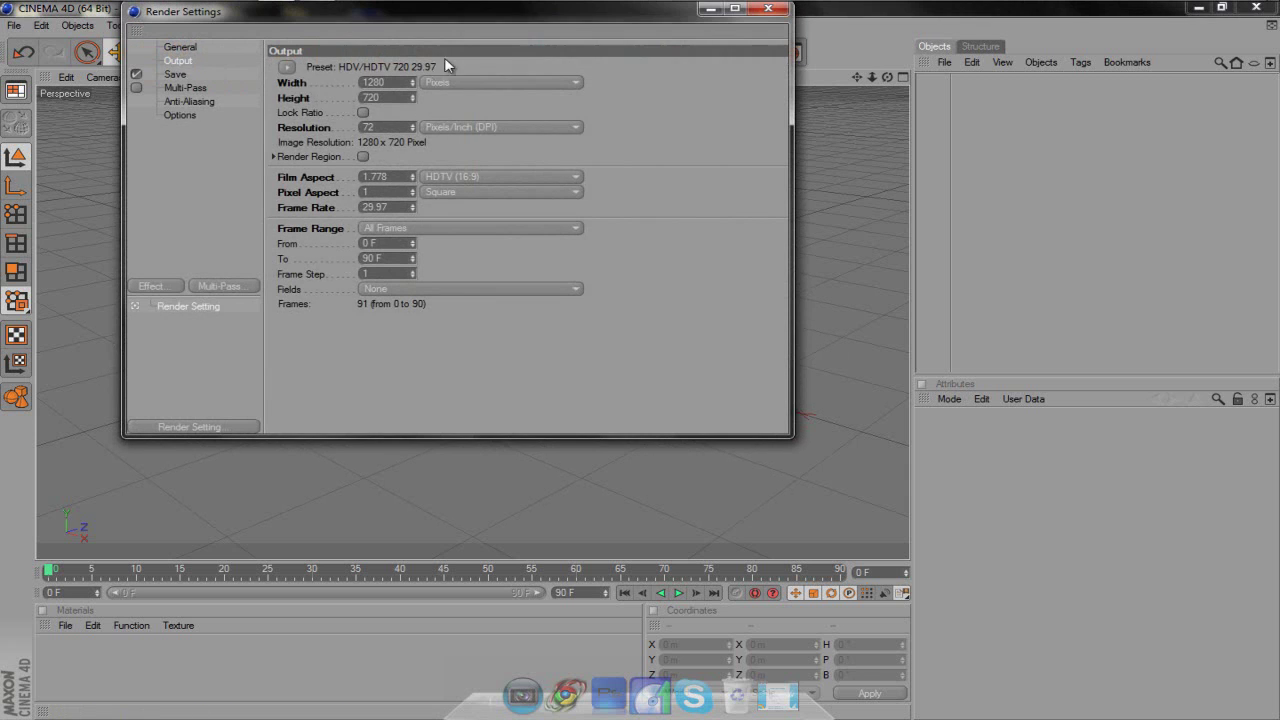
left_click(287, 67)
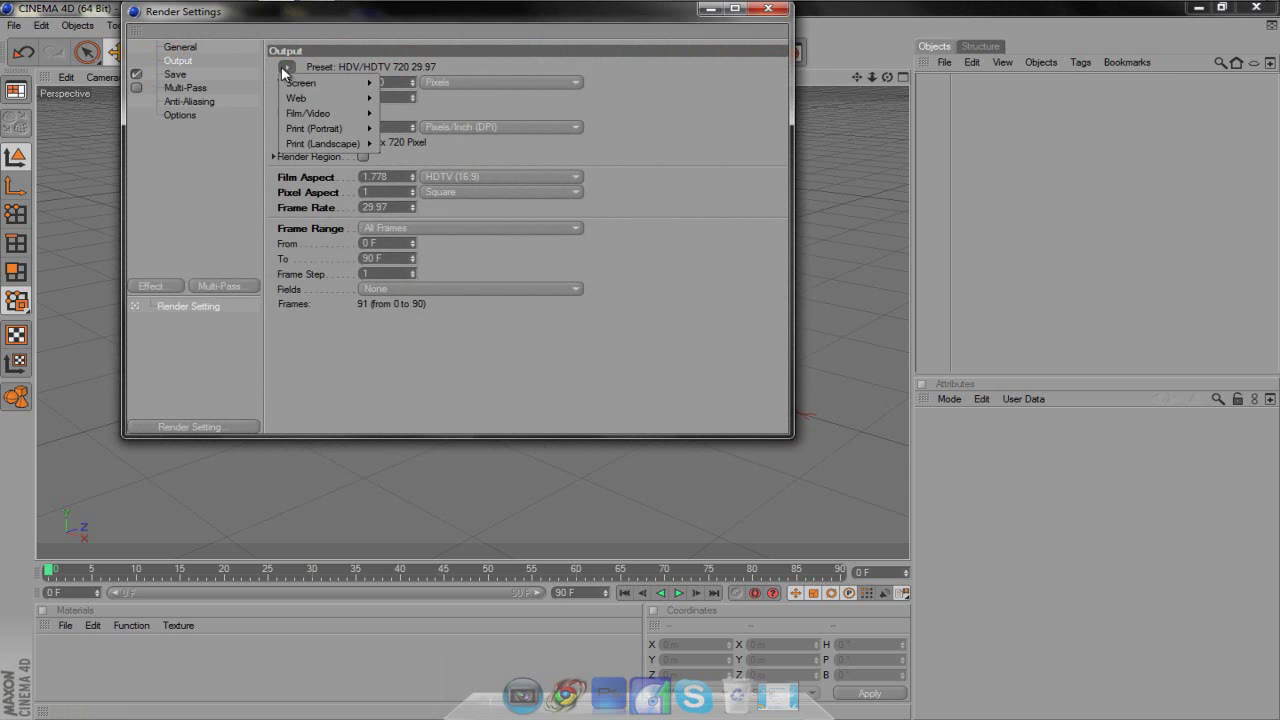
mouse_move(308, 112)
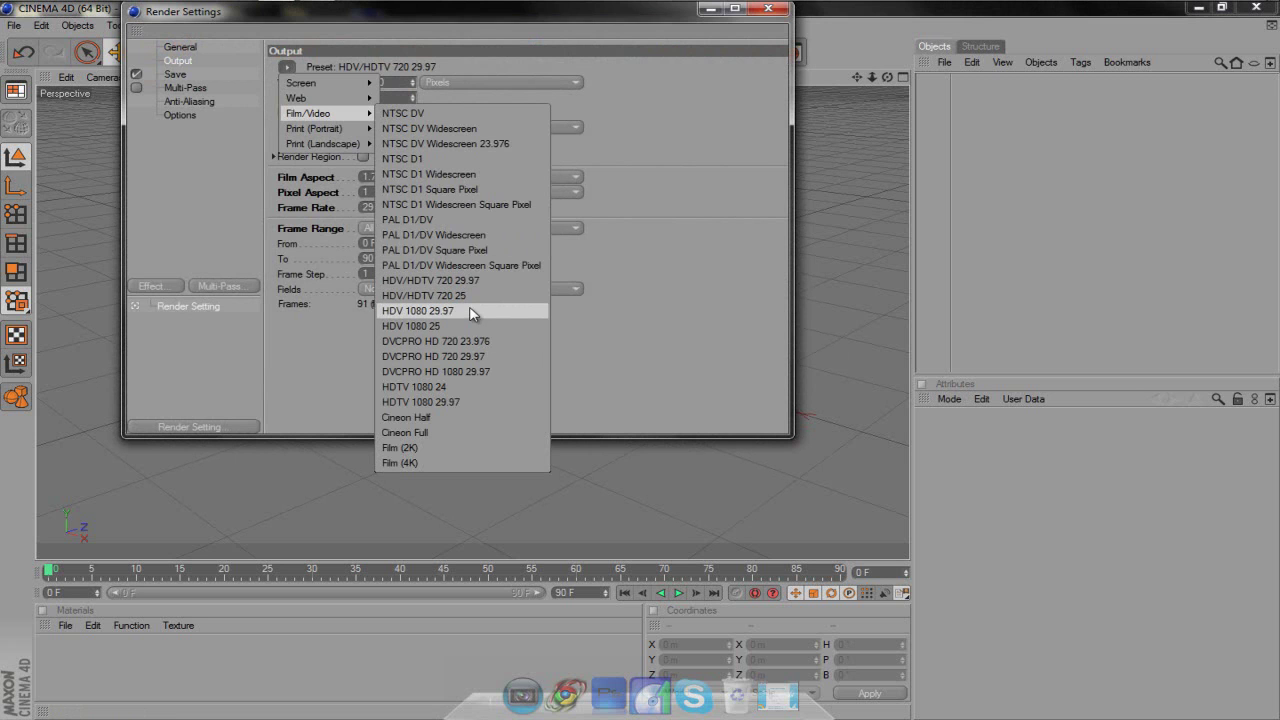
left_click(767, 10)
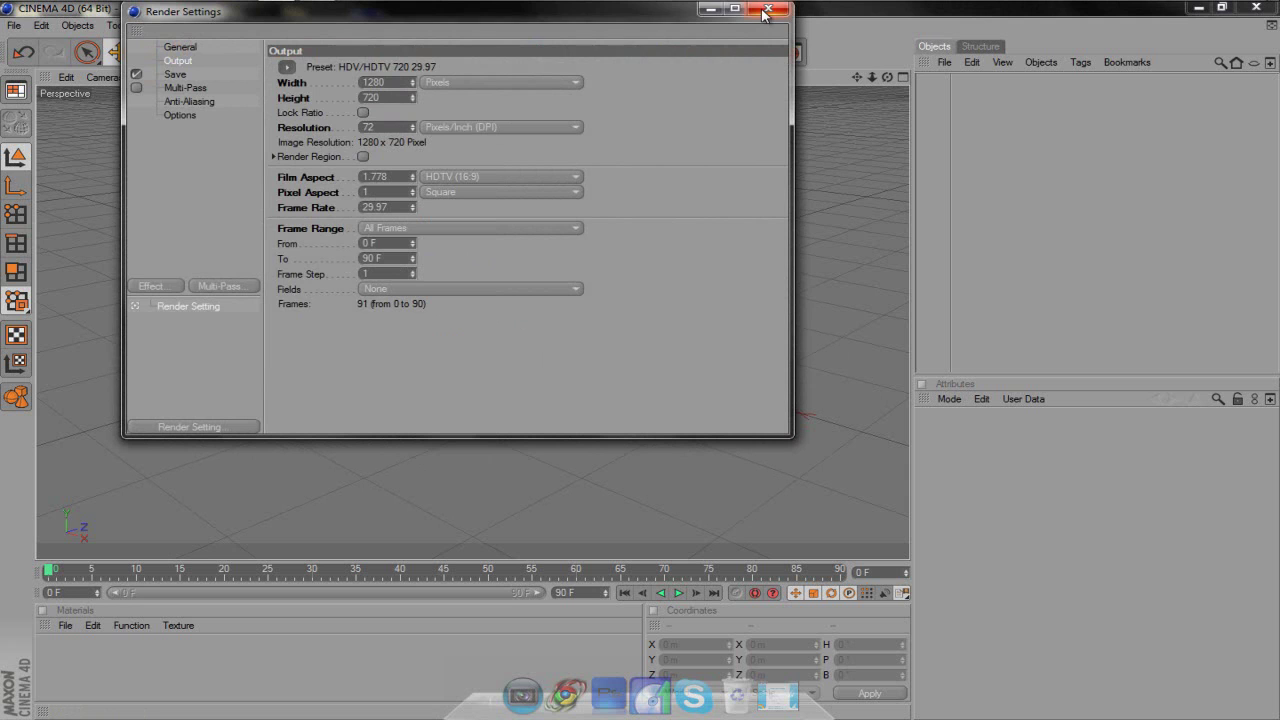
left_click(767, 10)
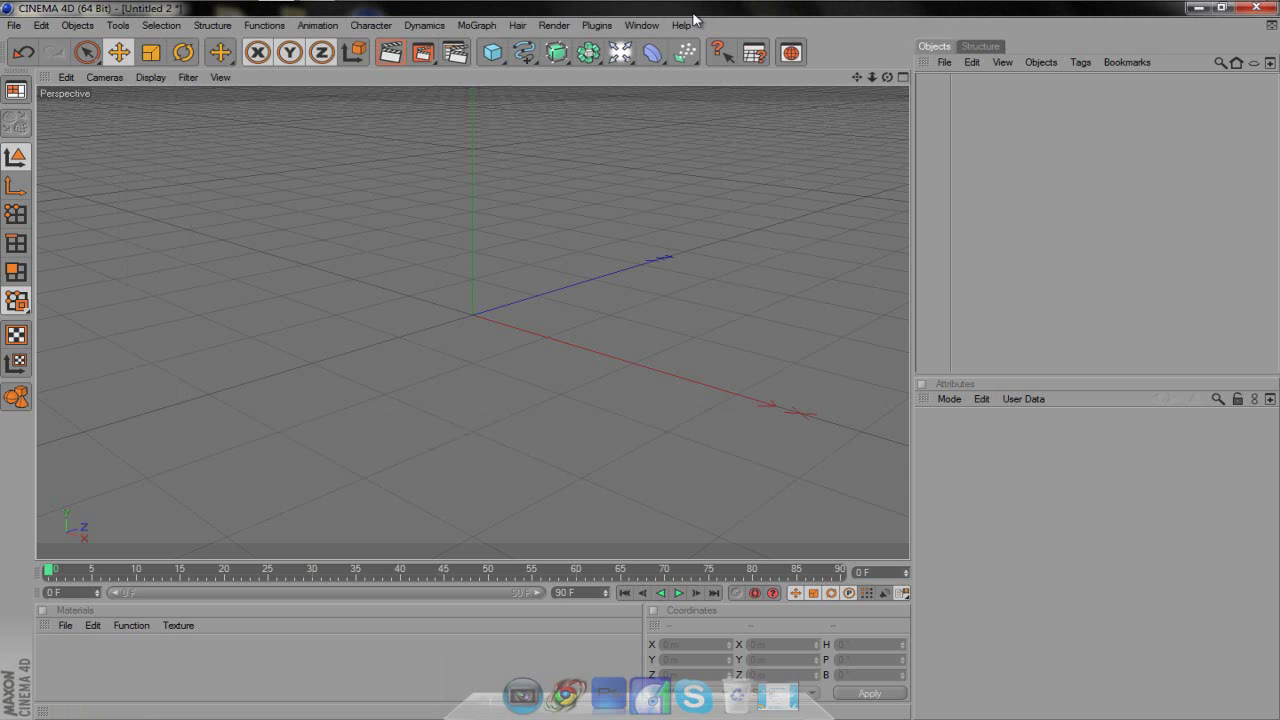
Add a MoGraph Text Object and set its text to GAM3VIDZ
left_click(480, 27)
left_click(479, 30)
left_click(478, 33)
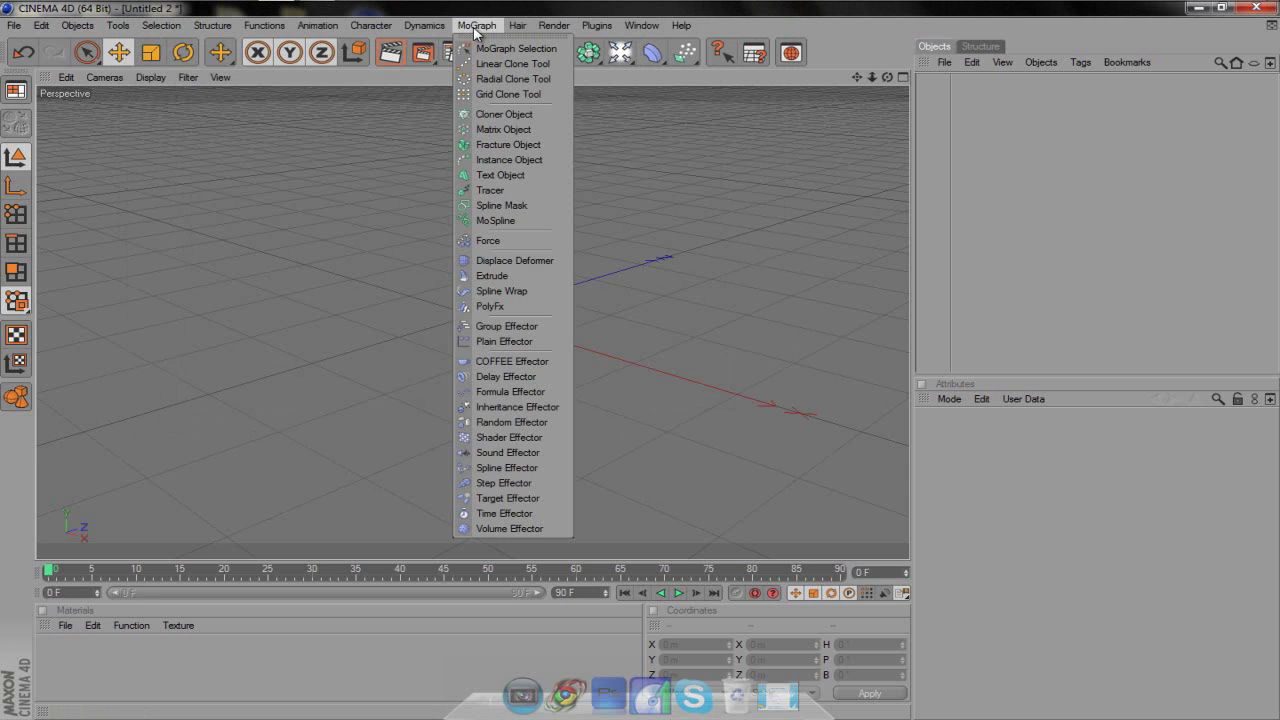
left_click(490, 175)
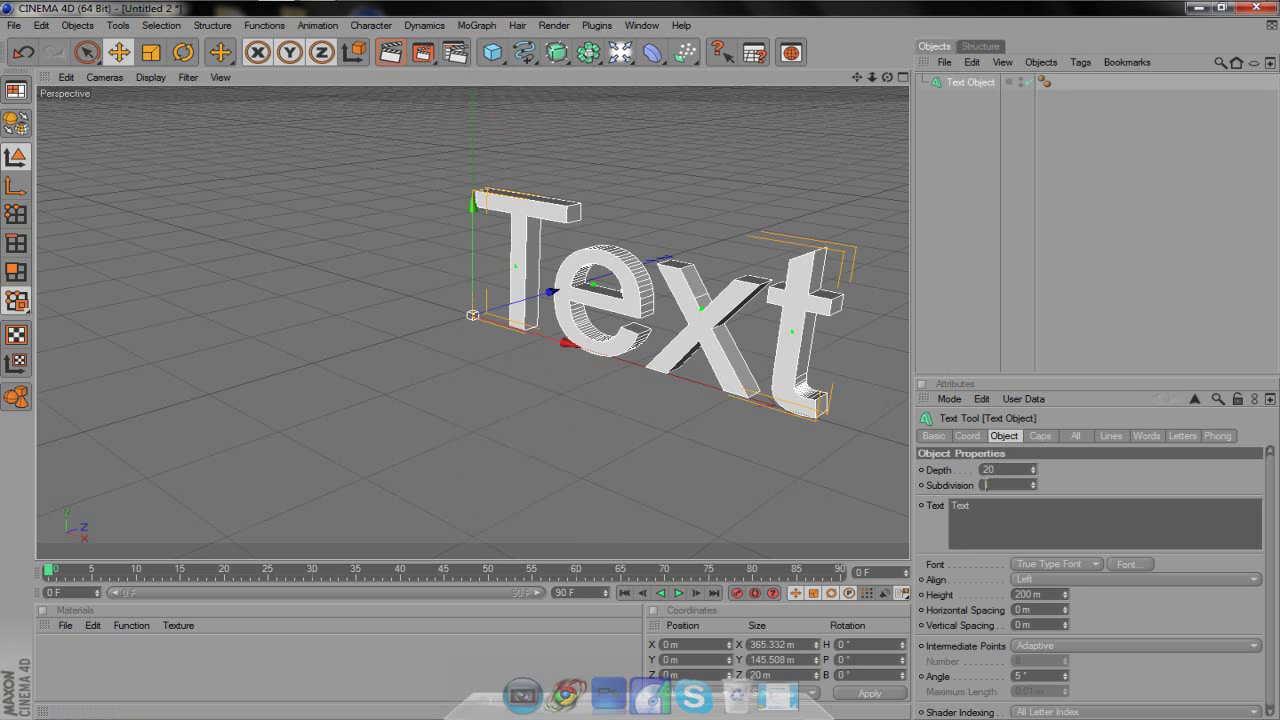
double_click(991, 504)
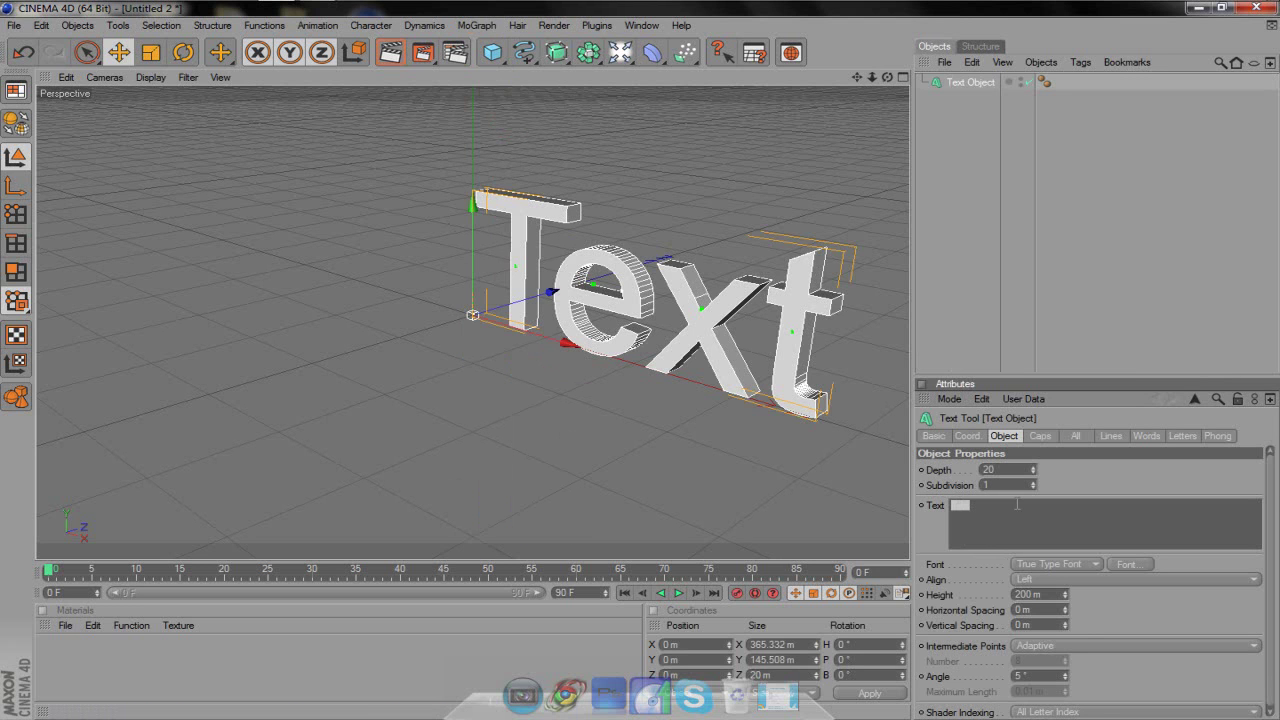
type("GAM3VIDZ")
Set the text object's font to Bebas Regular and its alignment to Middle
left_click(1123, 564)
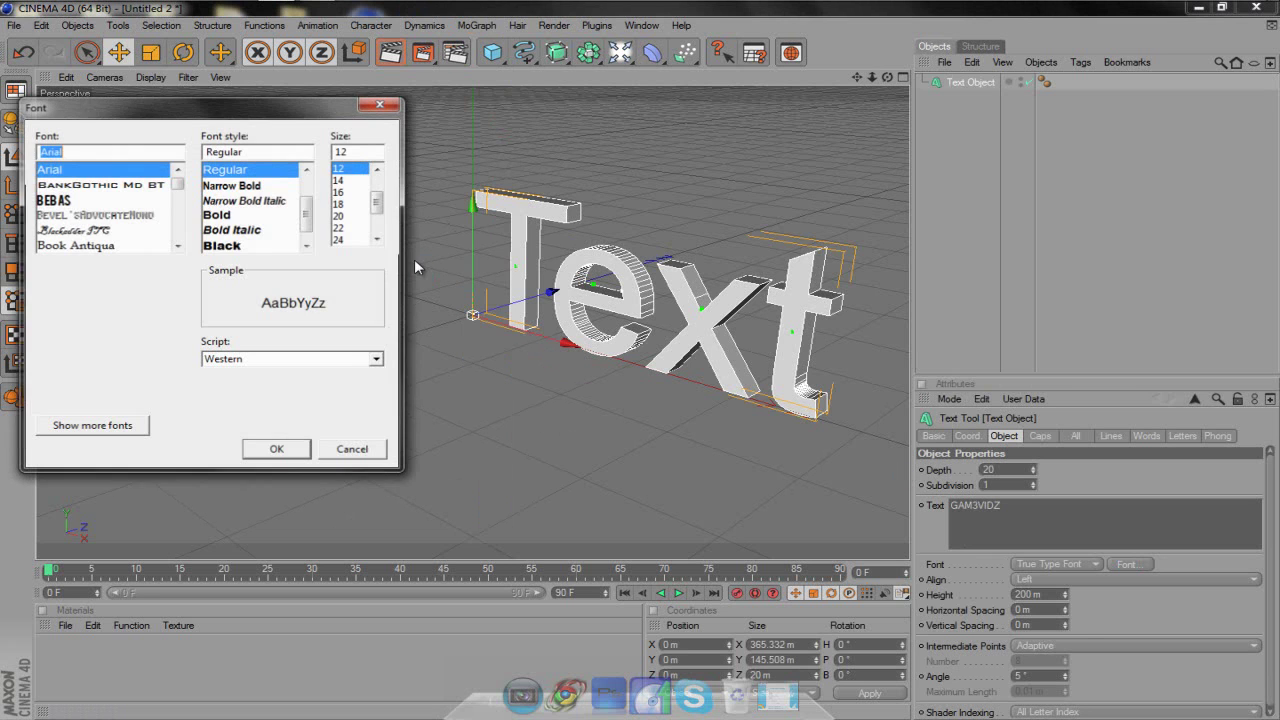
left_click(100, 199)
left_click(308, 455)
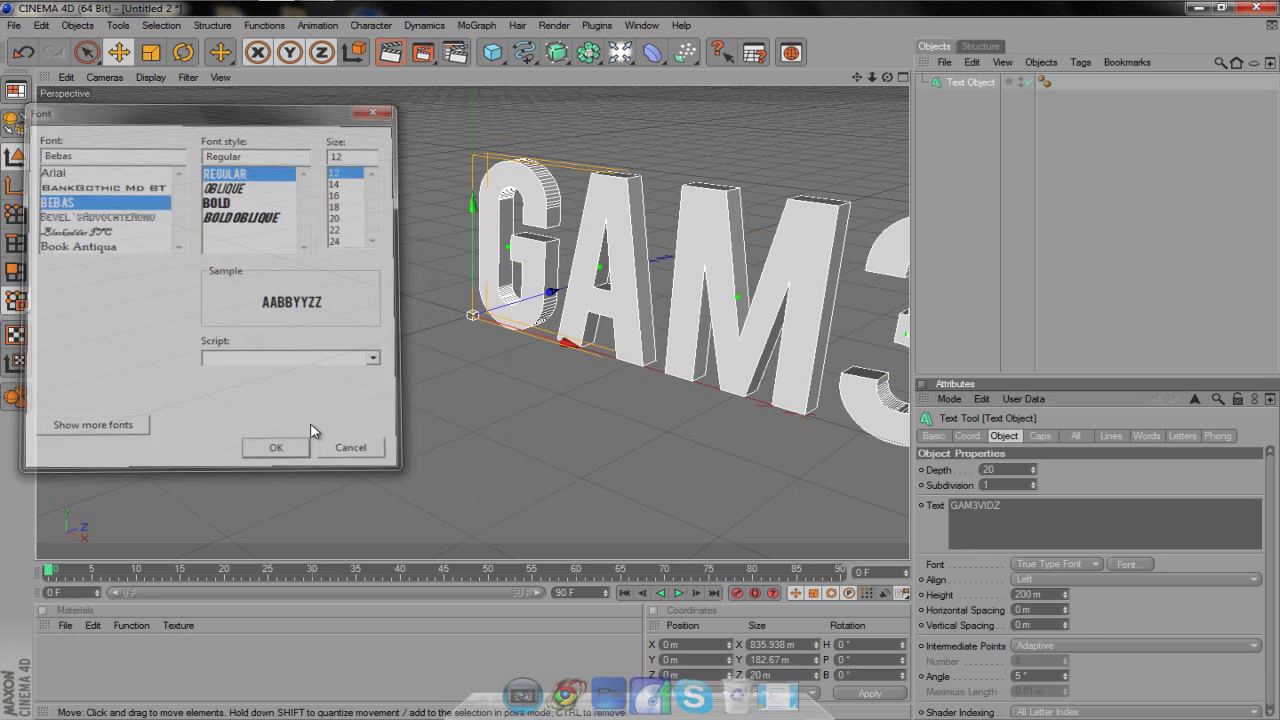
left_click(1064, 579)
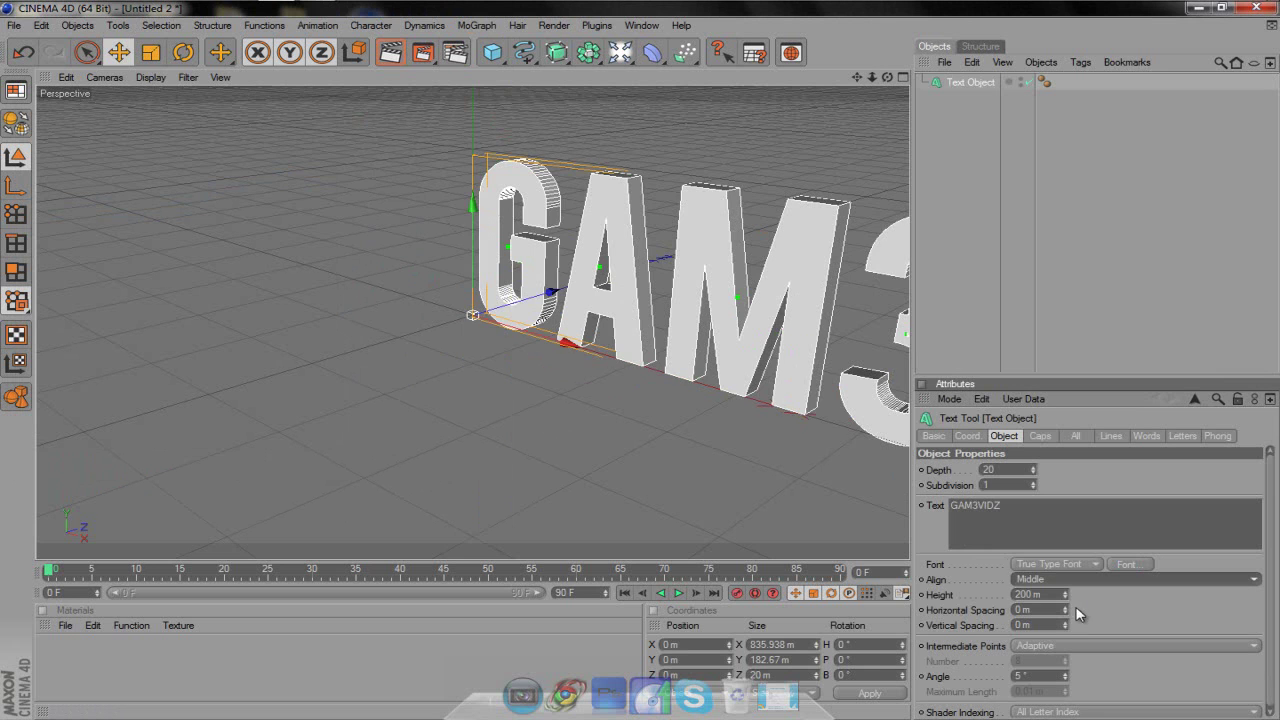
left_click(1077, 610)
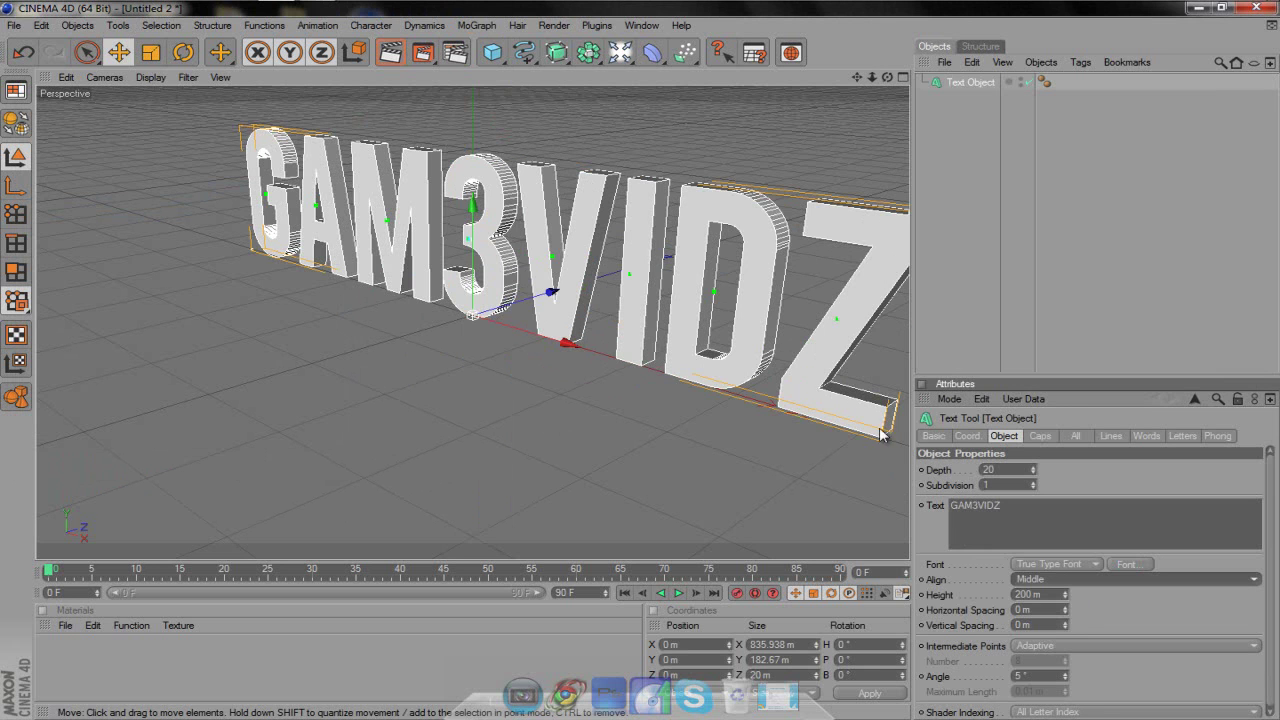
Set the text object's extrusion depth to 120
left_click(1020, 469)
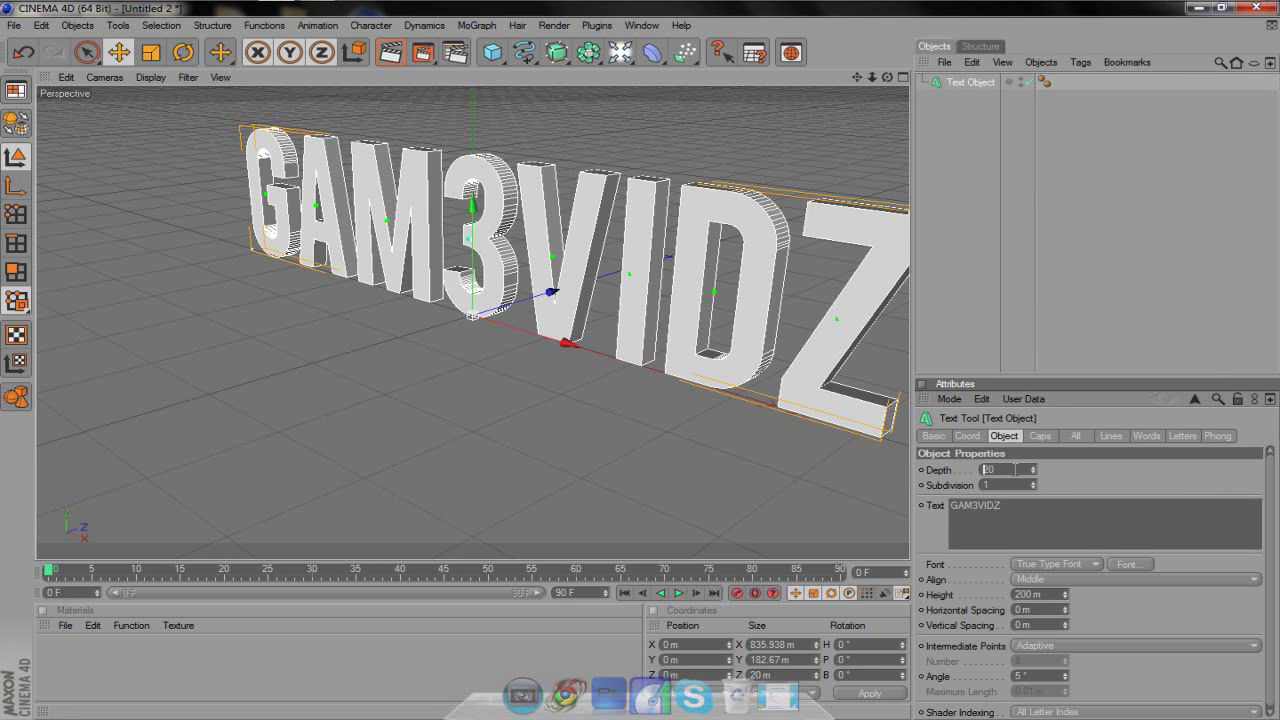
type("1")
key("Return")
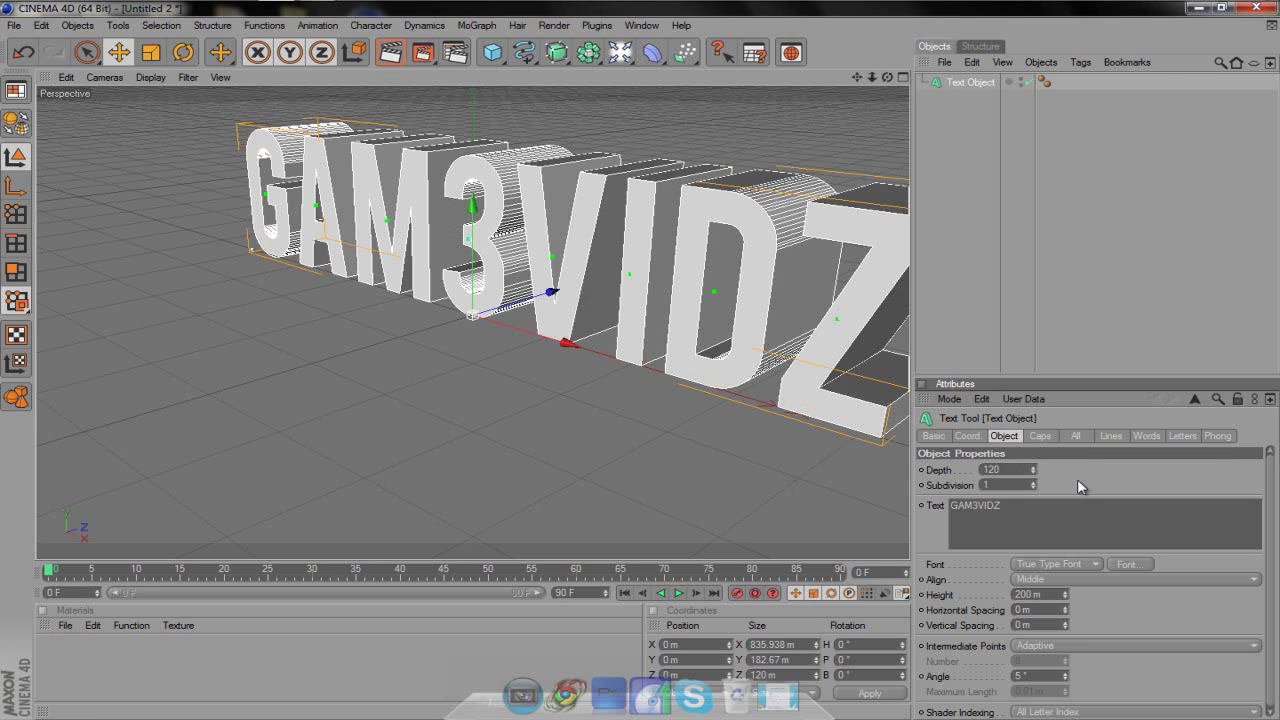
Add a floor object and lower it to about Y -7.6 m beneath the text
scroll(855, 182, "down", 2)
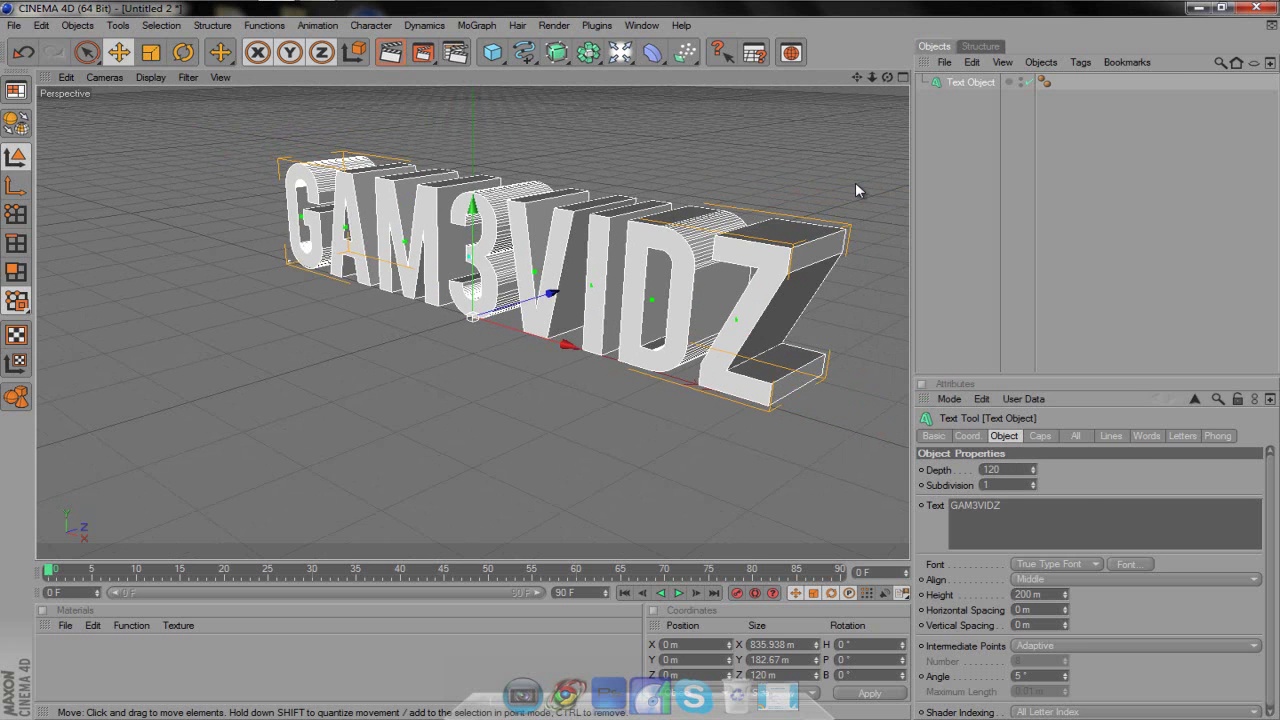
left_click_drag(885, 82, 845, 193)
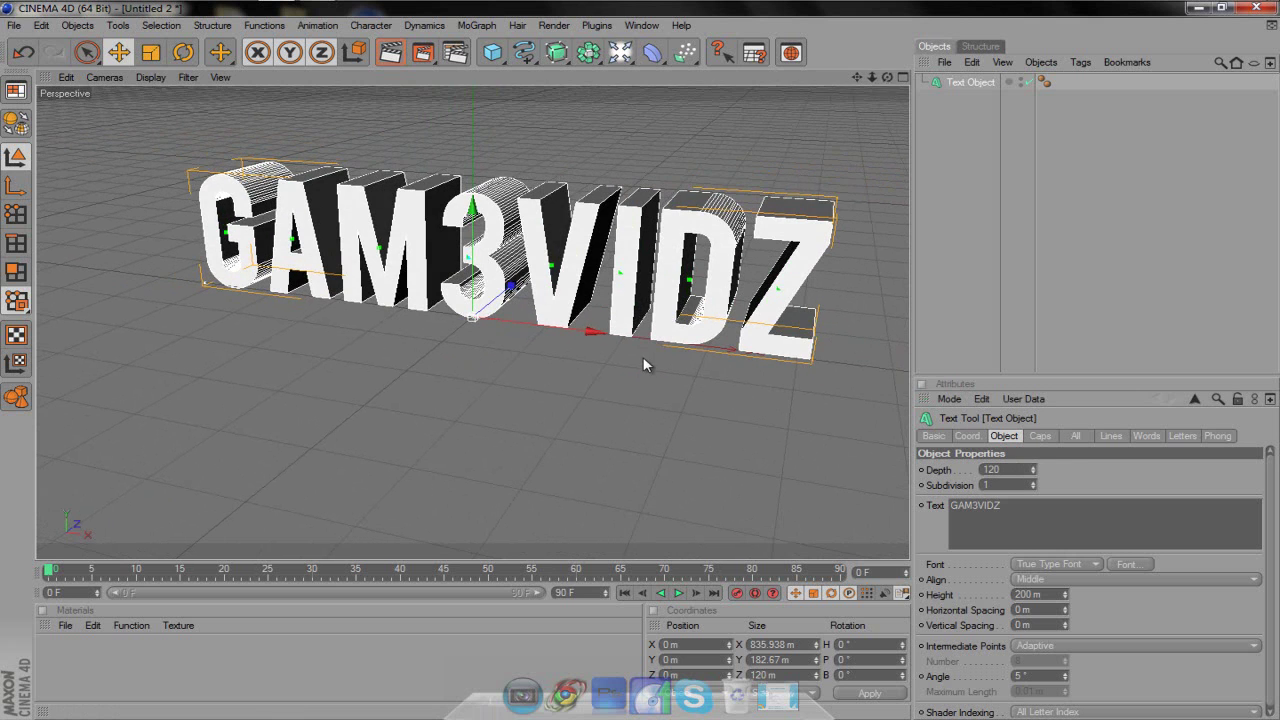
left_click_drag(790, 52, 810, 125)
left_click_drag(474, 215, 640, 359)
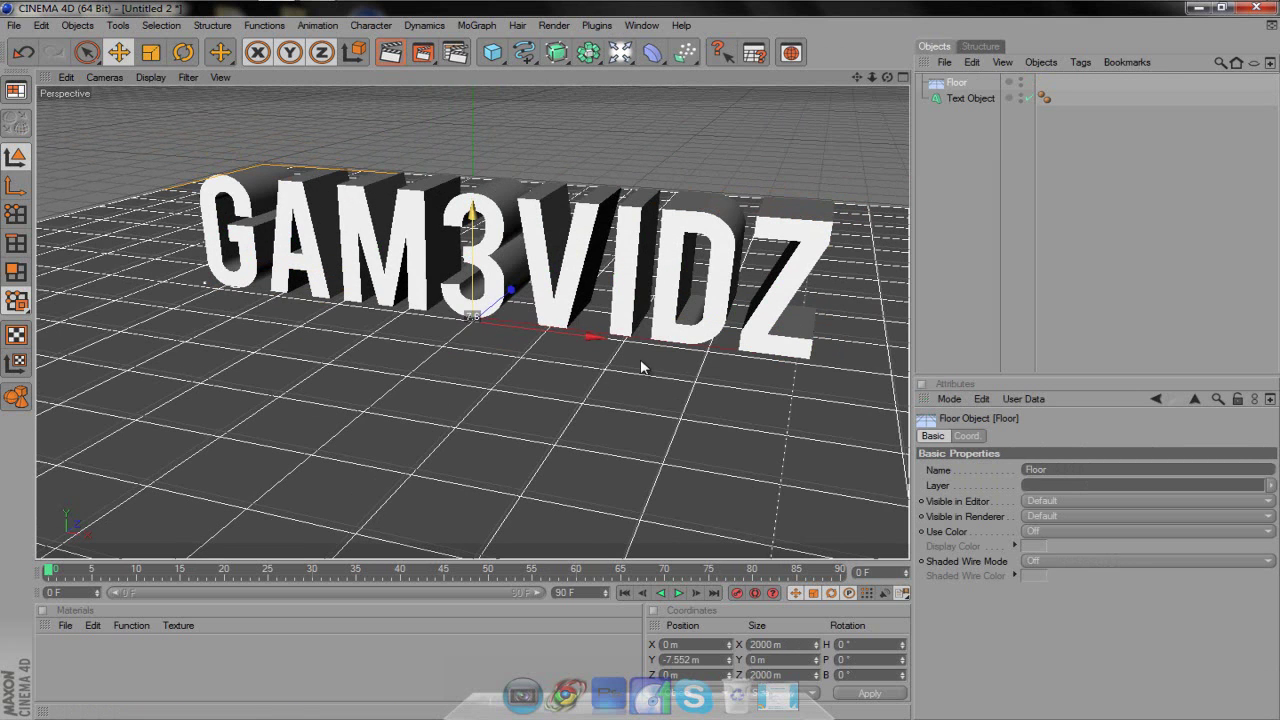
left_click(537, 160)
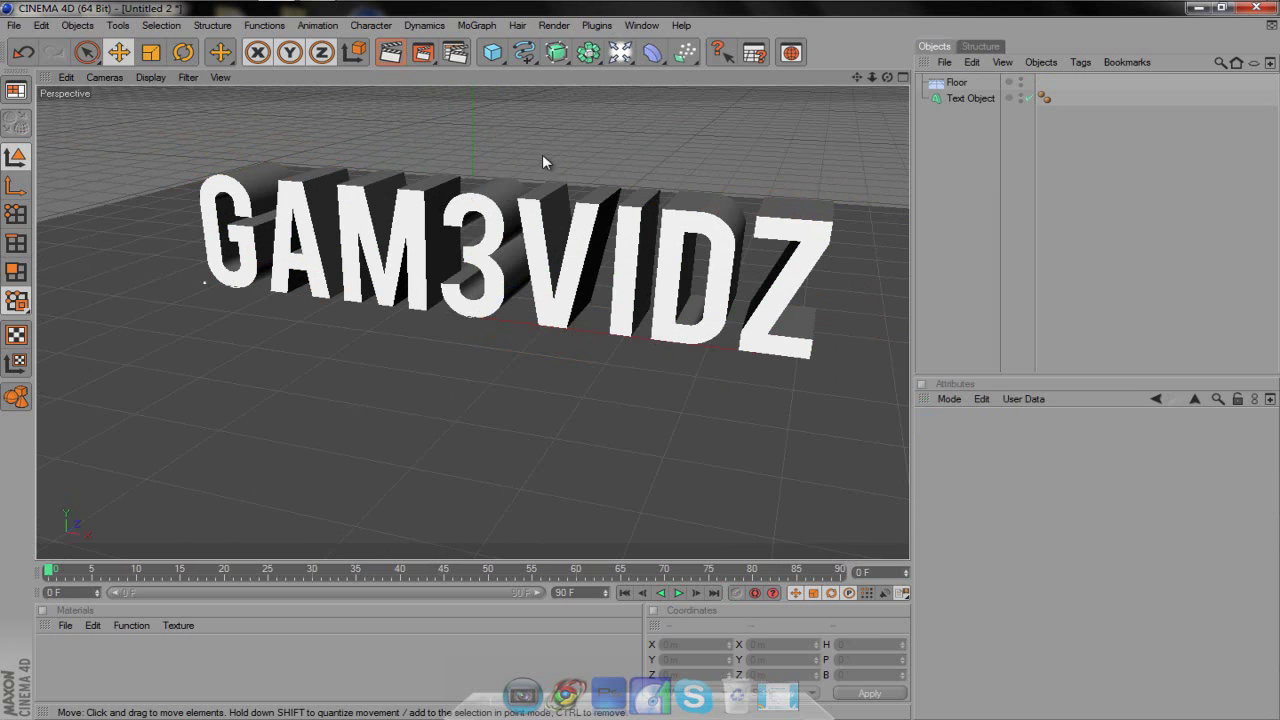
Raise the text slightly and move the floor up to about Y 4.3 m so they meet at the letters' base
left_click(565, 300)
left_click_drag(472, 290, 472, 278)
left_click(536, 328)
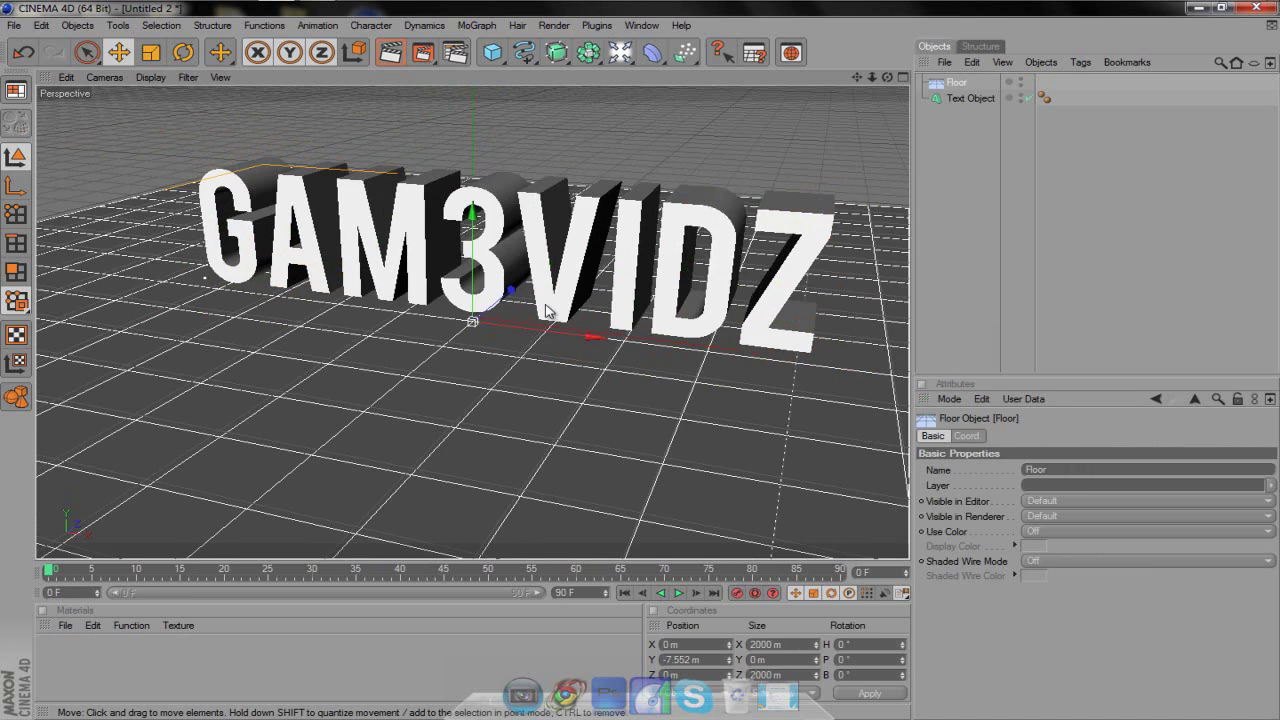
left_click_drag(640, 359, 640, 358)
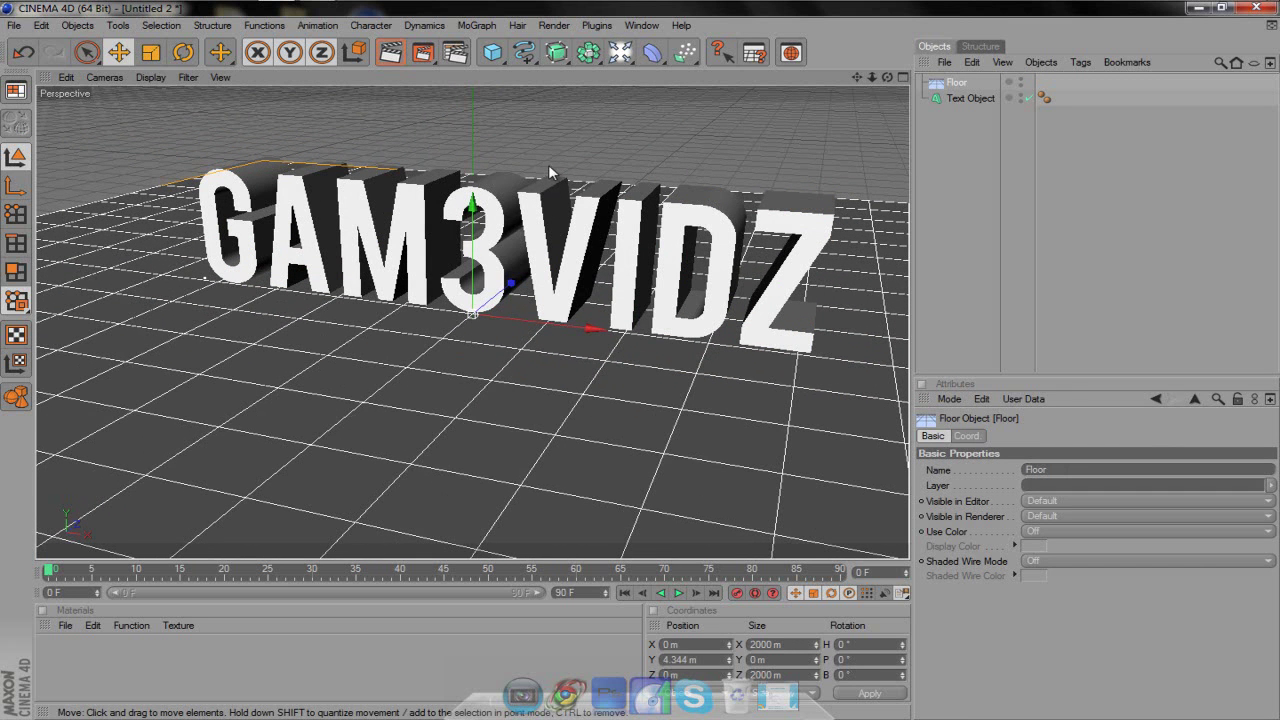
left_click(938, 233)
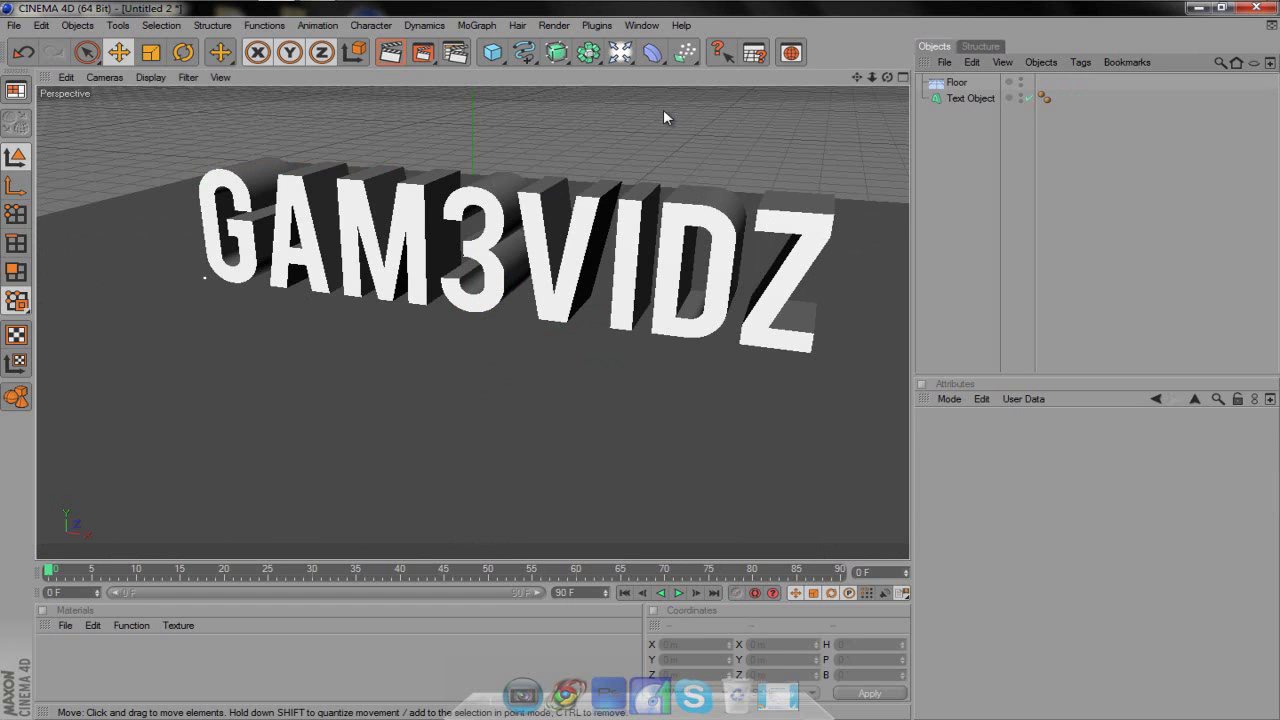
Add a particle emitter to the scene, keeping its start emission at 0 F
left_click_drag(680, 55, 745, 66)
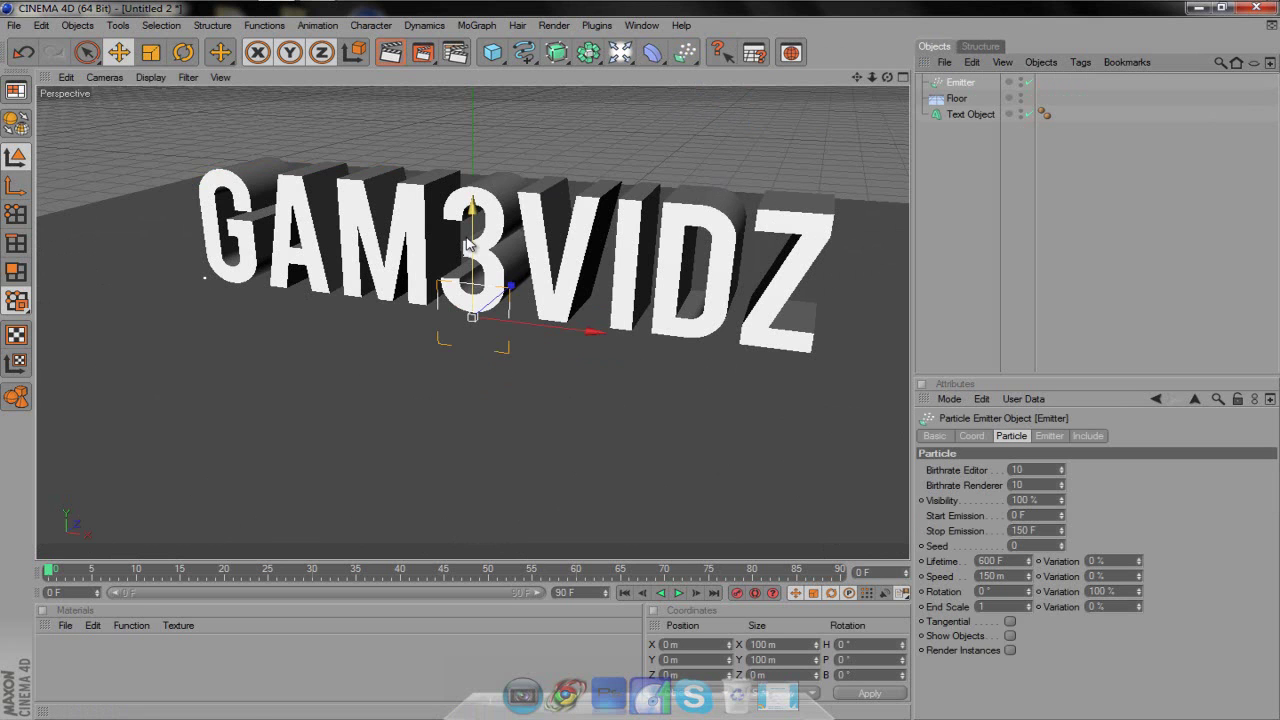
left_click(1020, 515)
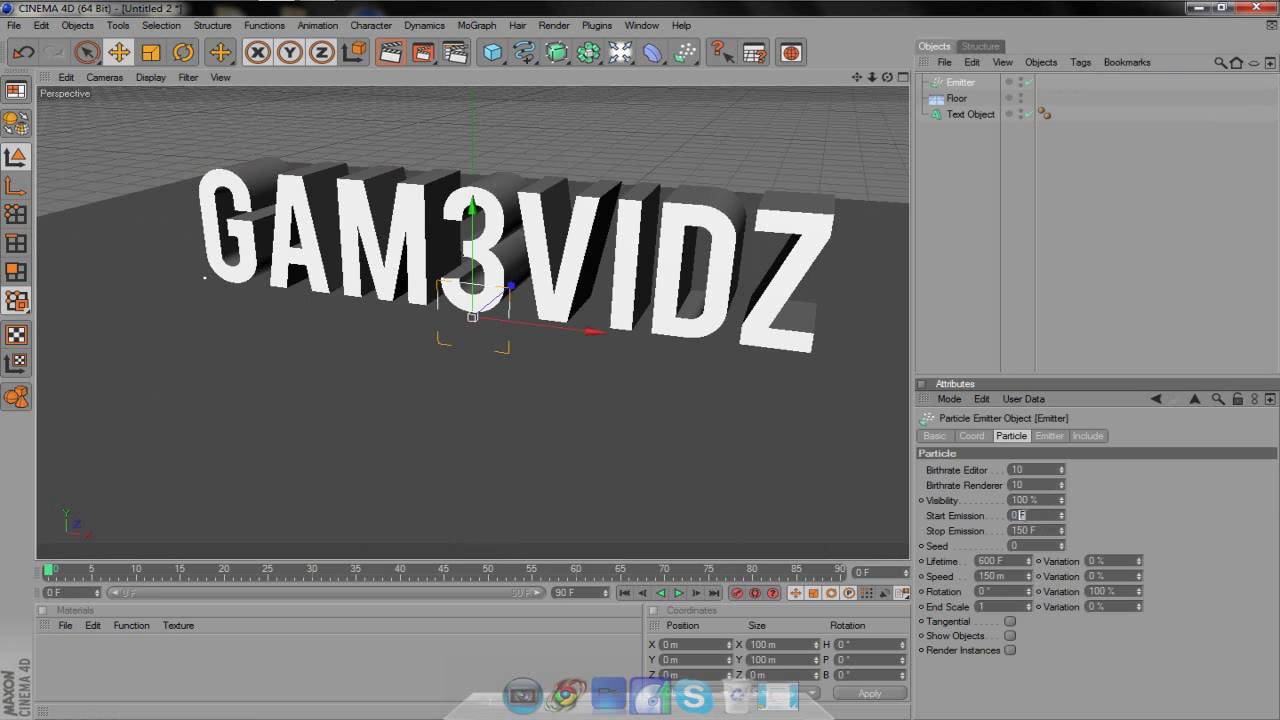
left_click(46, 573)
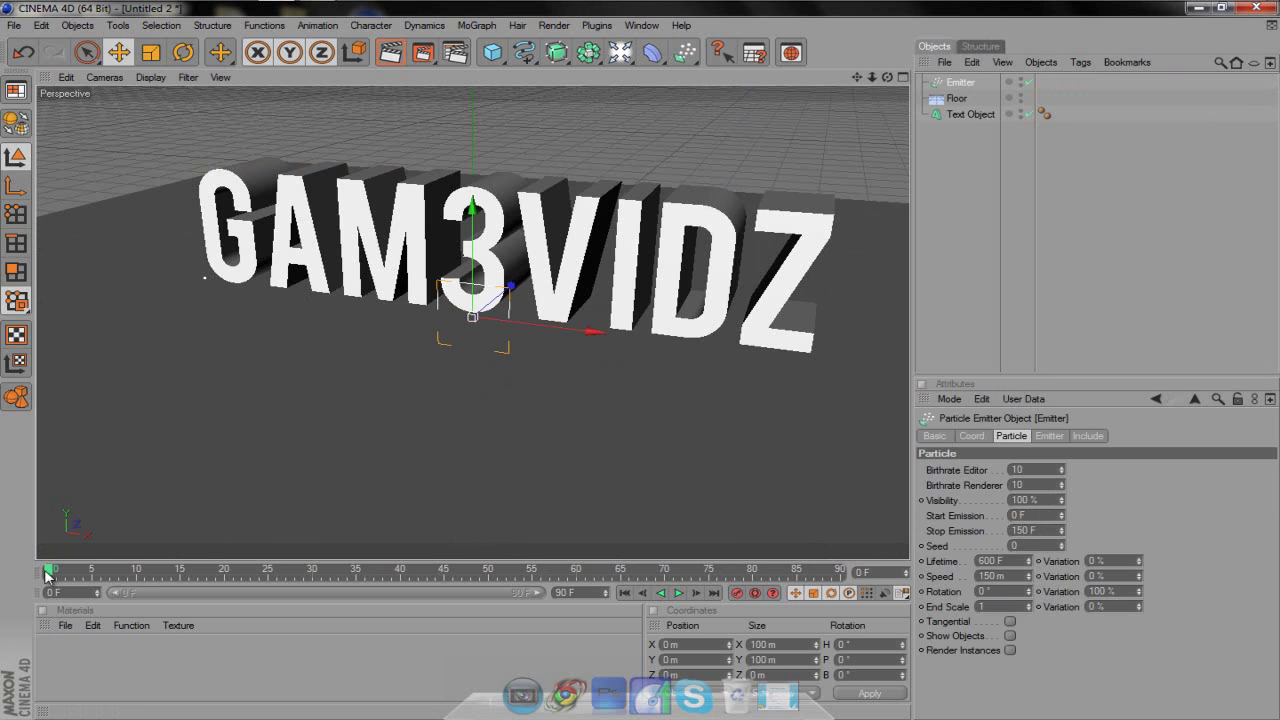
Set the emitter's stop emission to 50 F and enable Show Objects
left_click_drag(1040, 530, 977, 517)
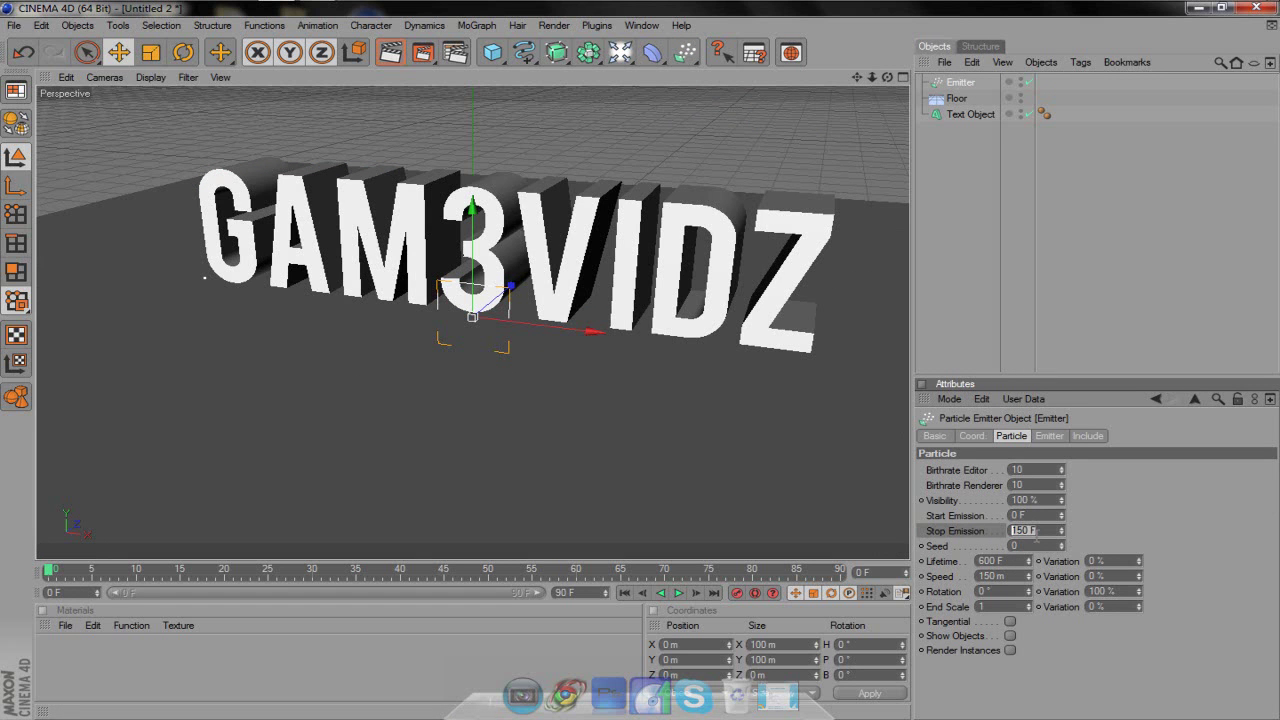
type("50 F")
key("Return")
left_click(1040, 530)
left_click(1011, 636)
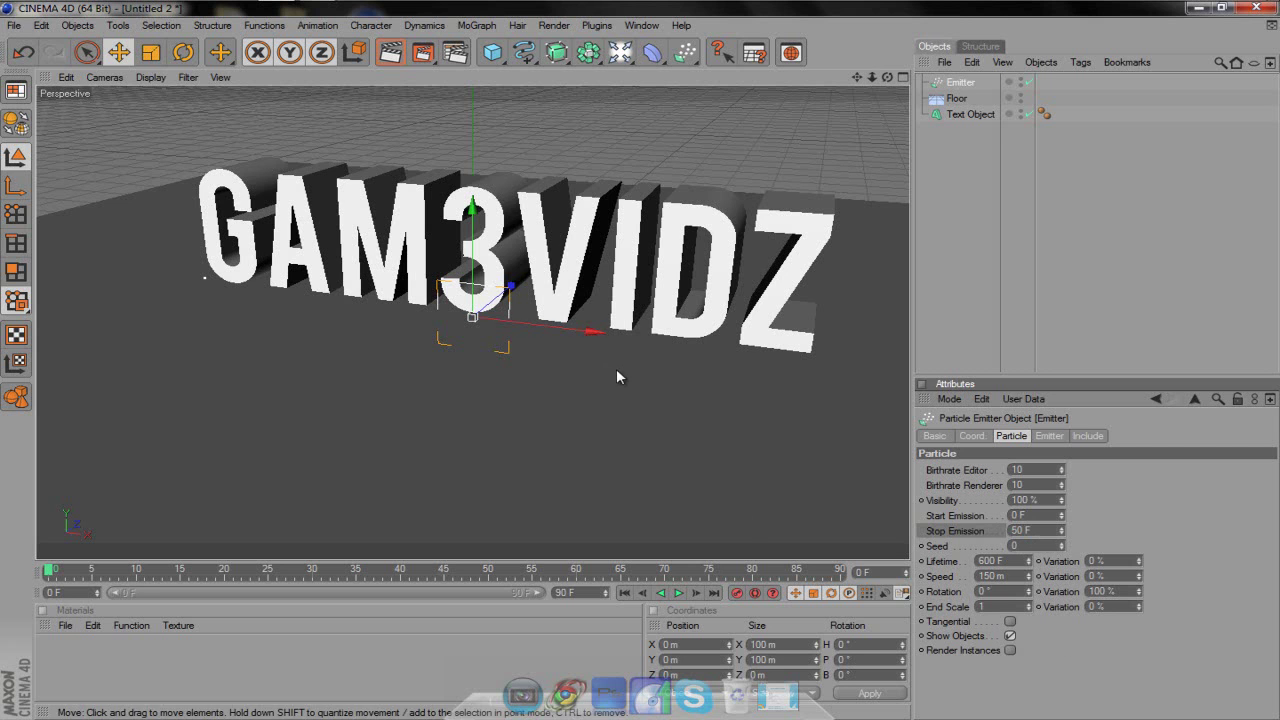
Move the emitter high above and in front of the text, to about Y 513 m and Z -122 m
left_click_drag(473, 205, 524, 143)
left_click_drag(444, 127, 455, 172)
scroll(442, 148, "down", 3)
scroll(456, 171, "up", 3)
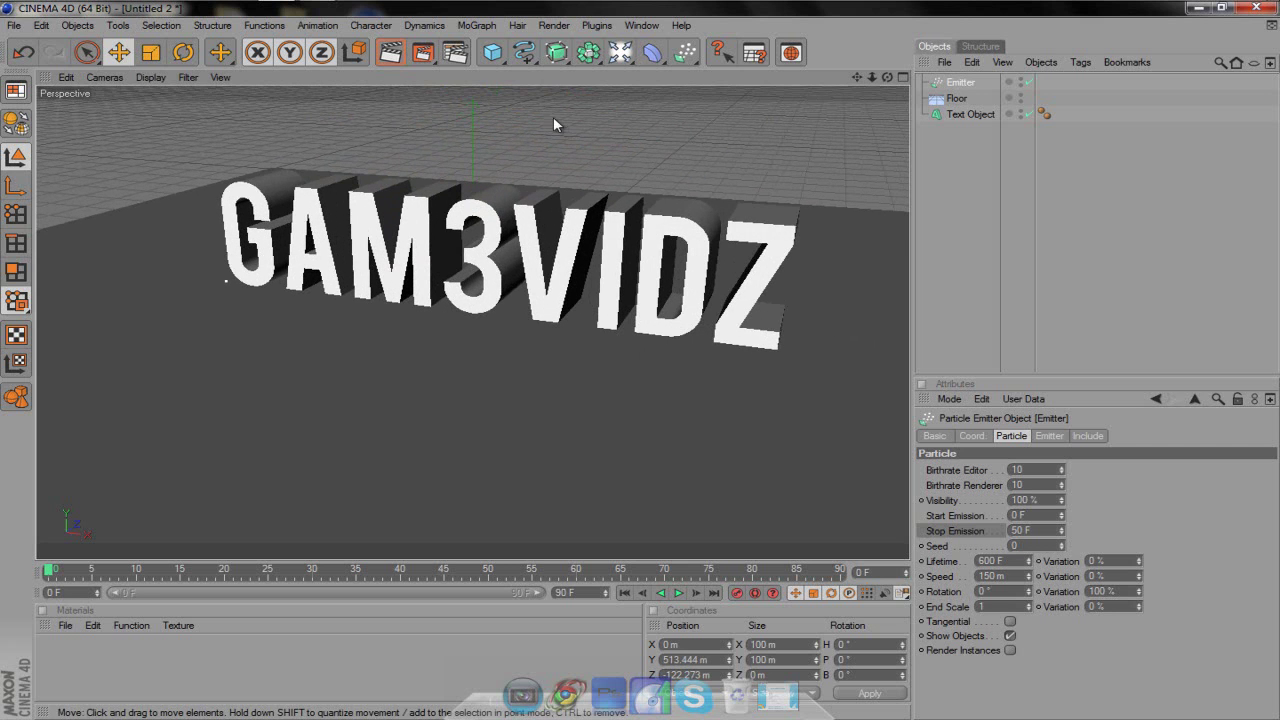
Add a cube to the scene and set its X, Y and Z sizes to 30 m each
left_click(492, 52)
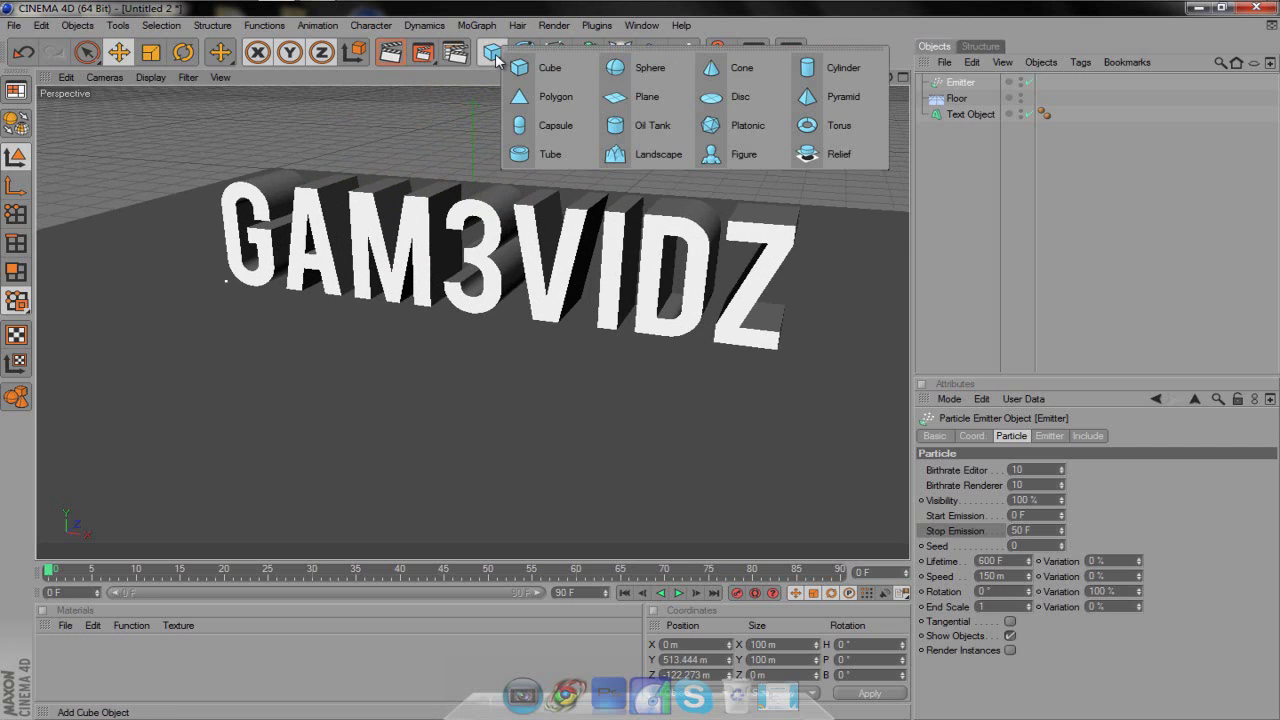
left_click(546, 68)
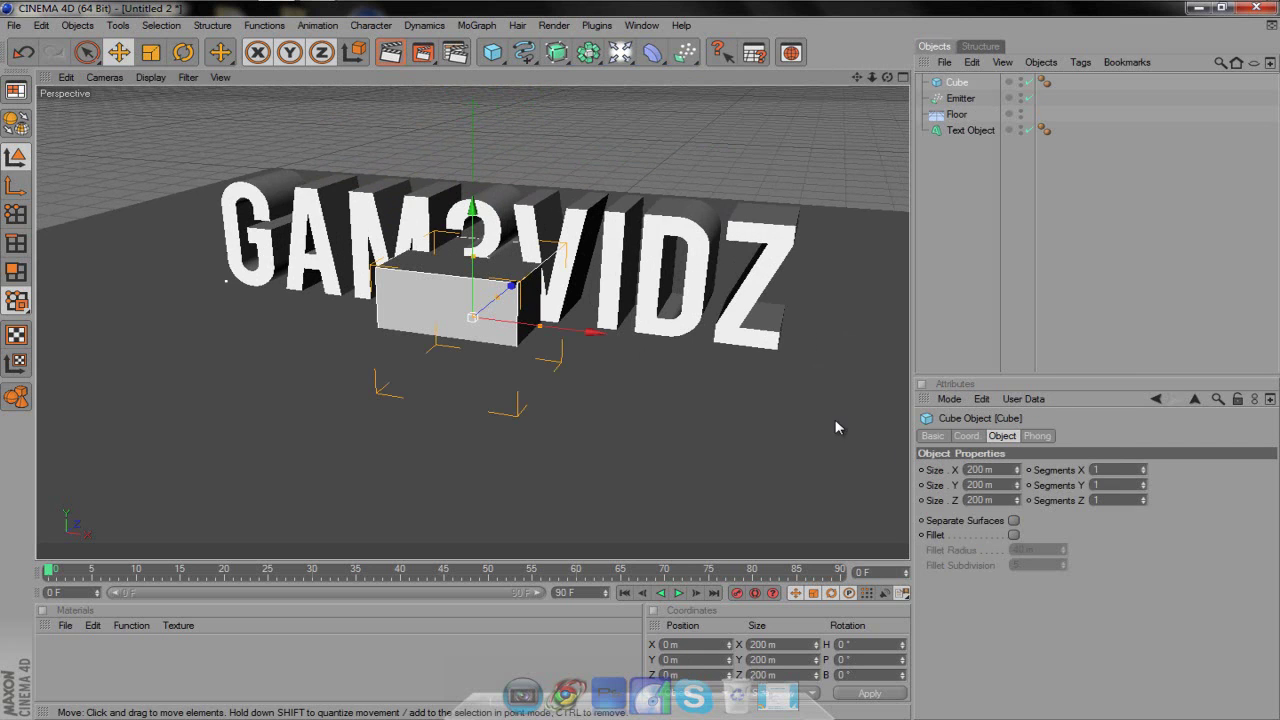
left_click(985, 469)
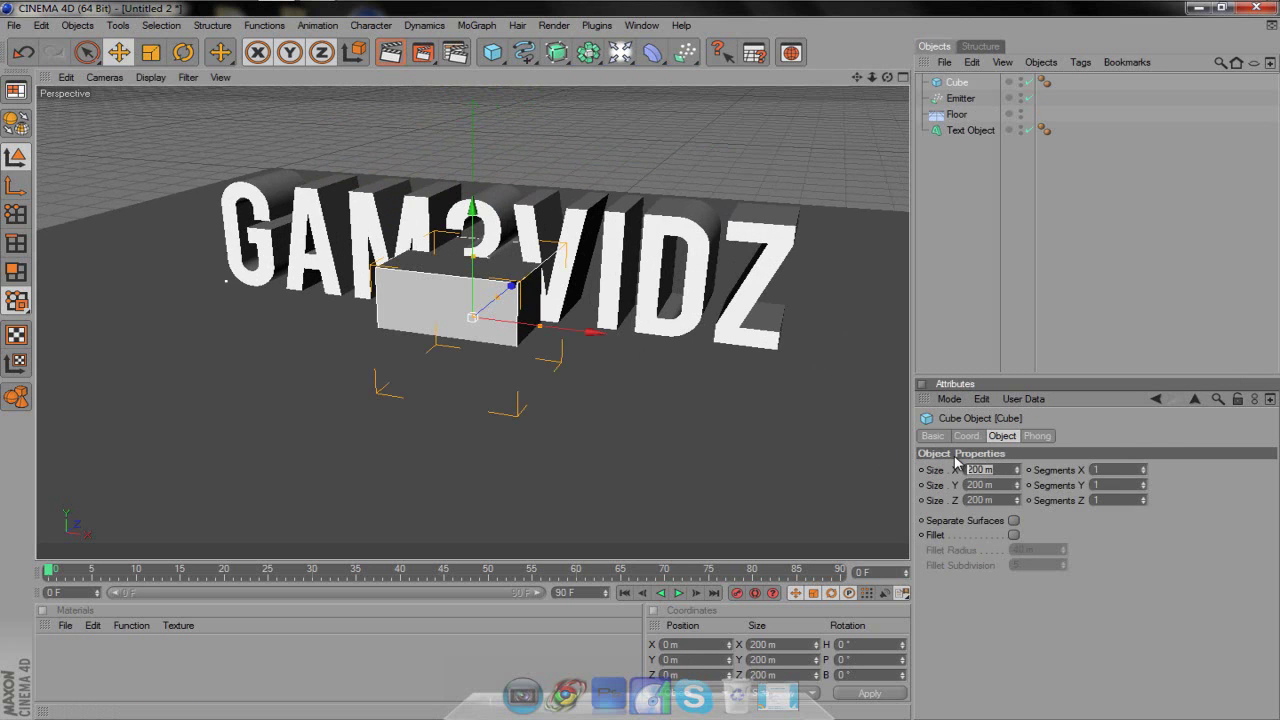
type("2")
type("0")
key("Tab")
type("30")
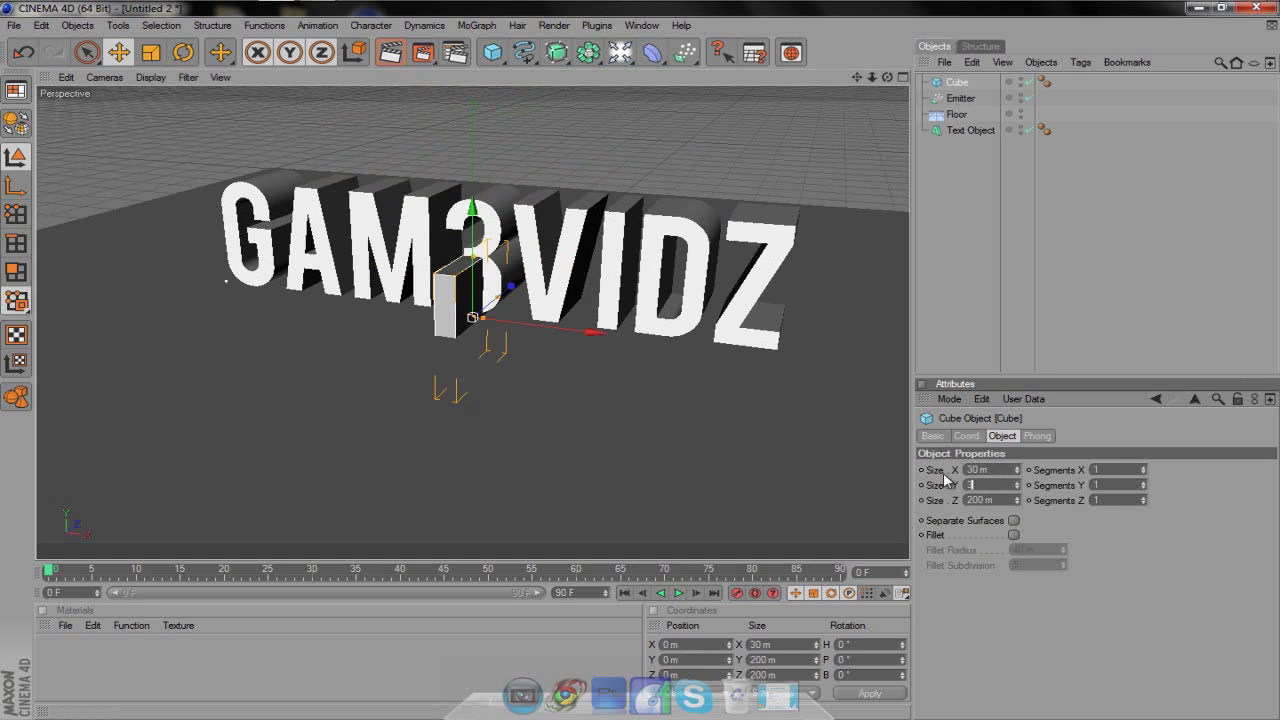
key("Tab")
type("30")
key("Return")
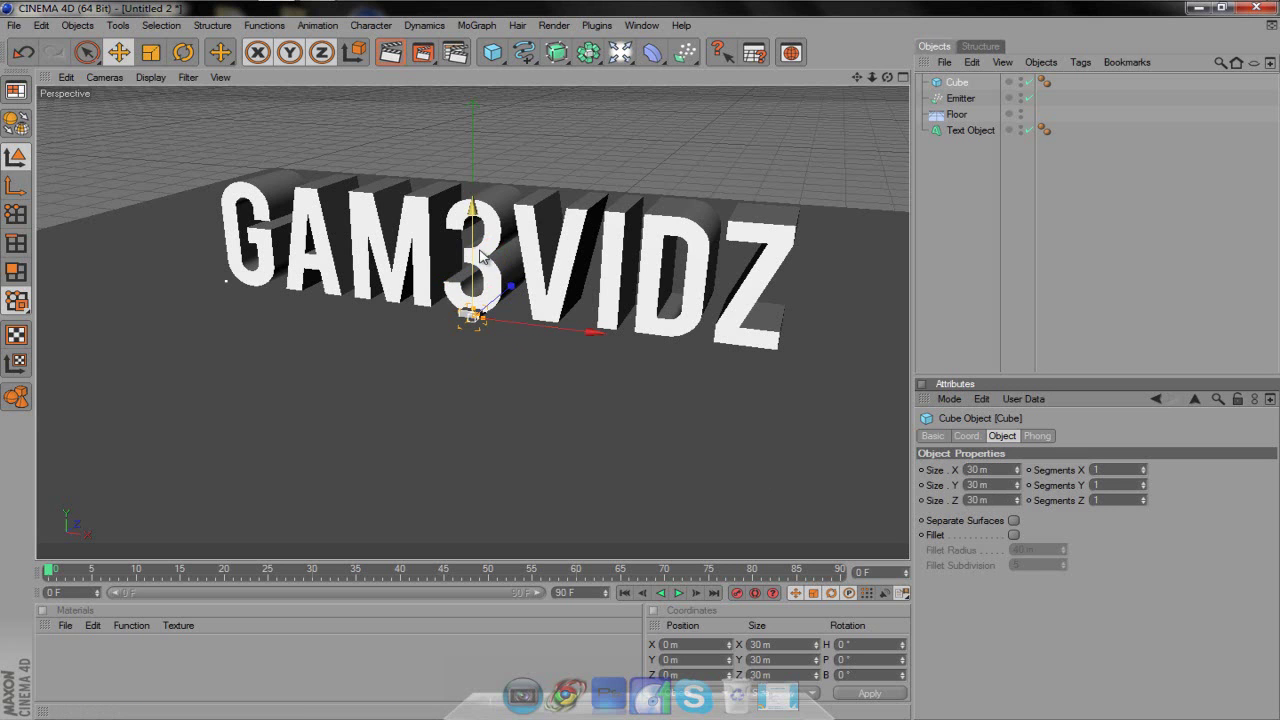
Enable the cube's fillet with a radius of 0.9 m and check the rounded edges up close
left_click(1014, 535)
double_click(1025, 550)
type("150.9")
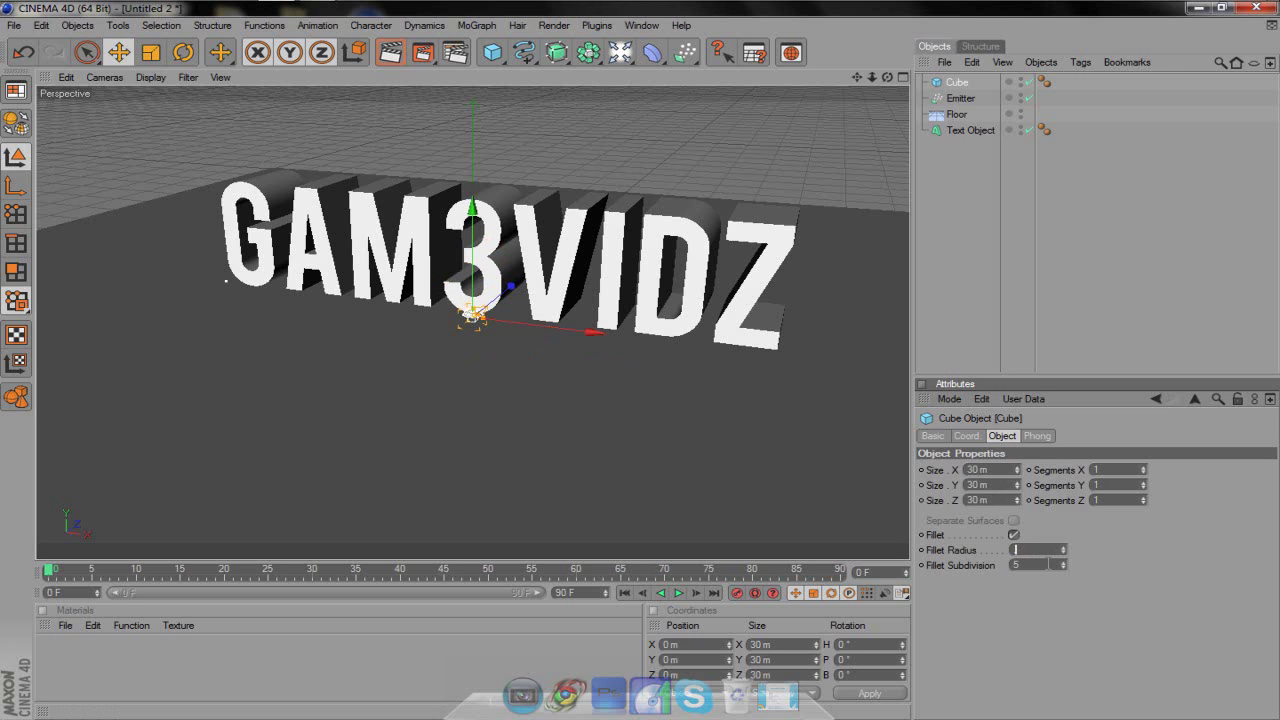
key("Return")
scroll(473, 318, "up", 10)
scroll(472, 311, "up", 5)
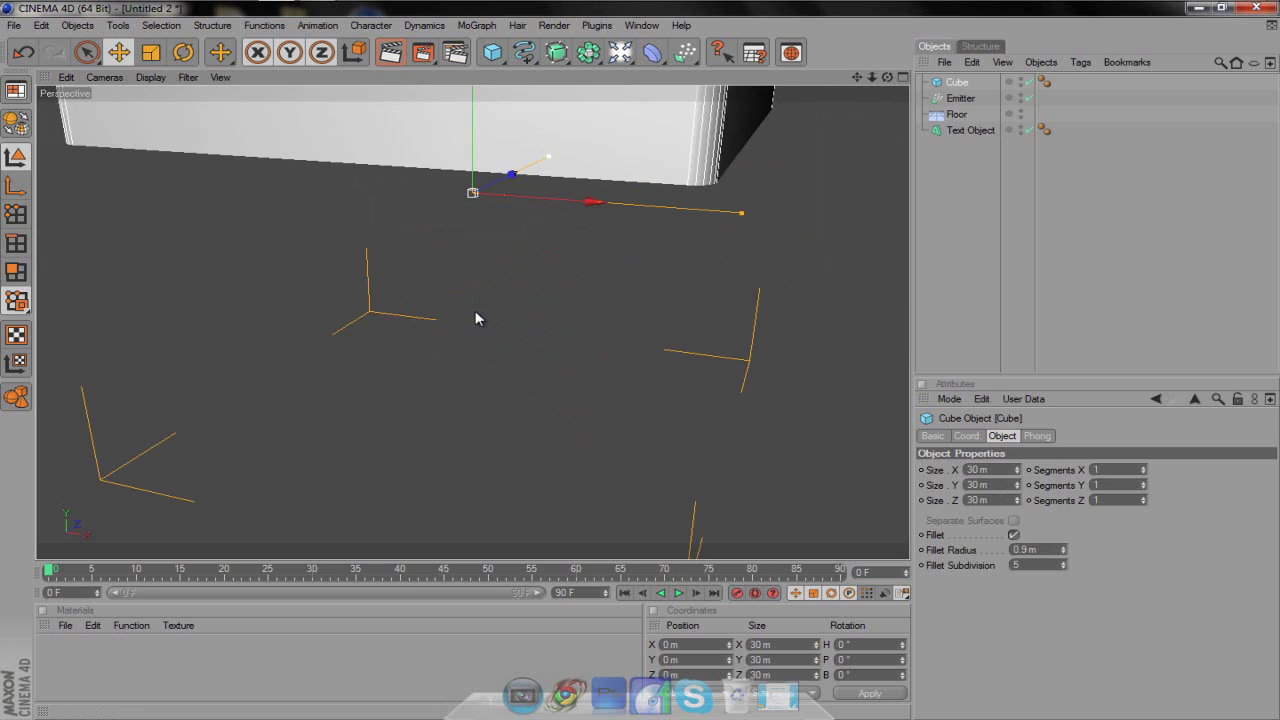
scroll(472, 311, "down", 3)
scroll(531, 248, "down", 10)
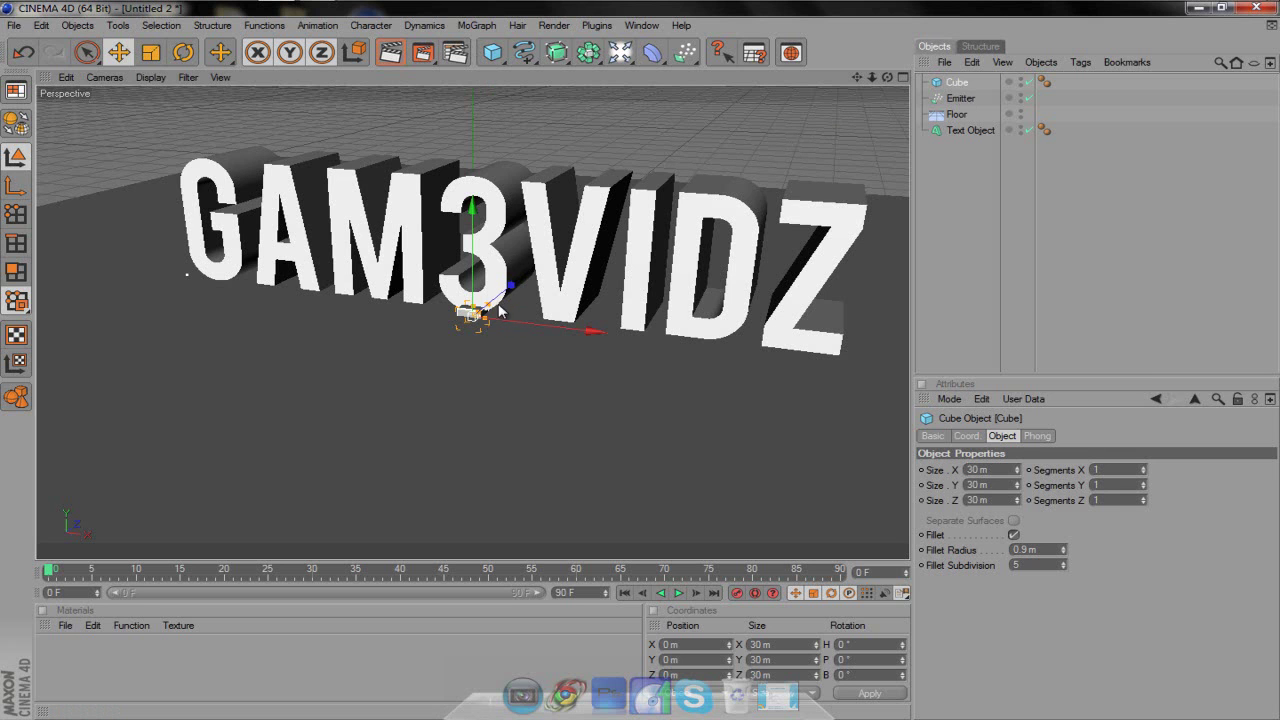
Add a MoGraph Cloner Object and make the cube its child
left_click(476, 26)
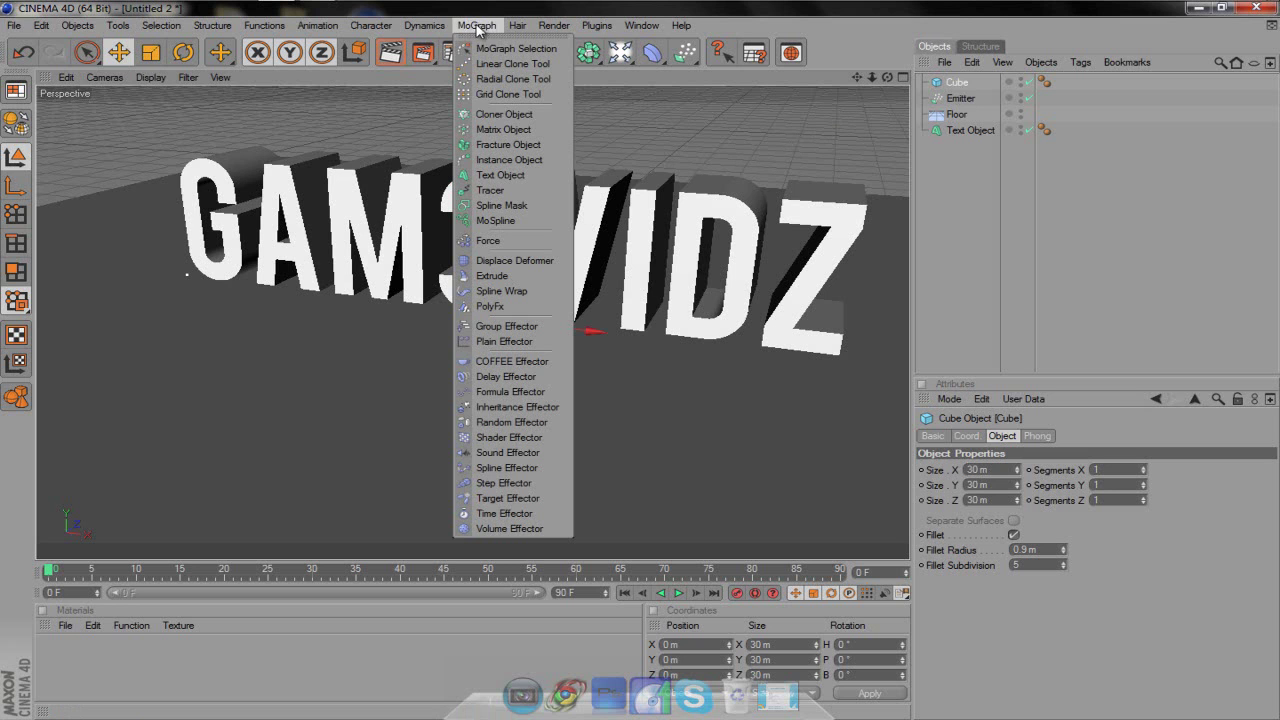
left_click(504, 114)
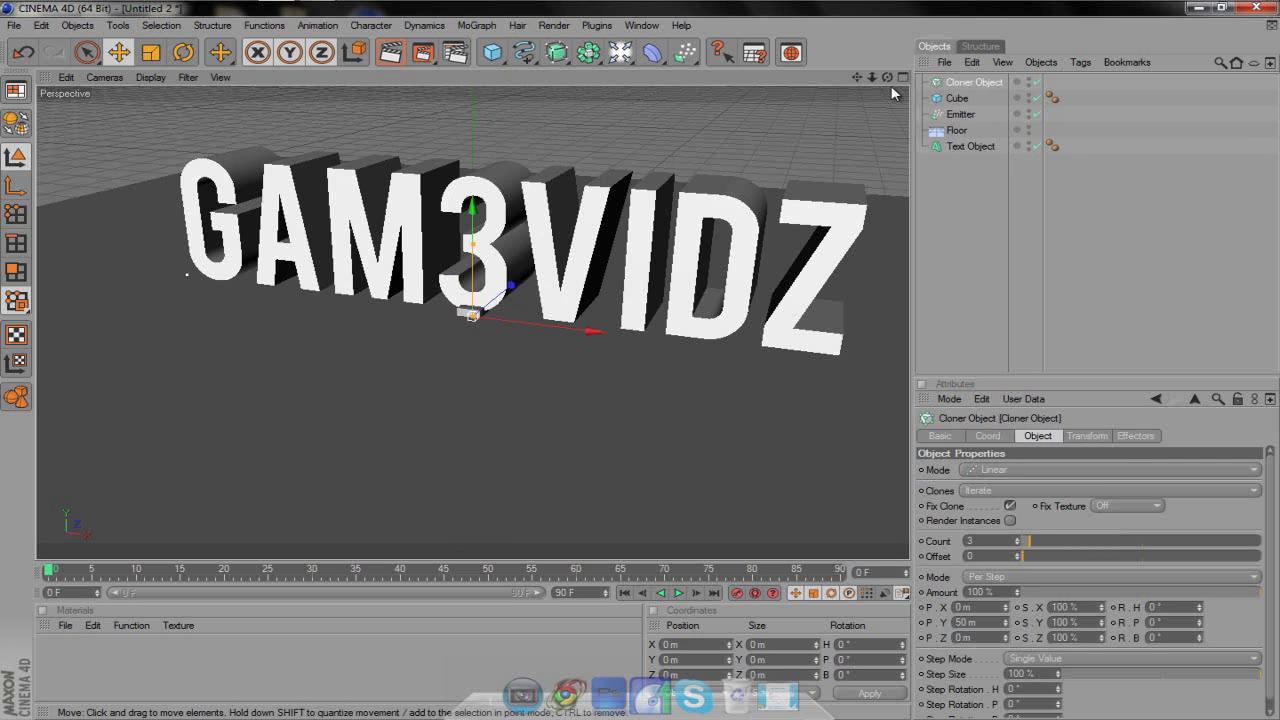
left_click(957, 99)
left_click_drag(958, 85, 966, 86)
left_click(966, 84)
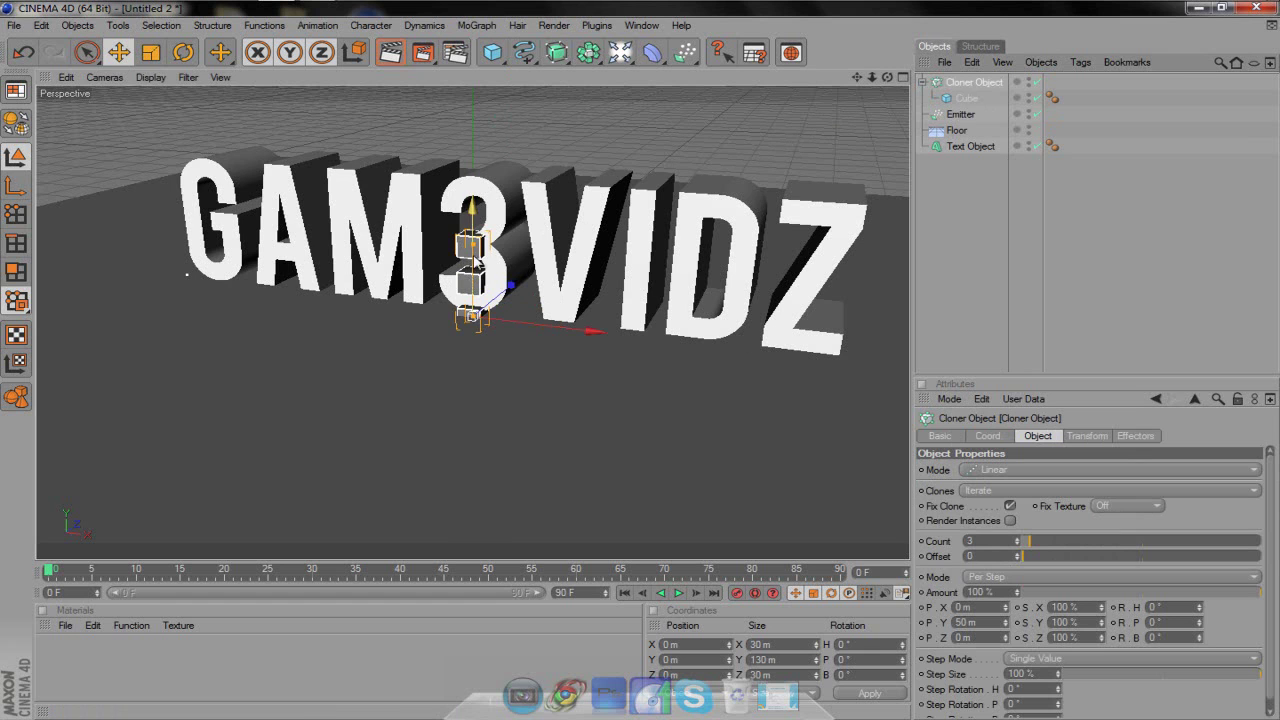
Set the cloner's count to 1 and nest the cloner under the Emitter
double_click(994, 541)
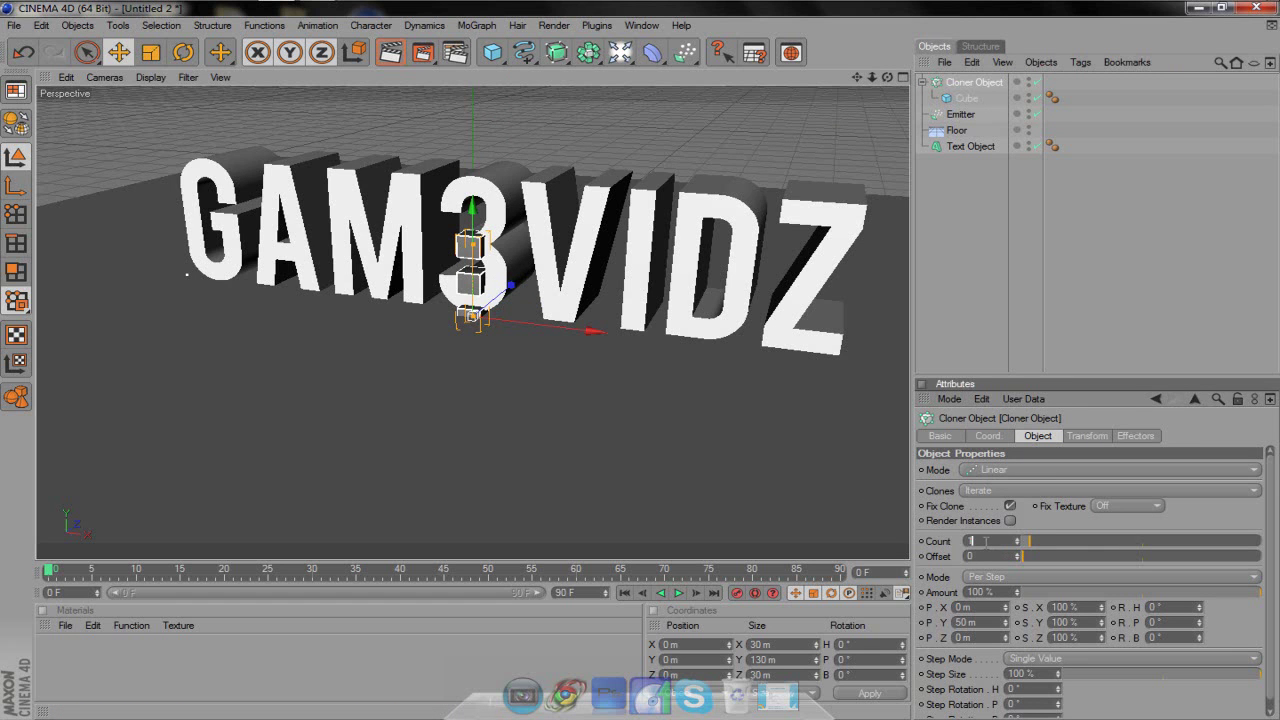
key("Return")
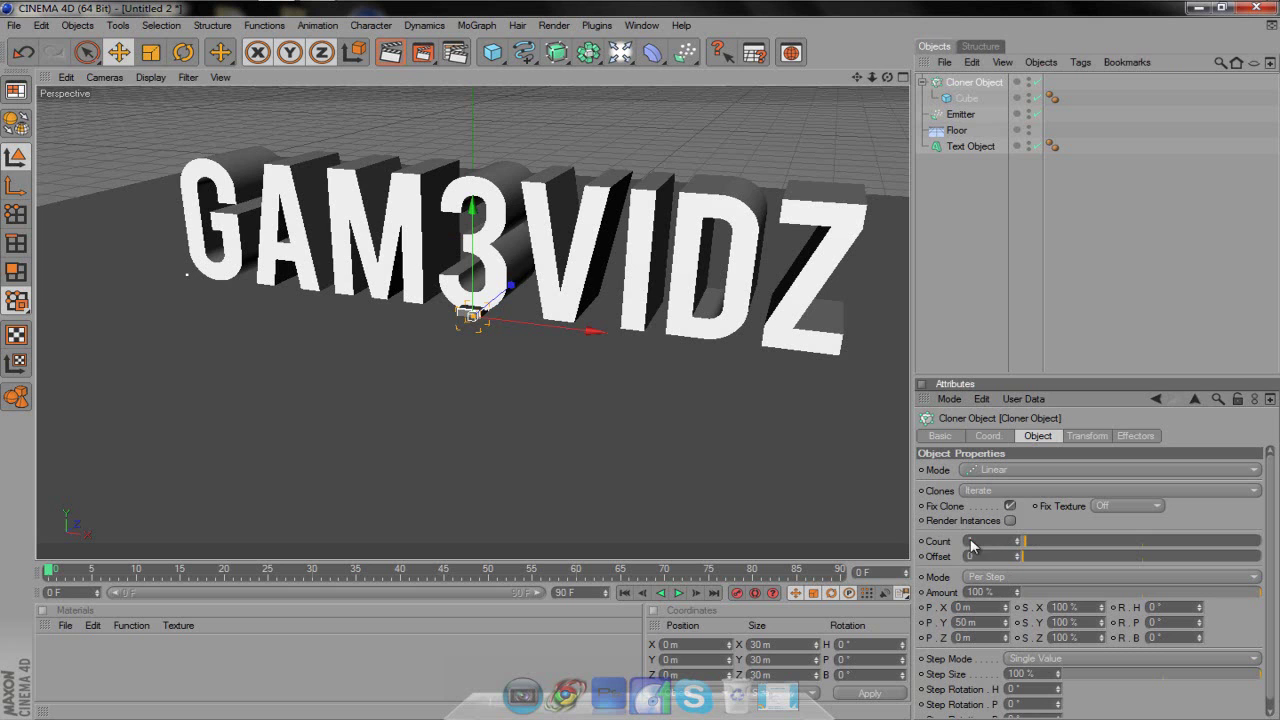
left_click(969, 86)
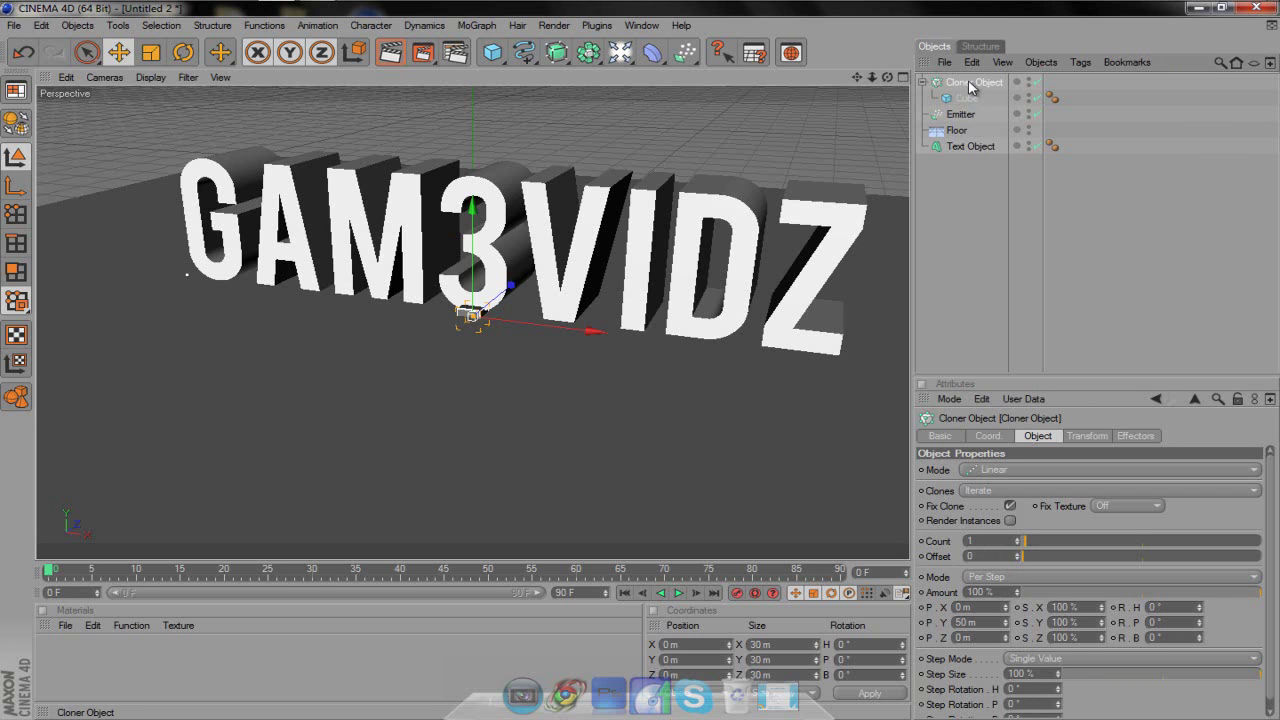
left_click_drag(969, 86, 965, 118)
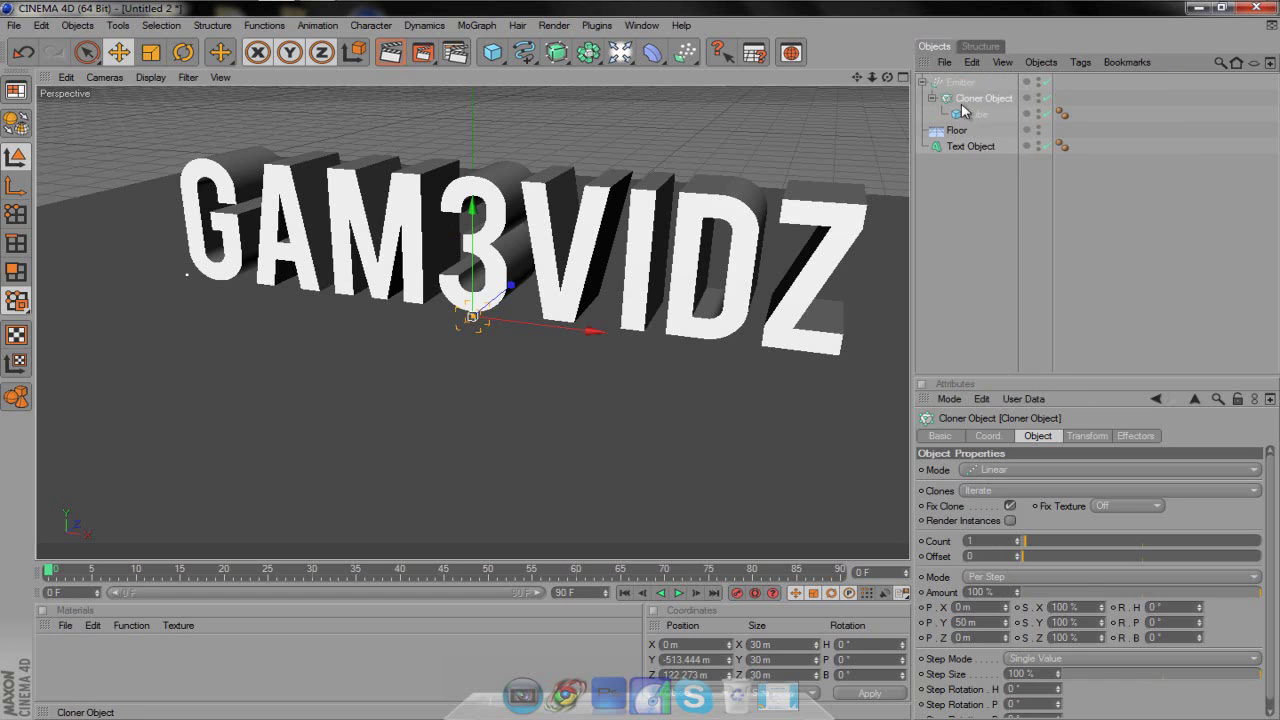
Play the animation to preview the emitter's cubes, and return to frame 0
left_click(960, 84)
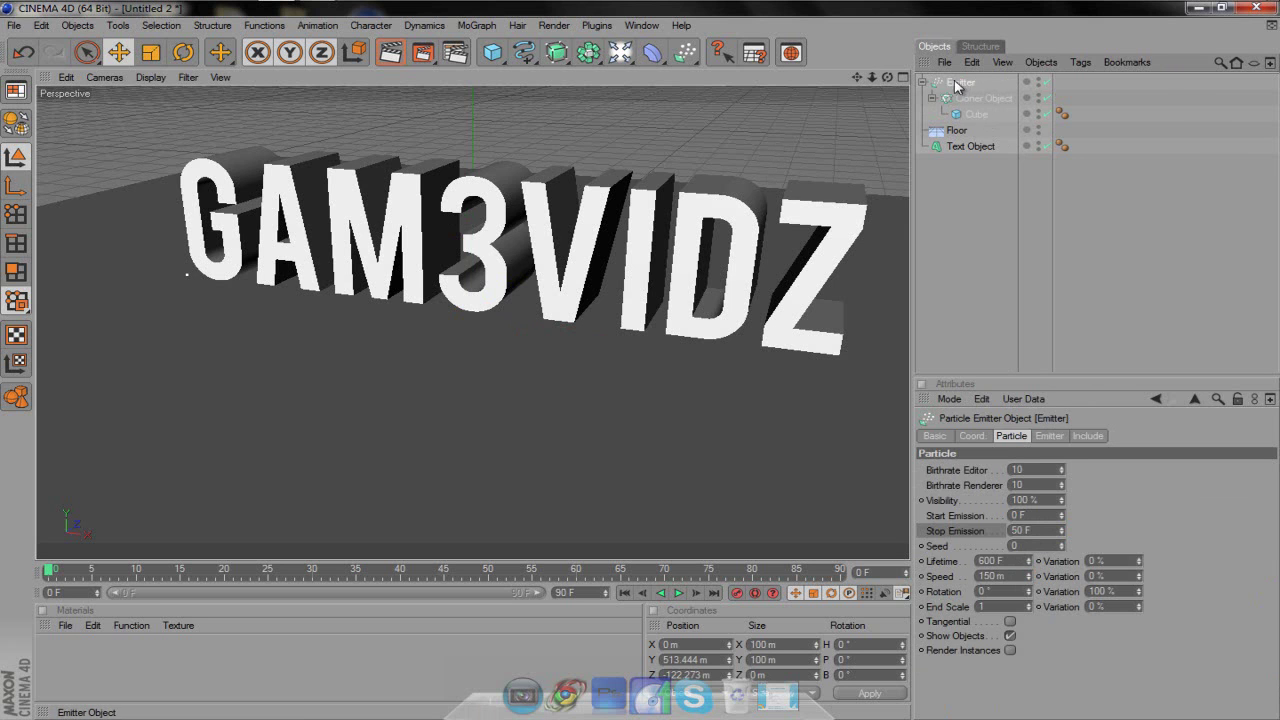
scroll(780, 175, "down", 5)
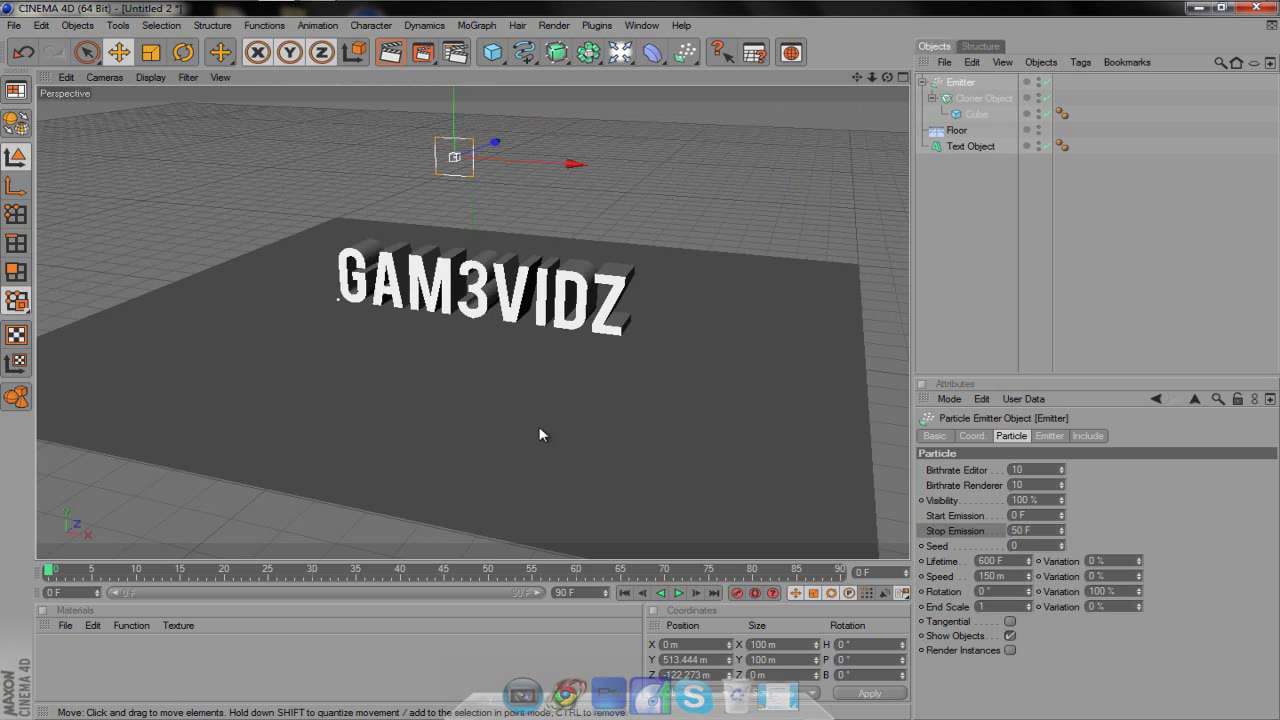
left_click(678, 593)
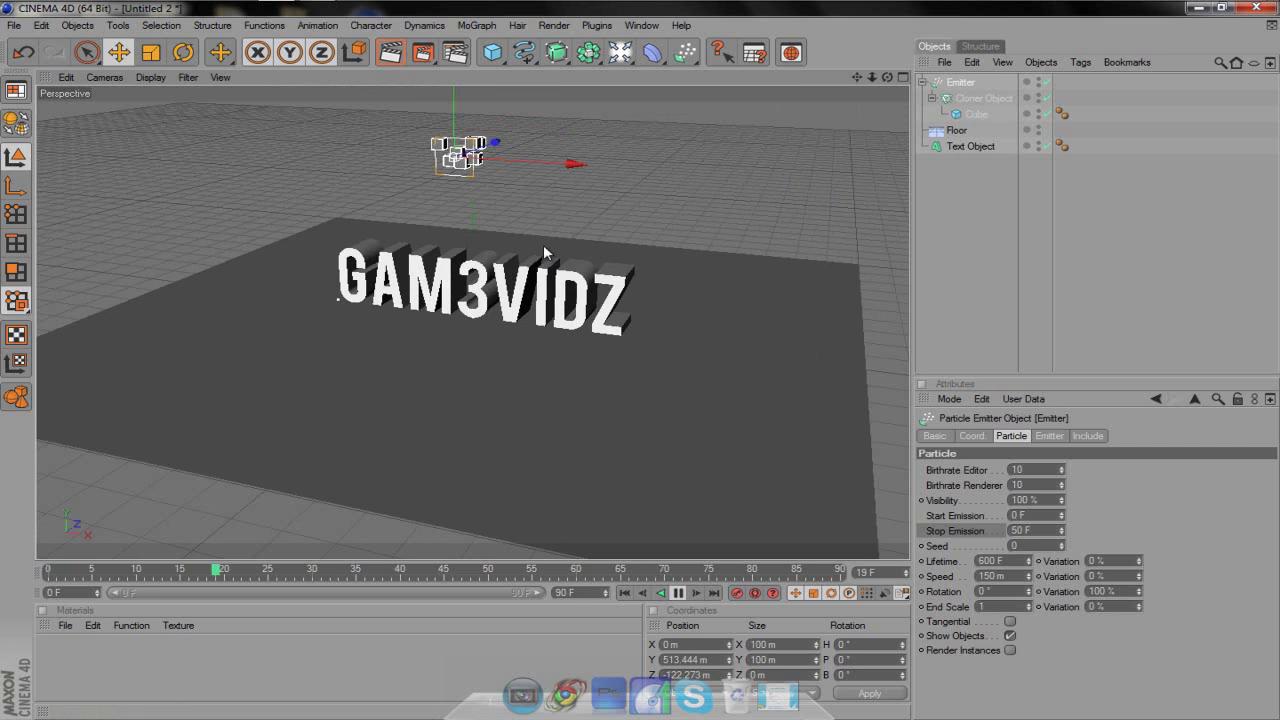
left_click(679, 593)
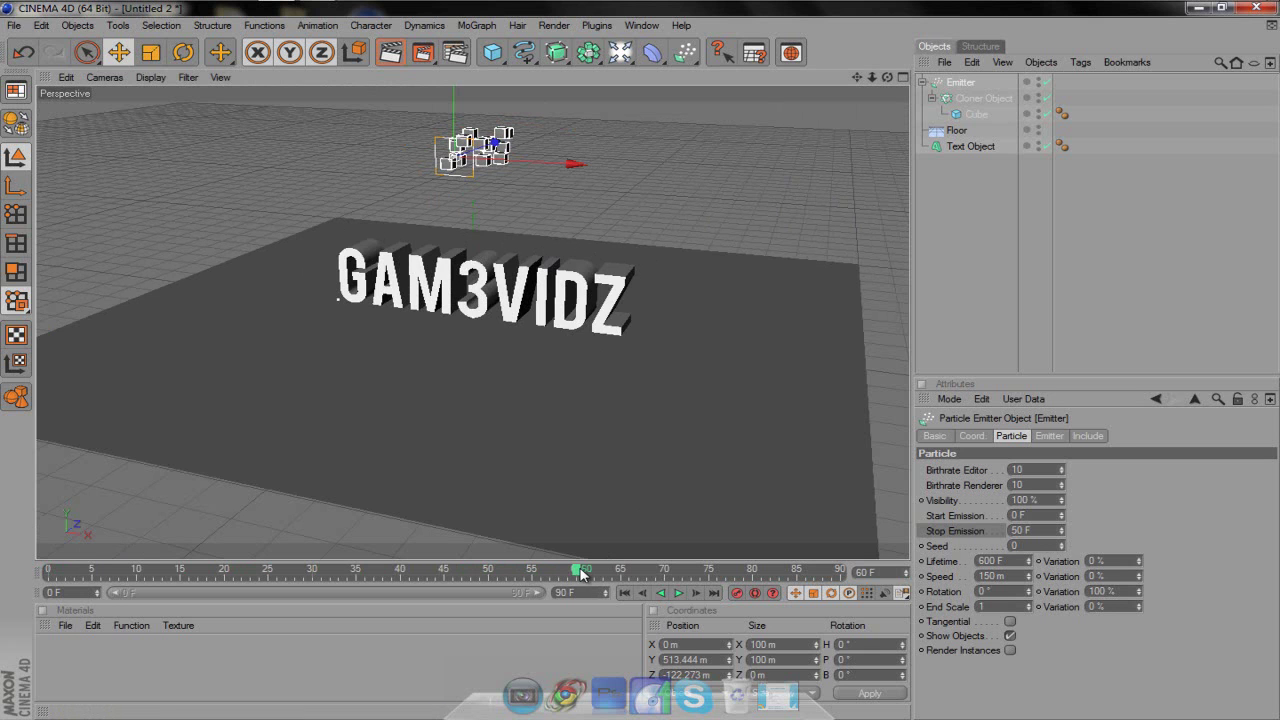
left_click_drag(581, 573, 501, 576)
left_click_drag(293, 567, 20, 560)
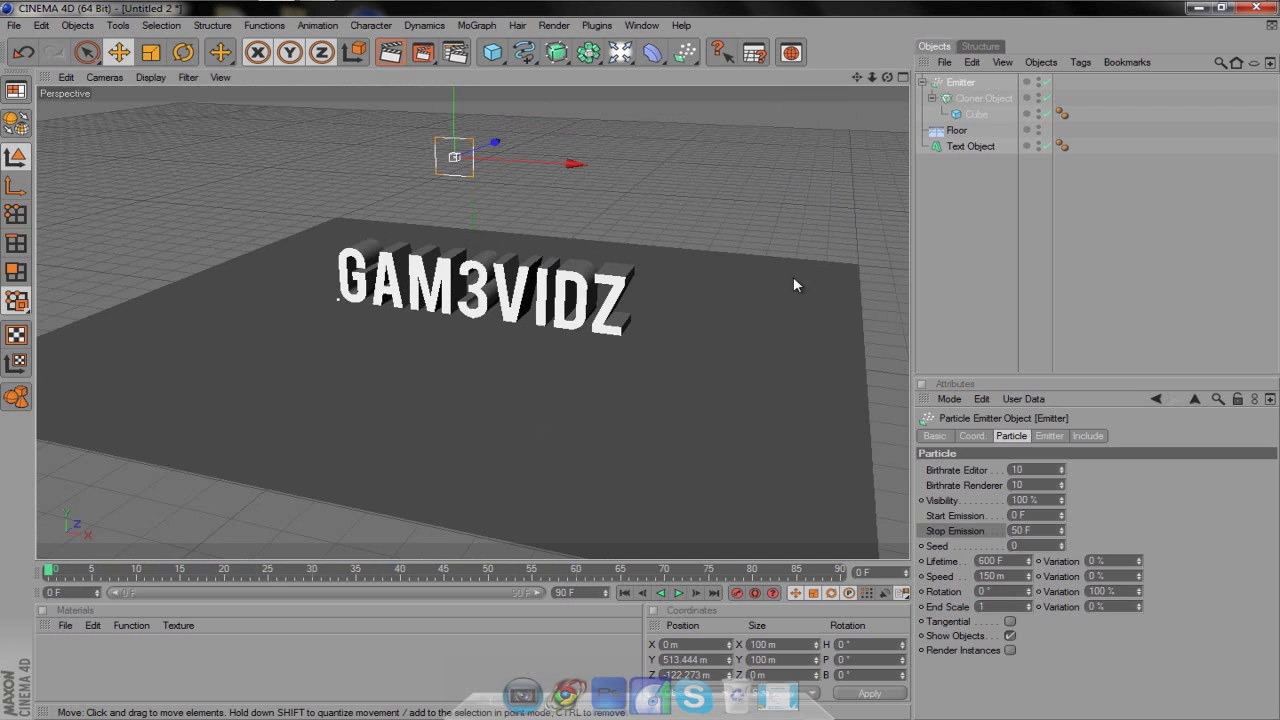
Apply a MoGraph Rigid Body tag to the Cloner Object
left_click(982, 98)
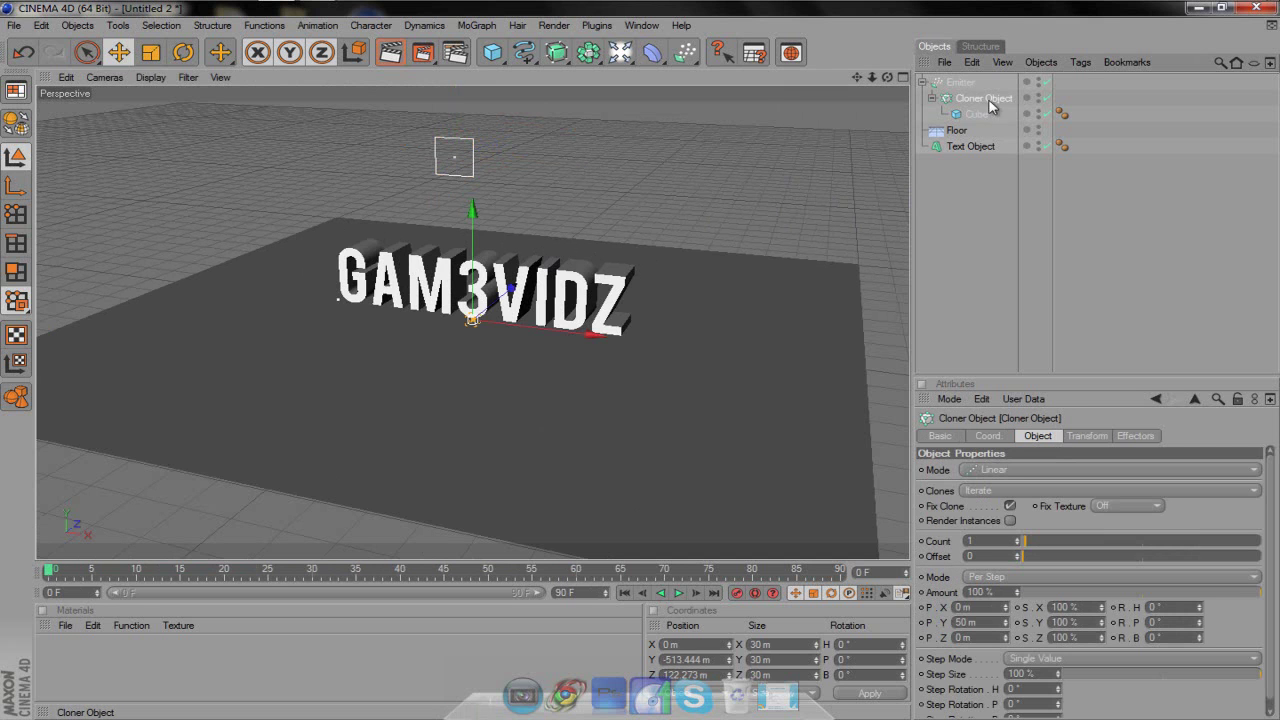
left_click(476, 28)
left_click(478, 26)
left_click(966, 84)
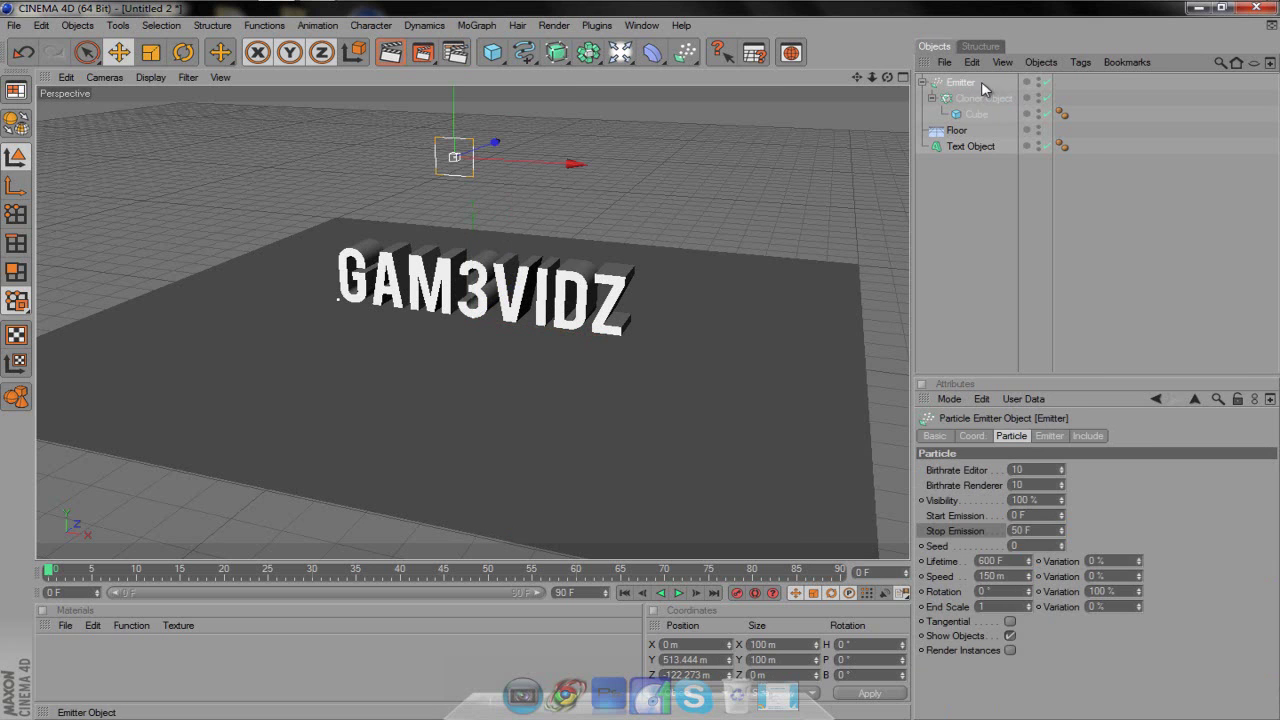
left_click(980, 98)
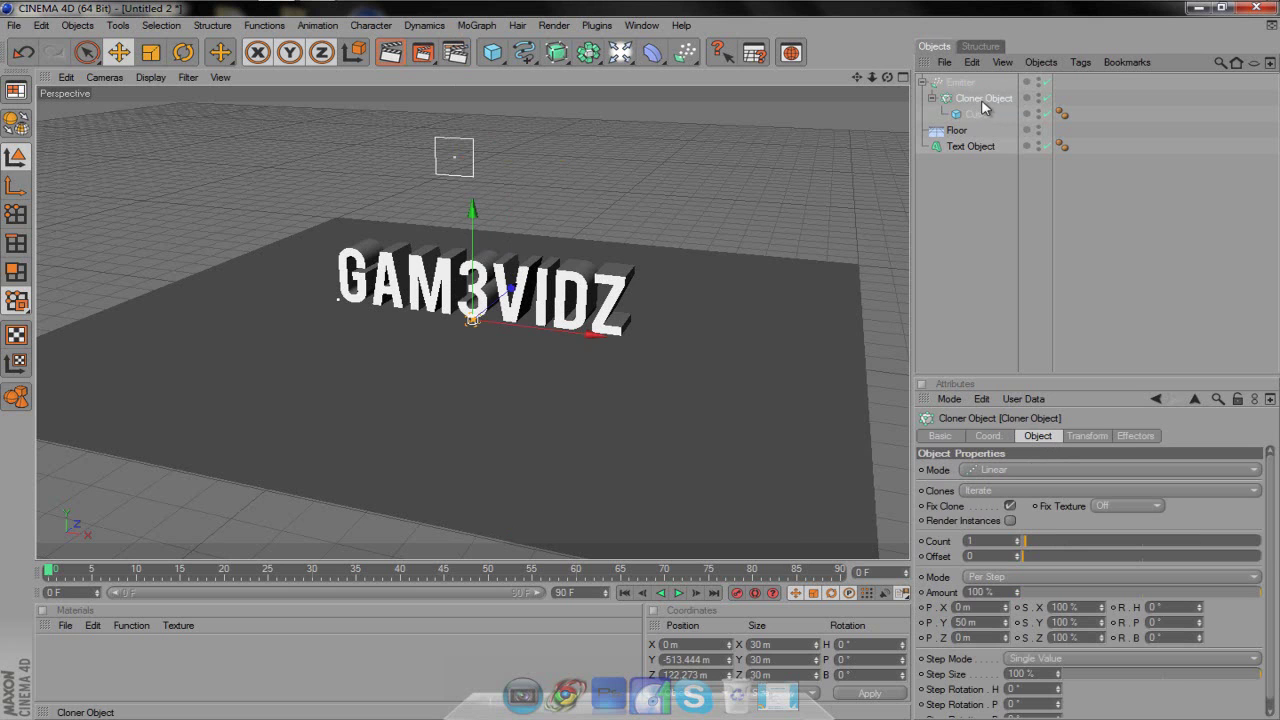
left_click(1080, 62)
mouse_move(1133, 178)
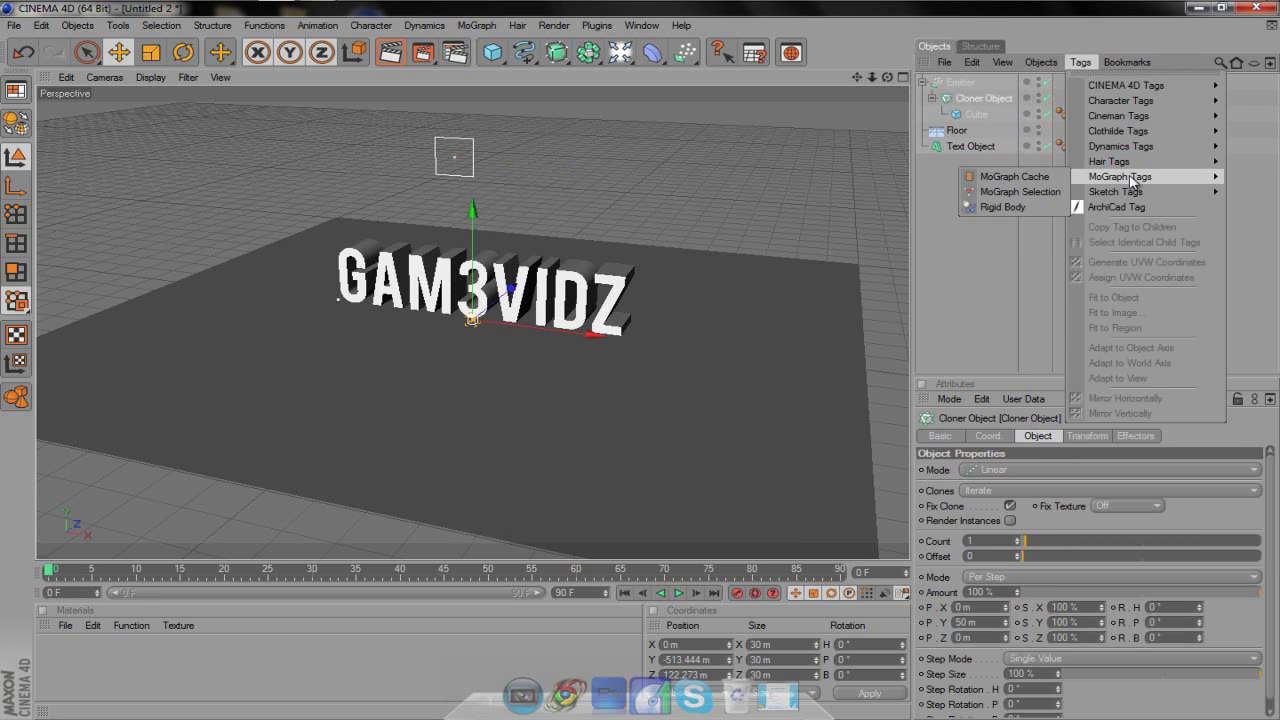
left_click(1003, 207)
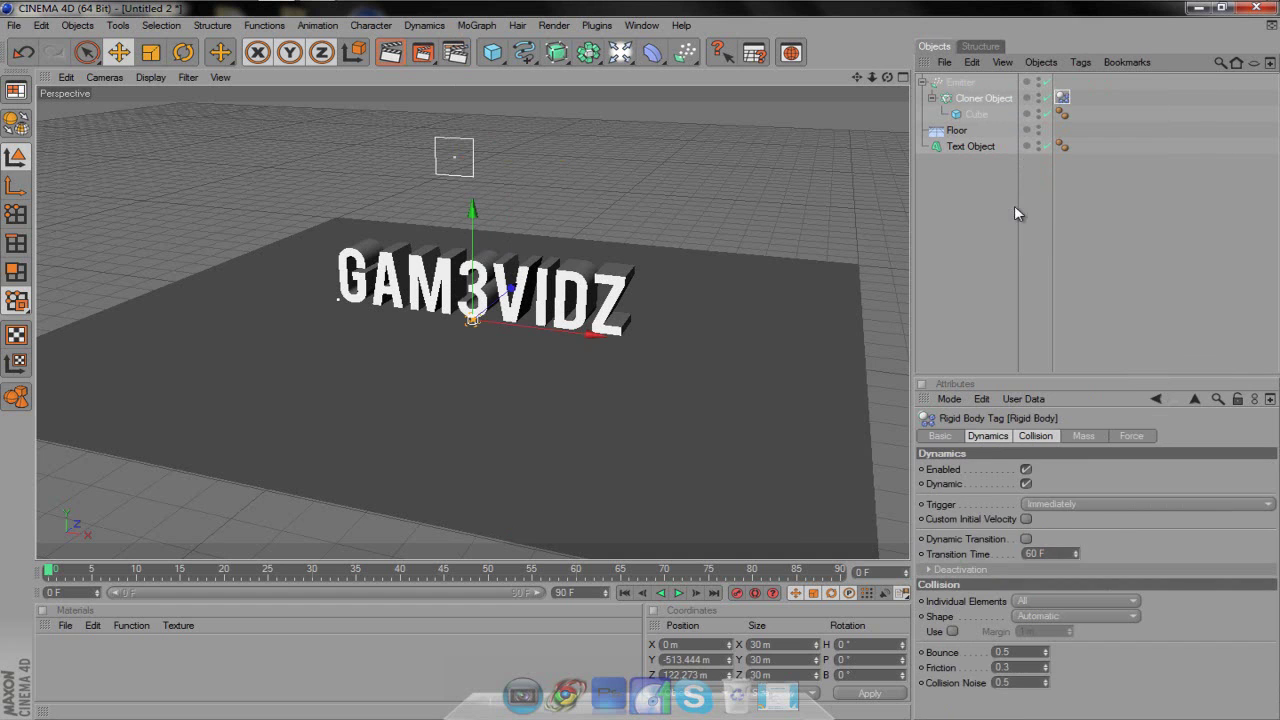
Preview the rigid body simulation of the emitted cubes and rewind to frame 0
left_click(678, 592)
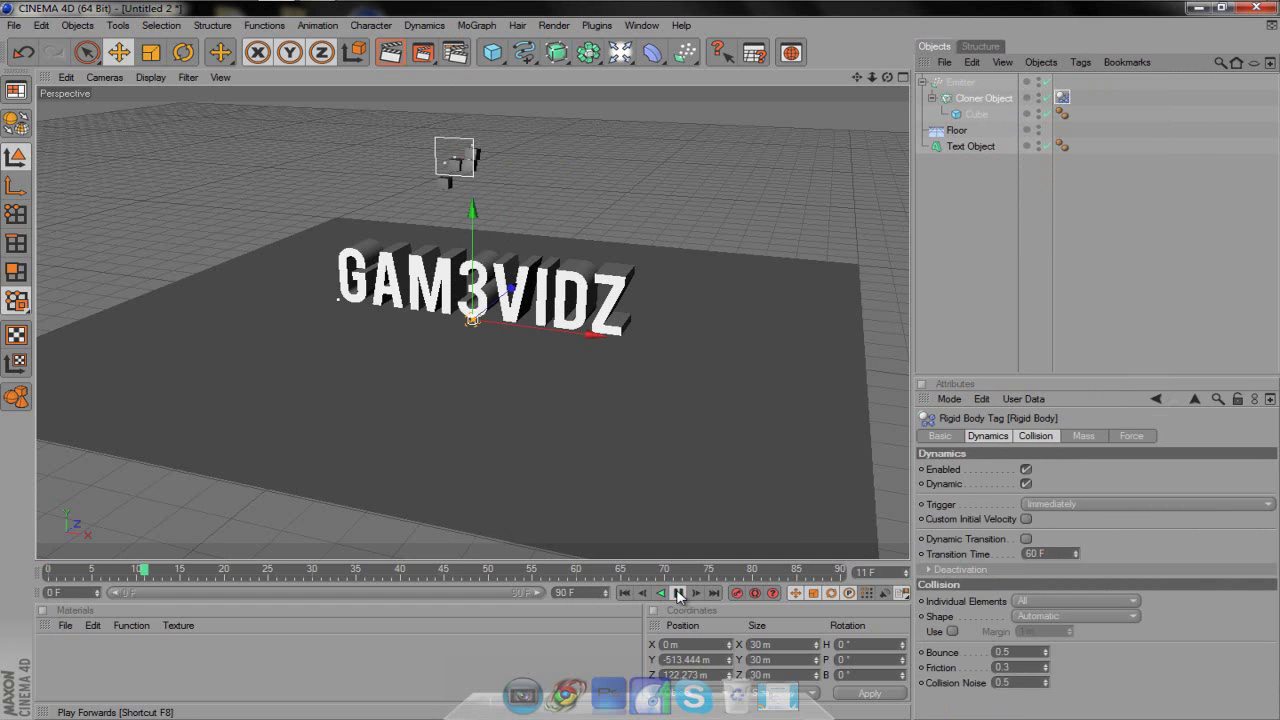
left_click(678, 592)
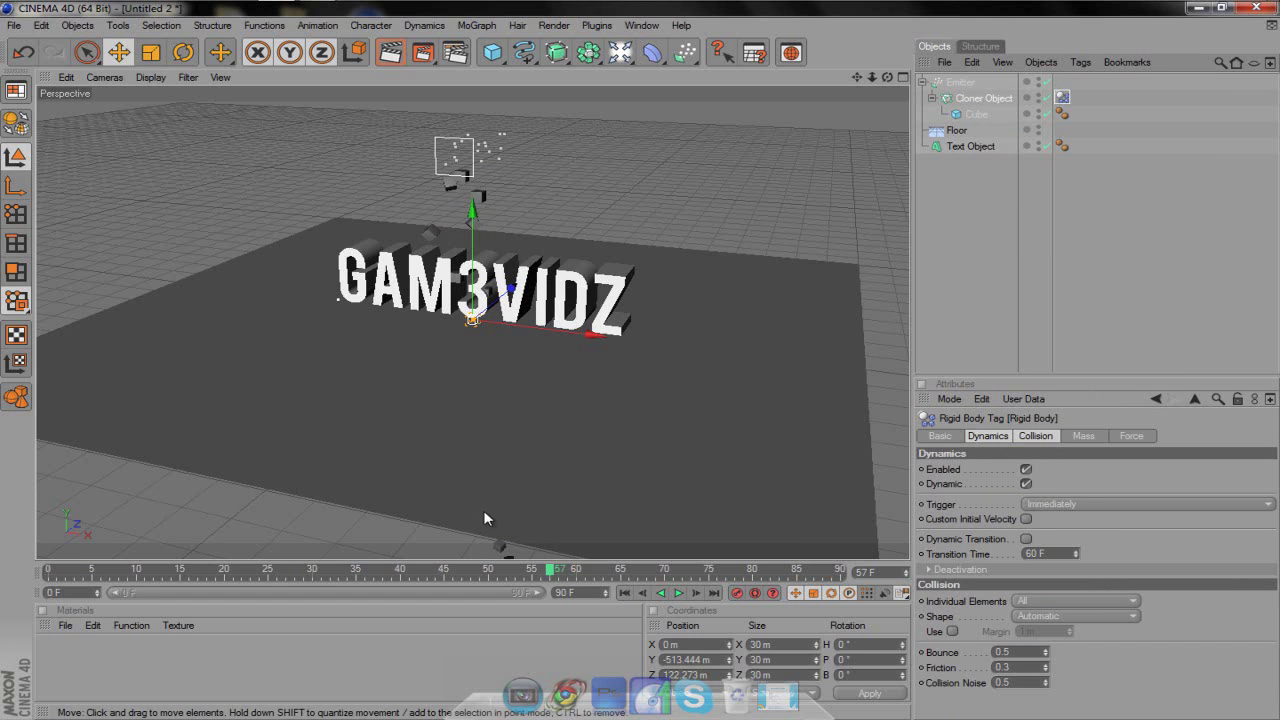
left_click_drag(551, 570, 22, 572)
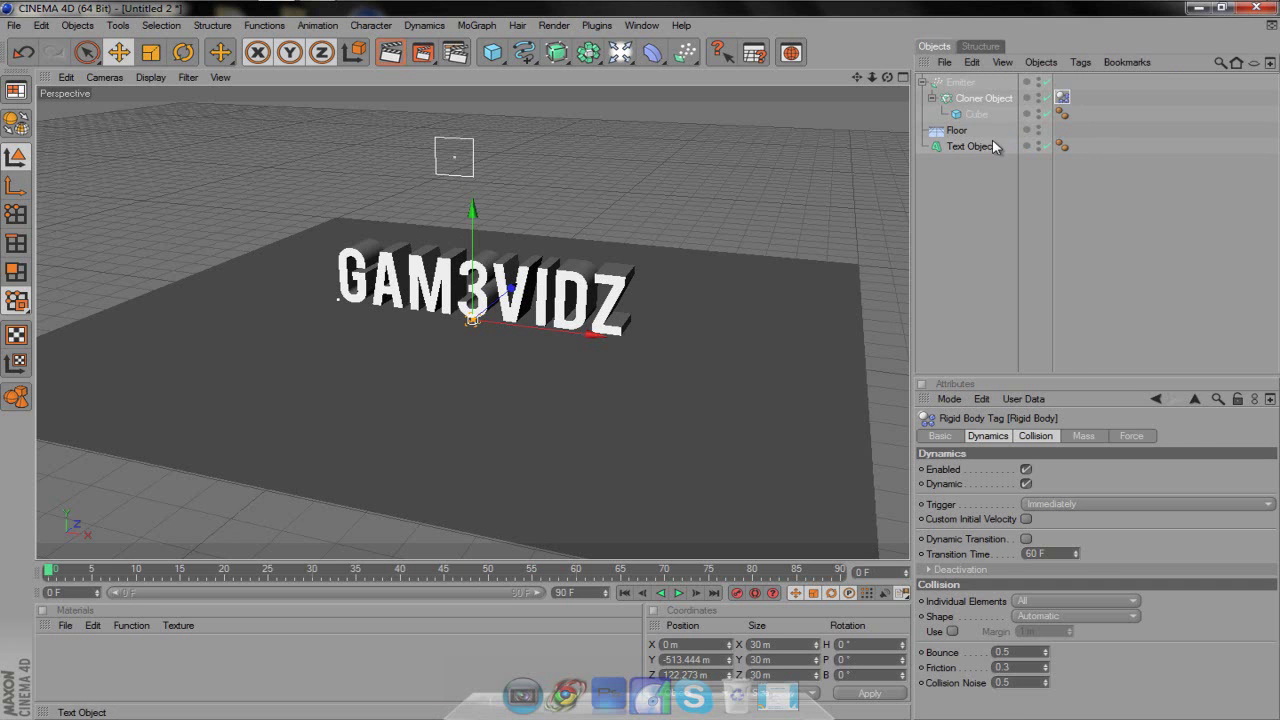
Apply a MoGraph Rigid Body tag to the Floor
left_click(975, 147)
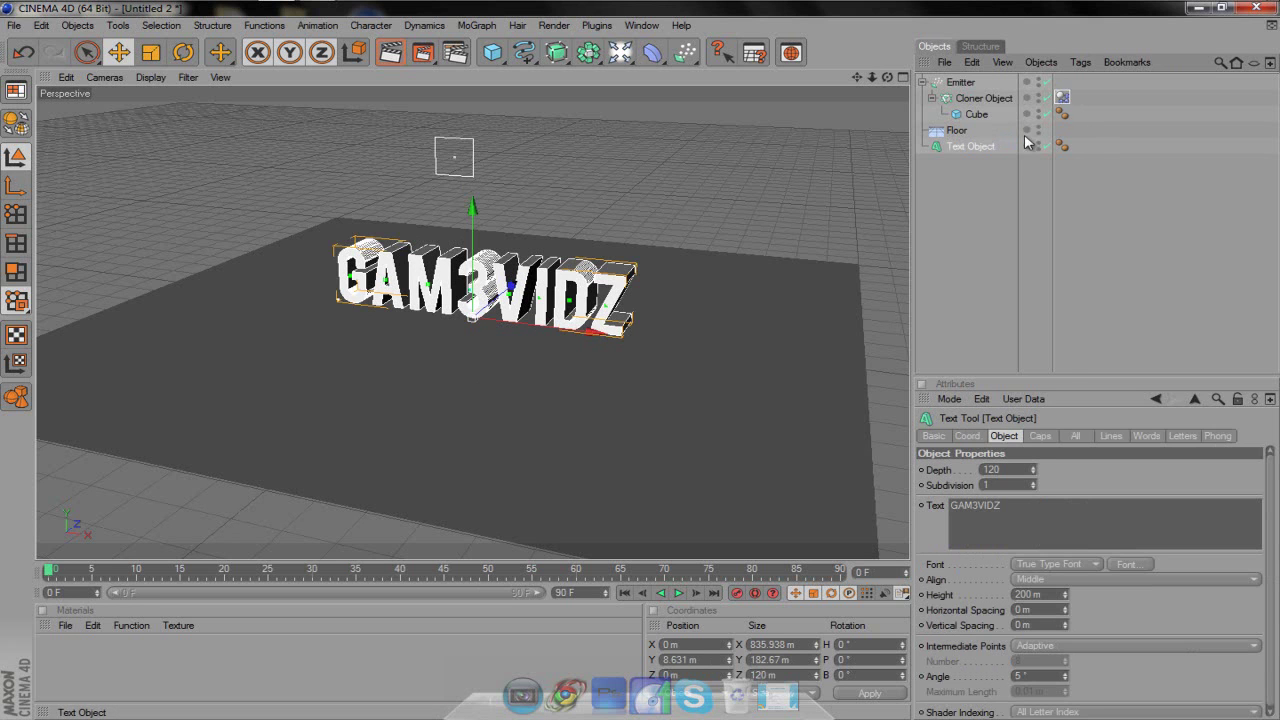
left_click(968, 130)
left_click(1080, 62)
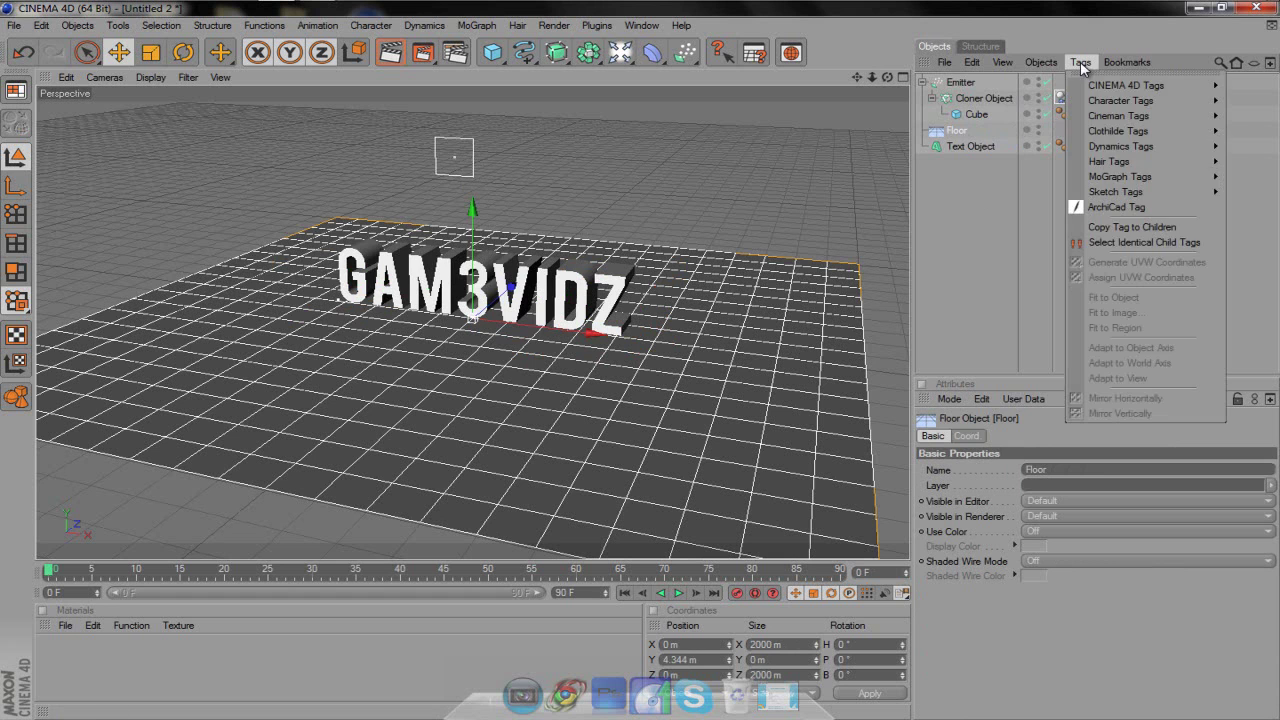
mouse_move(1120, 146)
left_click(1005, 208)
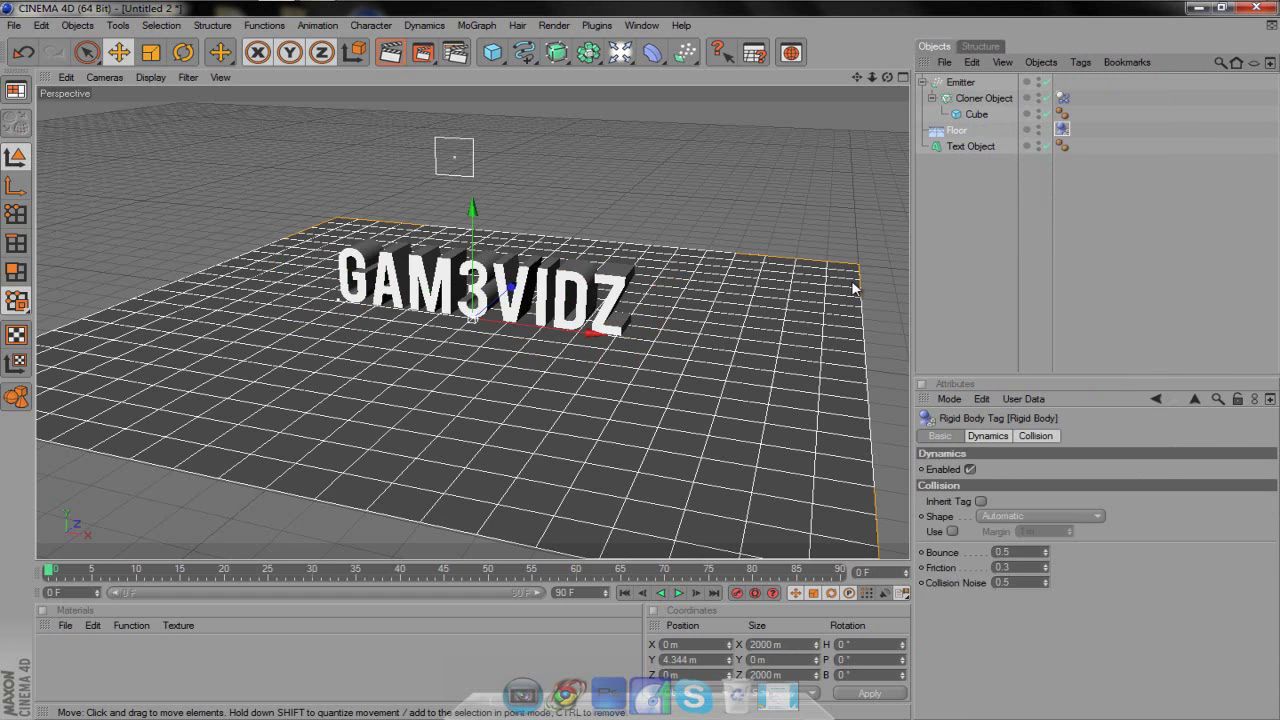
Rotate the emitter to about H -51°, P -23° and B -26° while the simulation plays, and stop playback
left_click(679, 593)
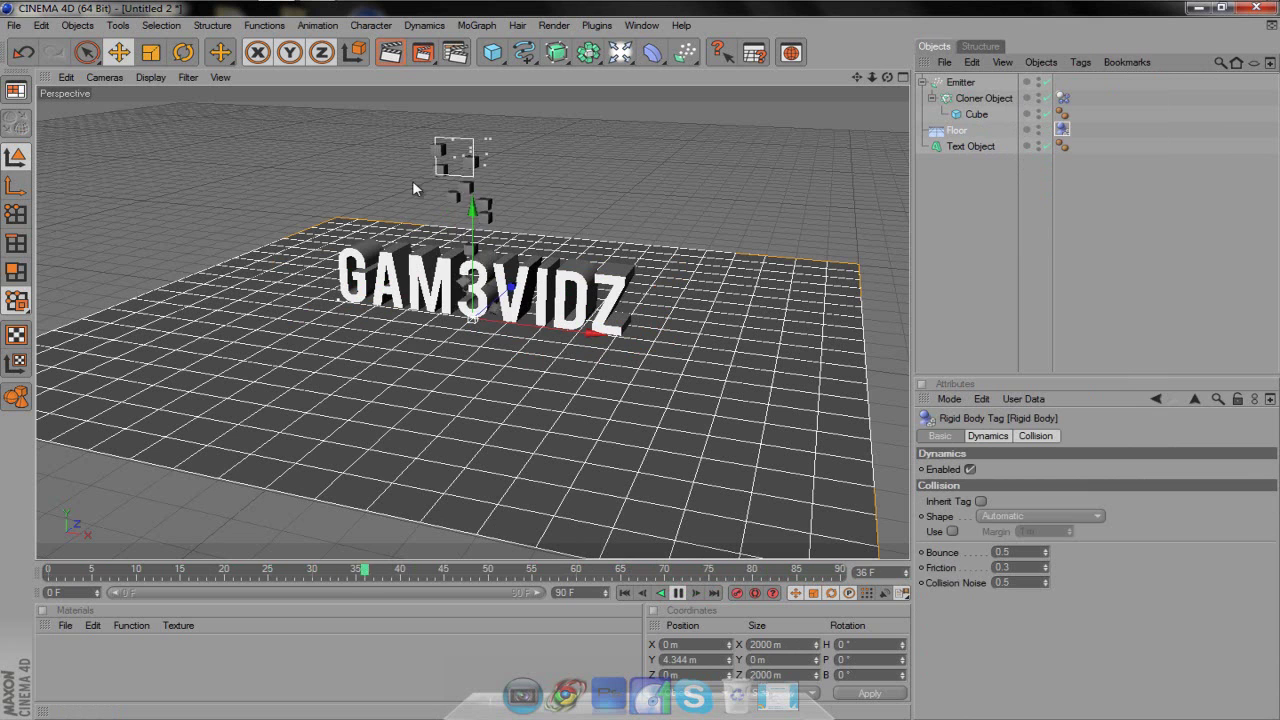
left_click(455, 152)
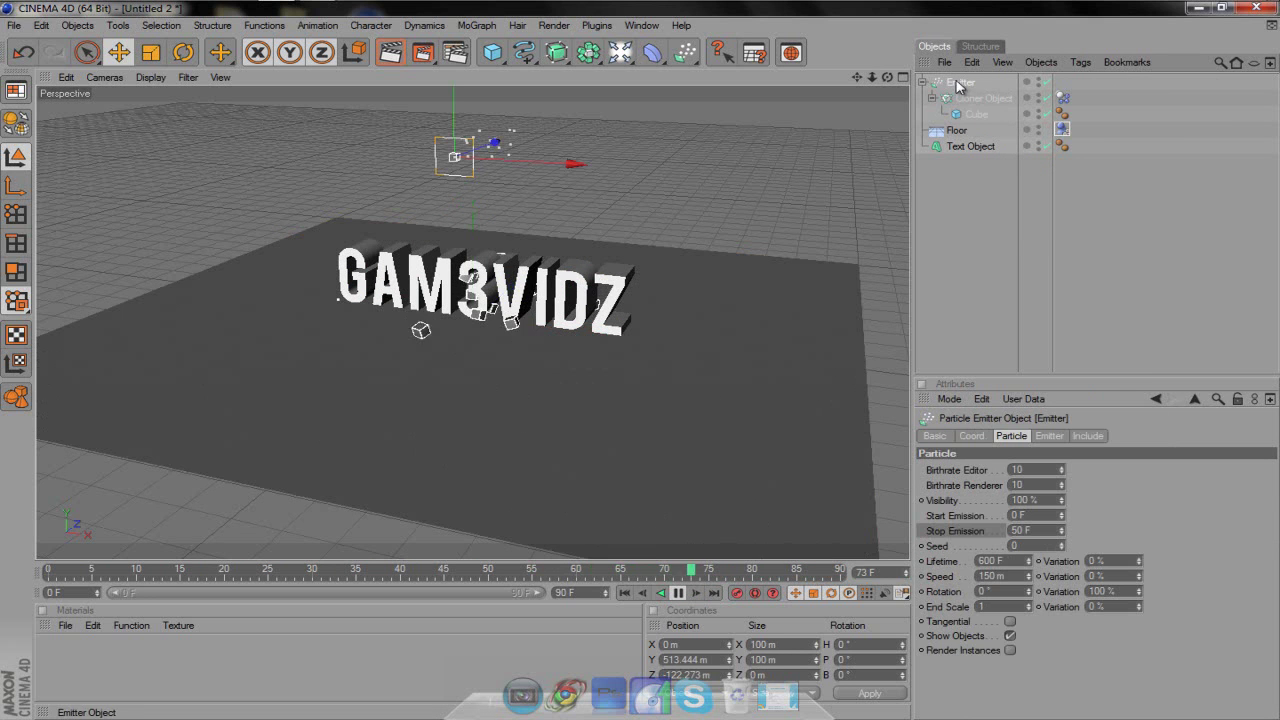
key("r")
left_click_drag(438, 110, 439, 75)
left_click_drag(462, 160, 446, 135)
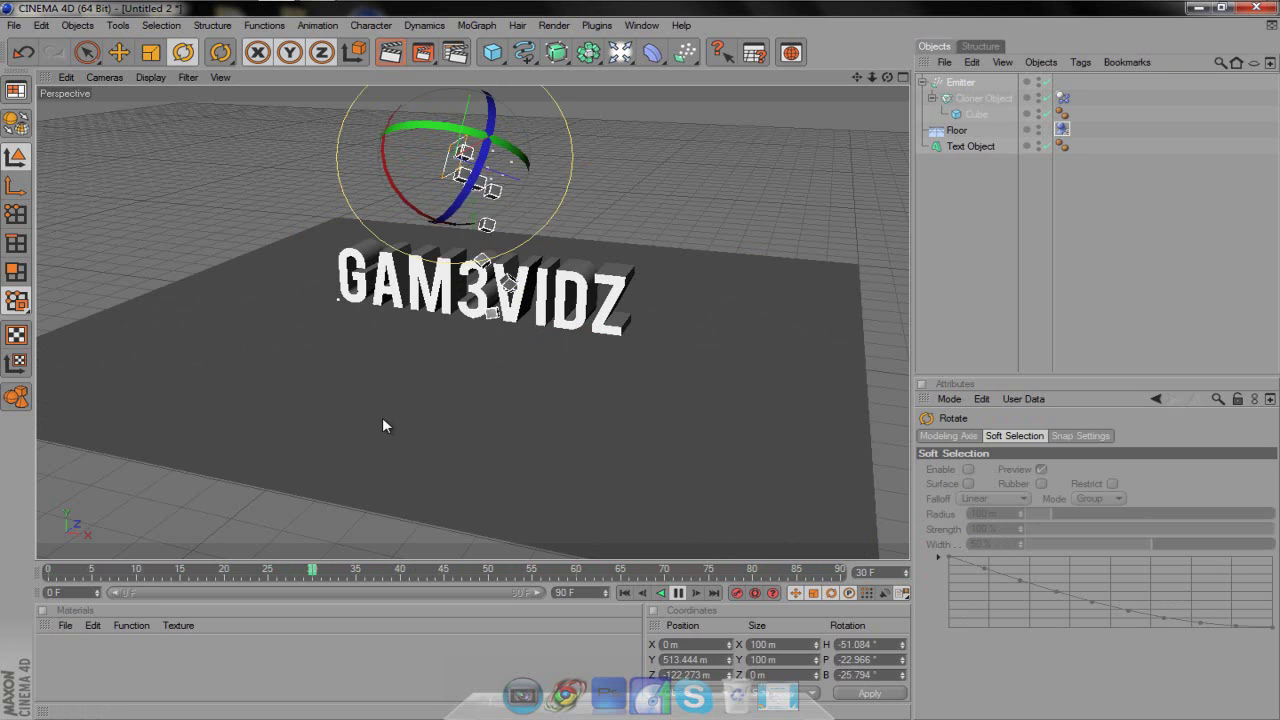
left_click(678, 593)
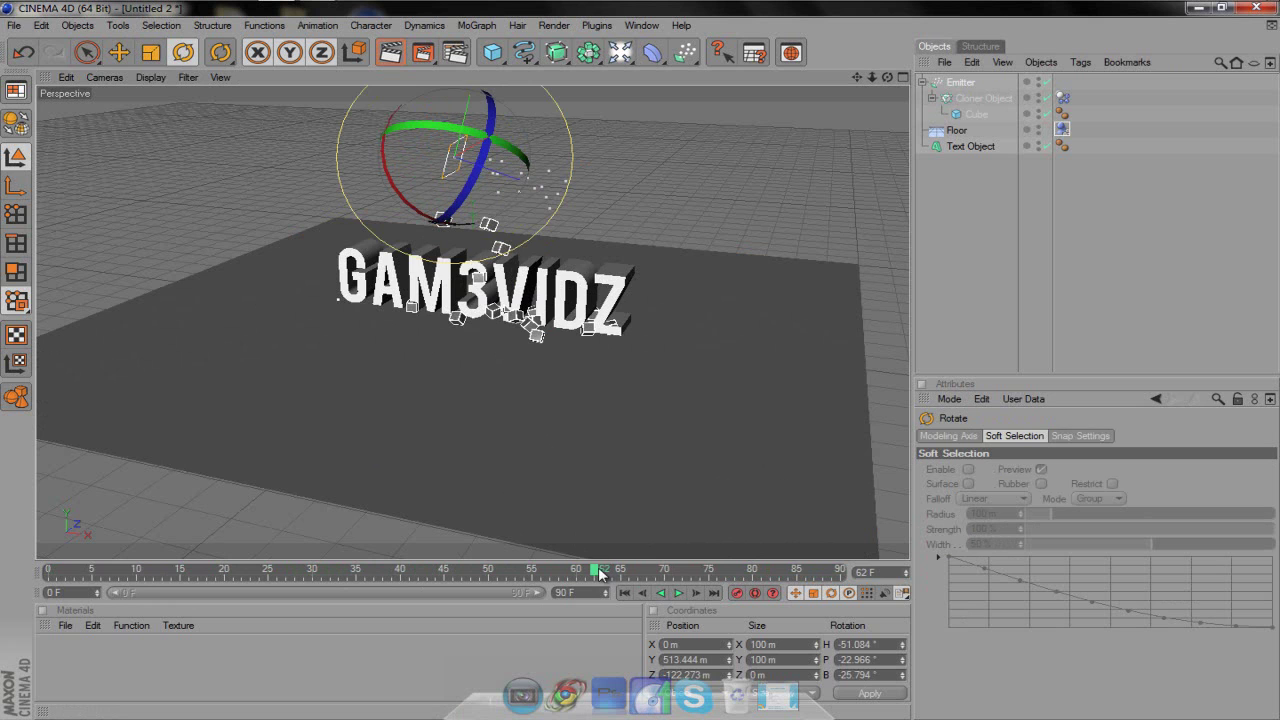
Rewind to frame 0 and rotate the emitter to about H -11°, P -8° and B -7°
left_click_drag(596, 573, 30, 565)
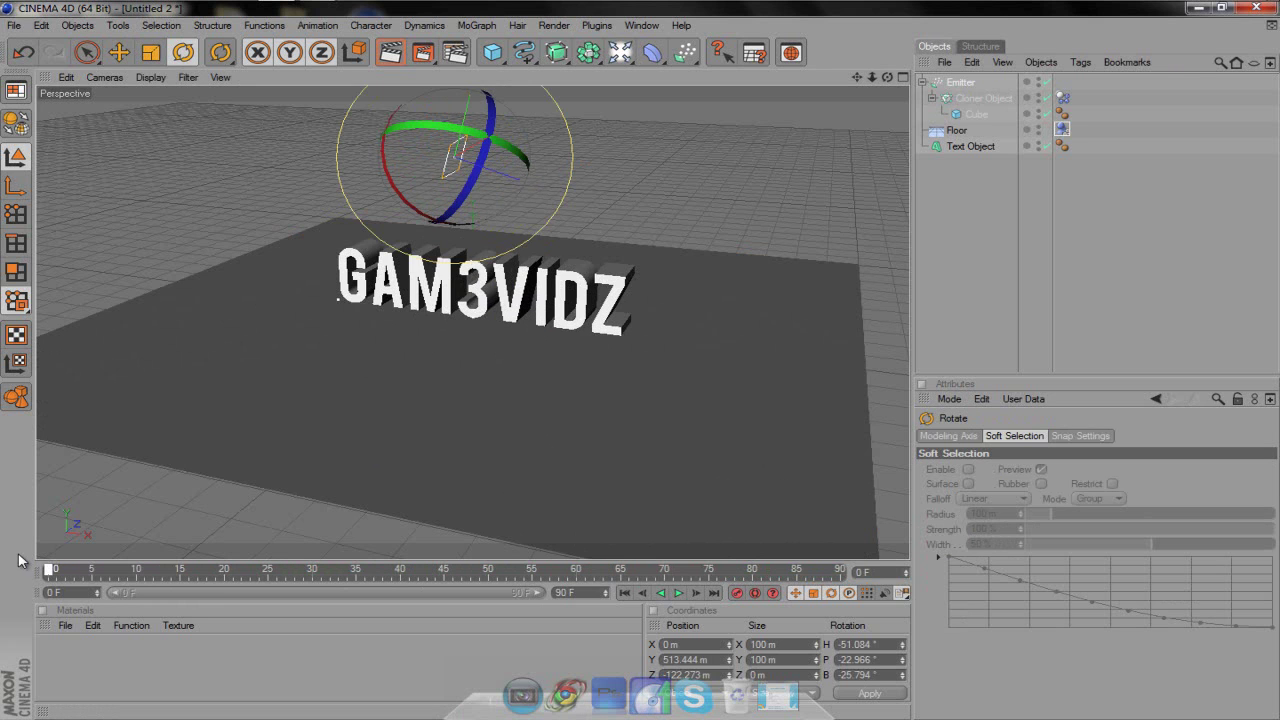
left_click(119, 52)
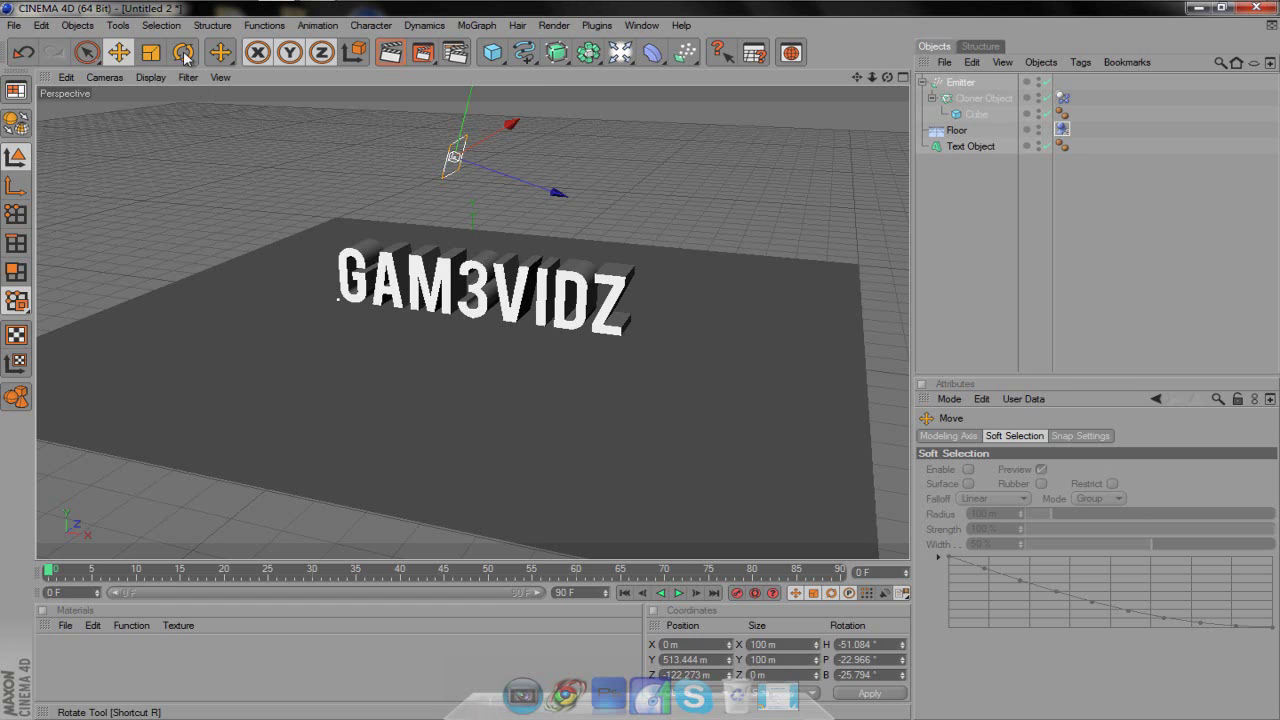
key("r")
left_click_drag(504, 144, 577, 171)
left_click_drag(479, 133, 455, 145)
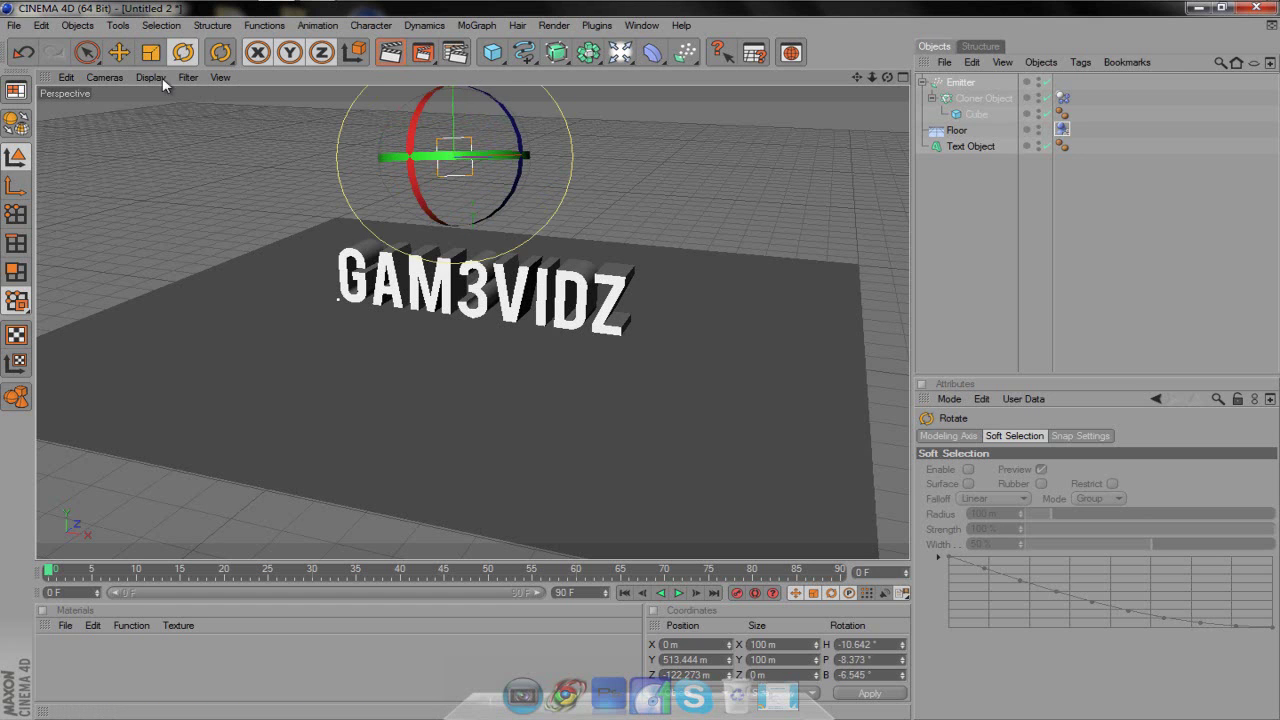
Preview the simulation with the emitter at about X -743 m, and move it above the text to about X 54 m, Y 520 m, Z -132 m
left_click(119, 52)
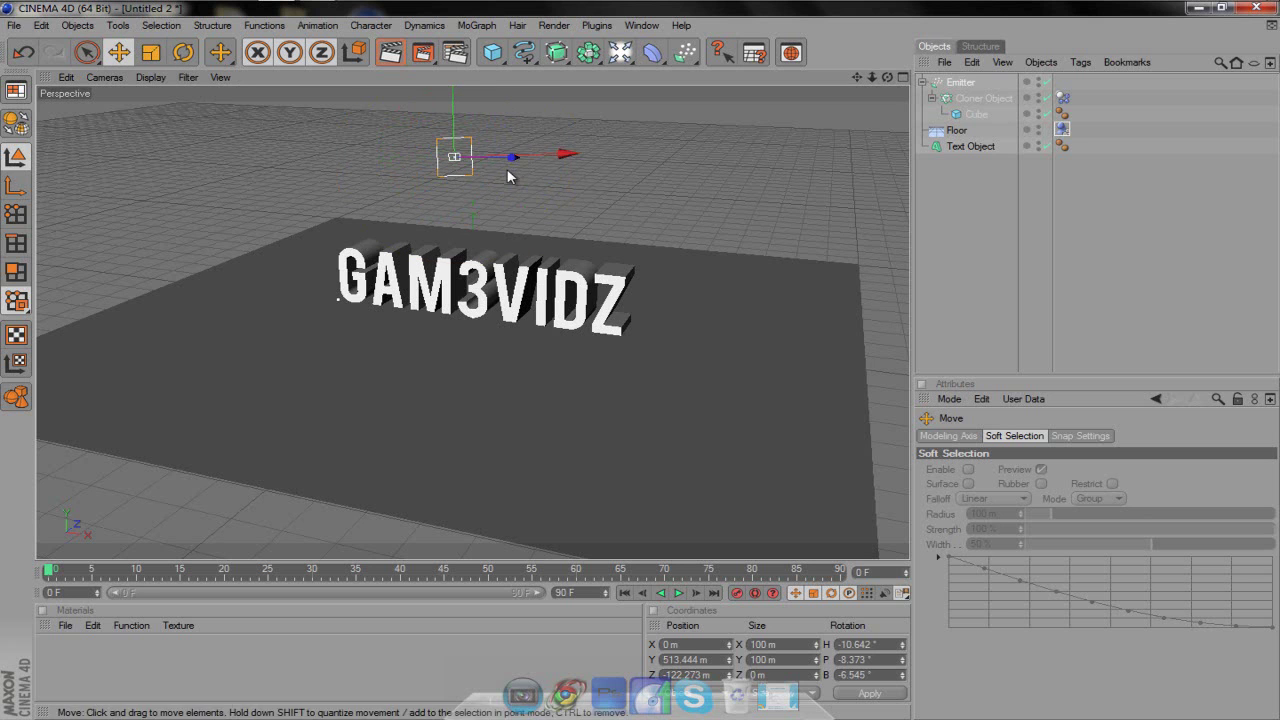
mouse_move(534, 156)
left_mouse_down()
mouse_move(630, 359)
mouse_move(548, 164)
left_mouse_up()
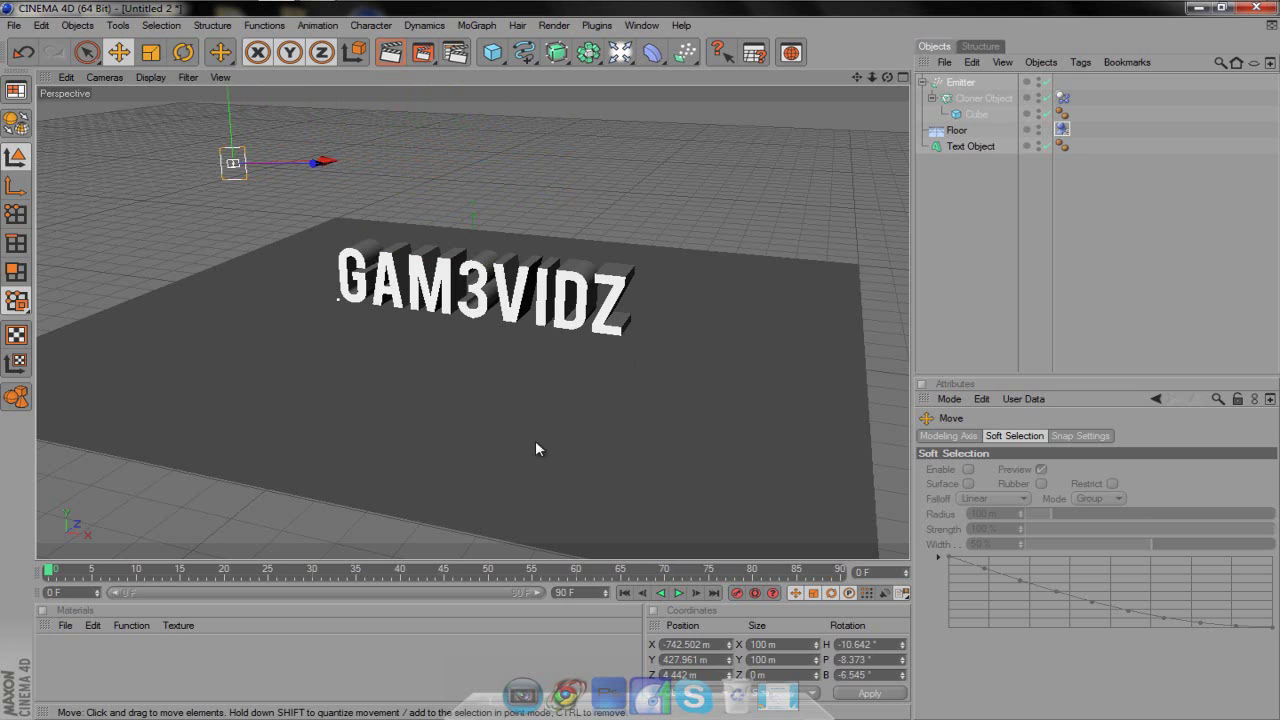
left_click(679, 593)
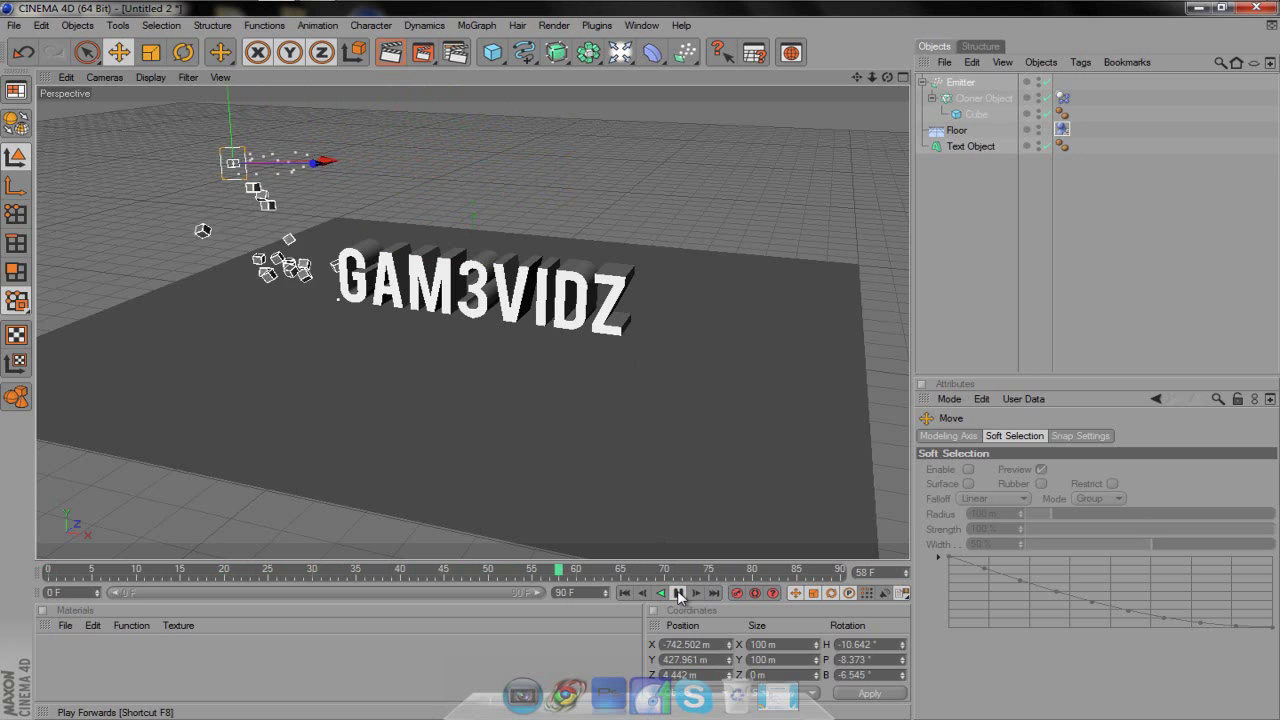
left_click_drag(470, 569, 410, 565)
key("shift+f")
left_click_drag(648, 367, 283, 173)
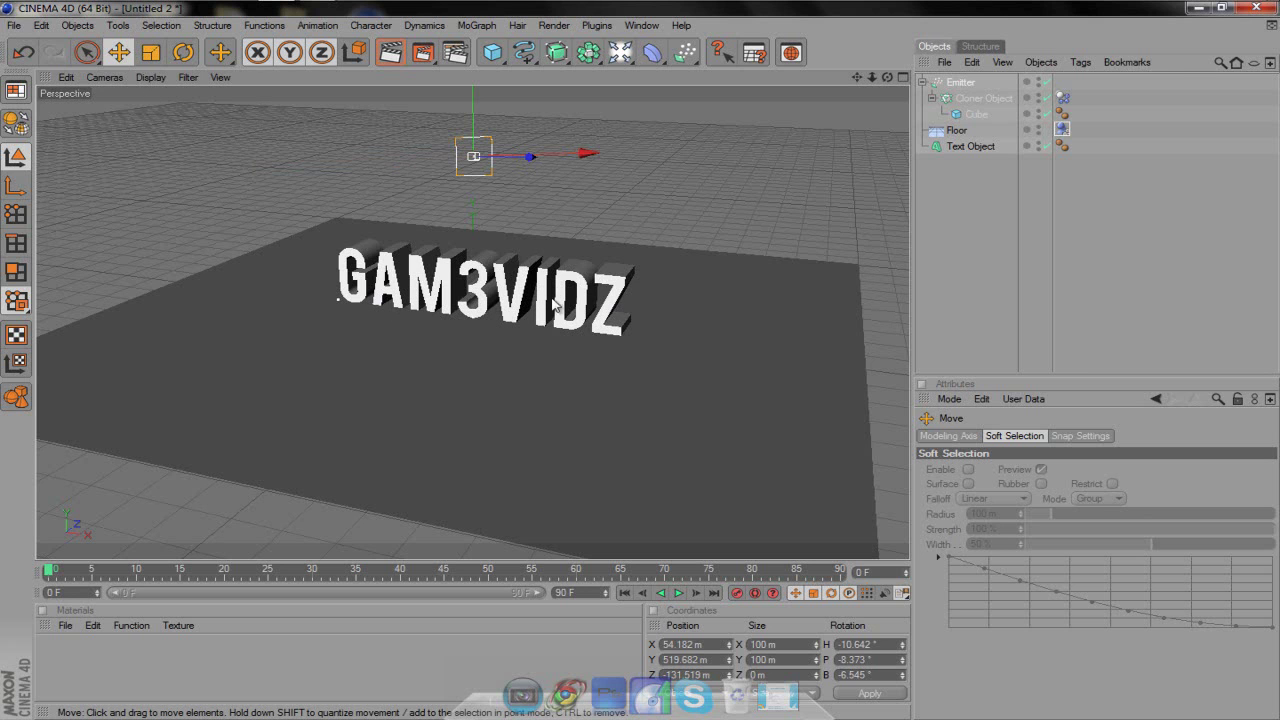
Apply a MoGraph Rigid Body tag to the Text Object
left_click(968, 145)
left_click(1064, 143)
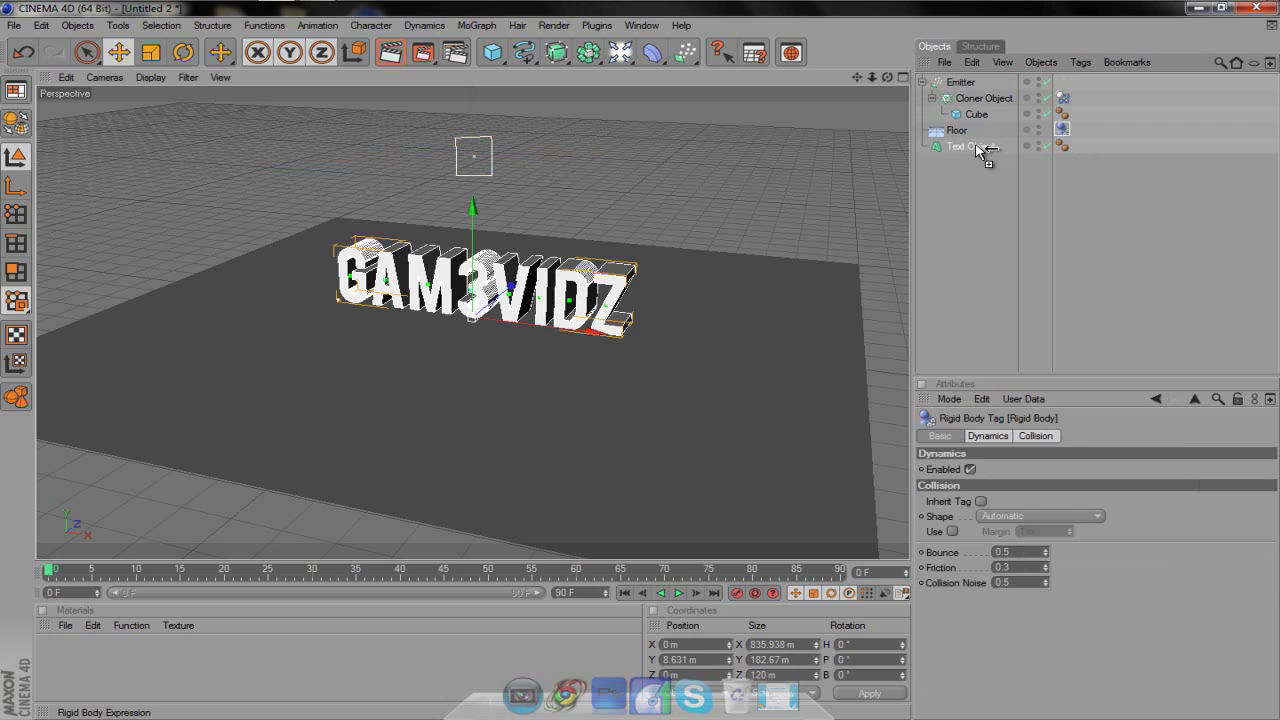
left_click_drag(977, 146, 976, 144, "ctrl")
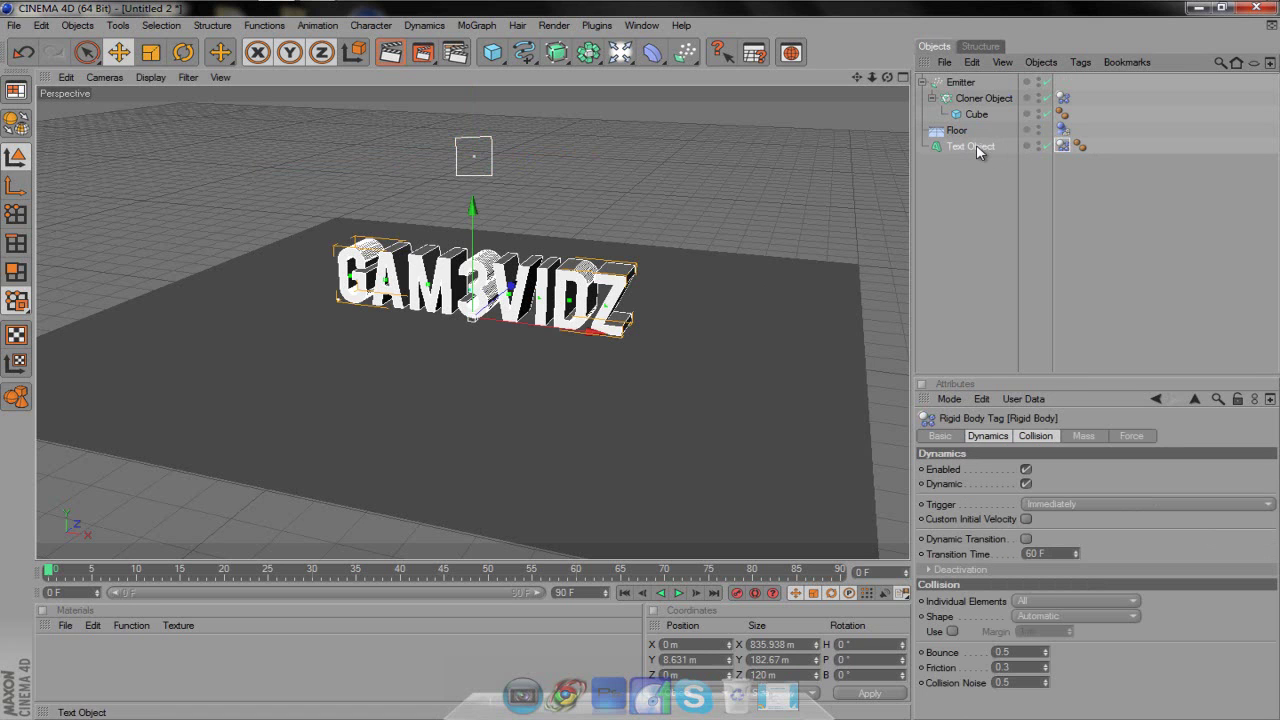
left_click(1082, 63)
mouse_move(1110, 176)
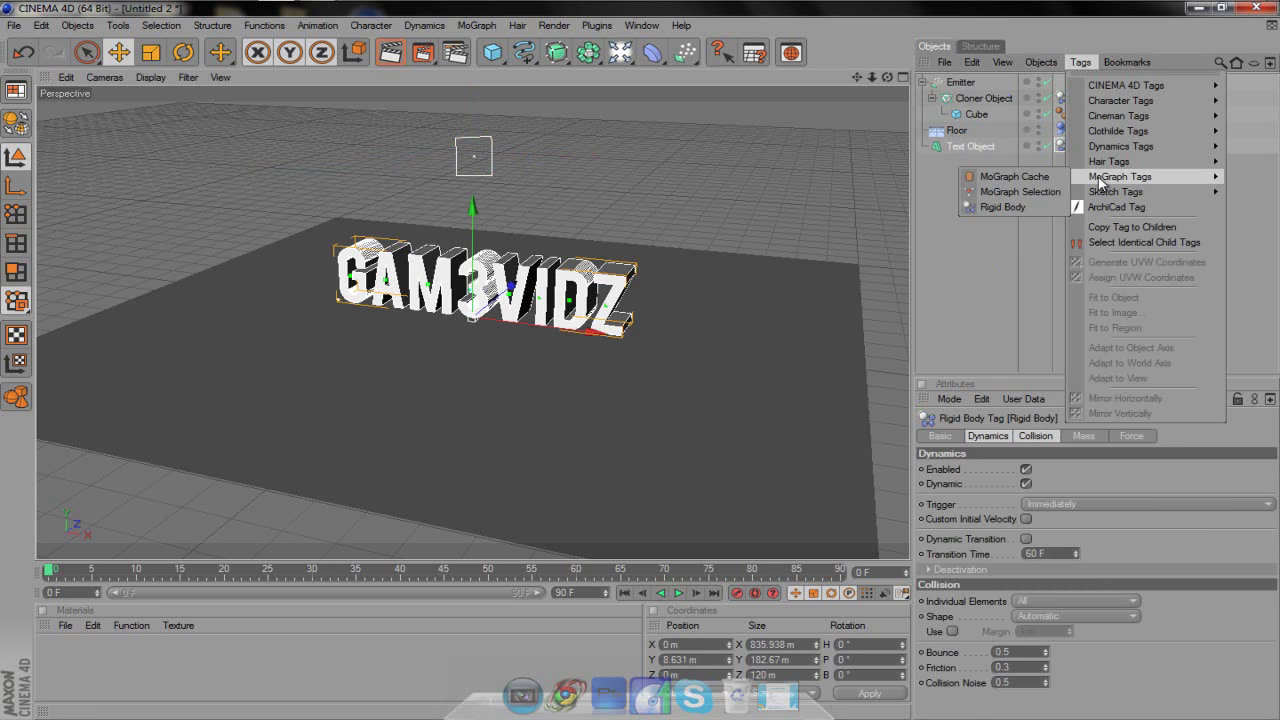
left_click(1000, 207)
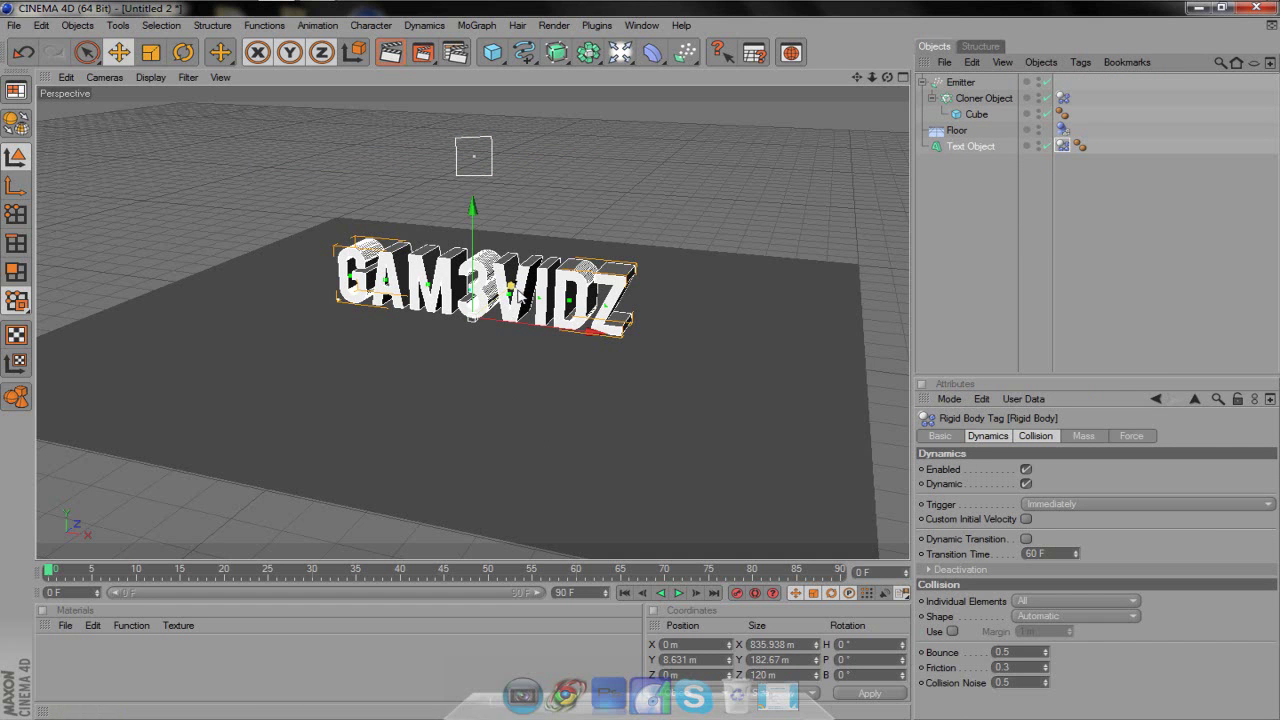
Preview the simulation with the rigid-body text and rewind to frame 0
left_click(680, 593)
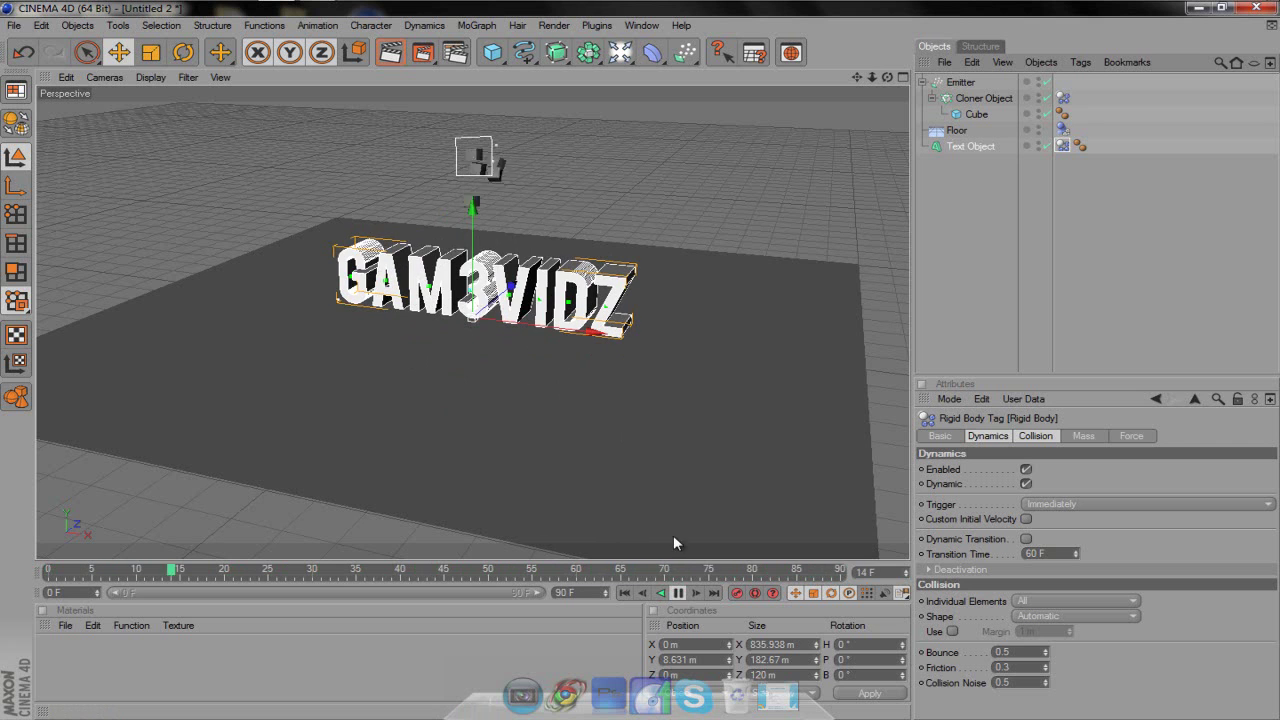
left_click(679, 593)
left_click_drag(585, 569, 14, 561)
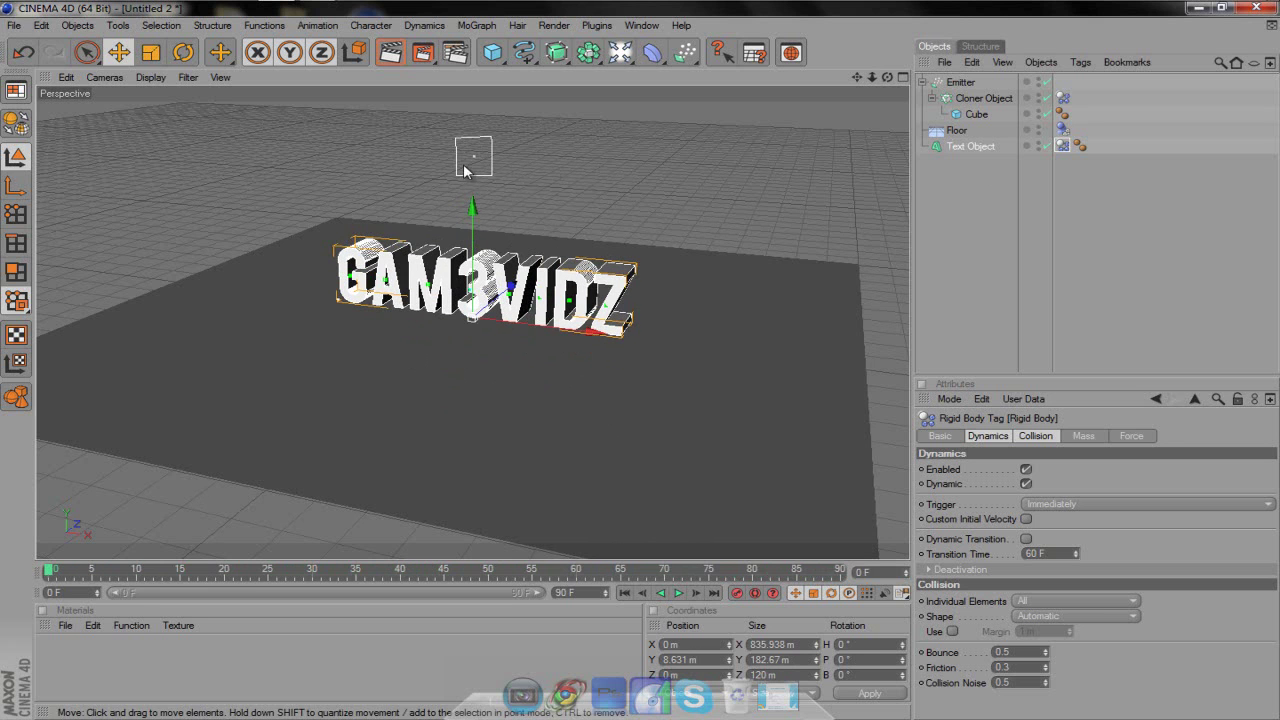
Delete the Text Object, and preview the cubes falling onto the bare floor before rewinding to frame 0
left_click(959, 145)
key("Delete")
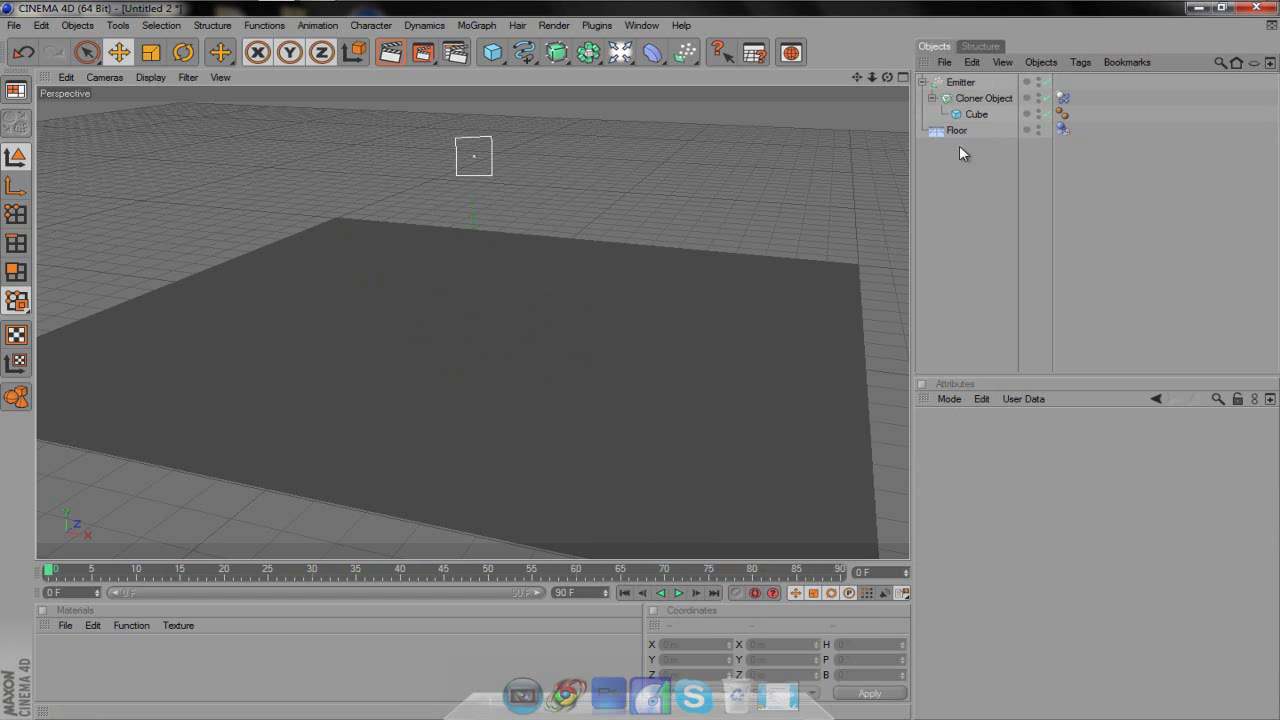
left_click(678, 593)
left_click_drag(598, 572, 47, 570)
Add a Sky object, and preview the simulation before rewinding to frame 0
left_click_drag(620, 52, 871, 127)
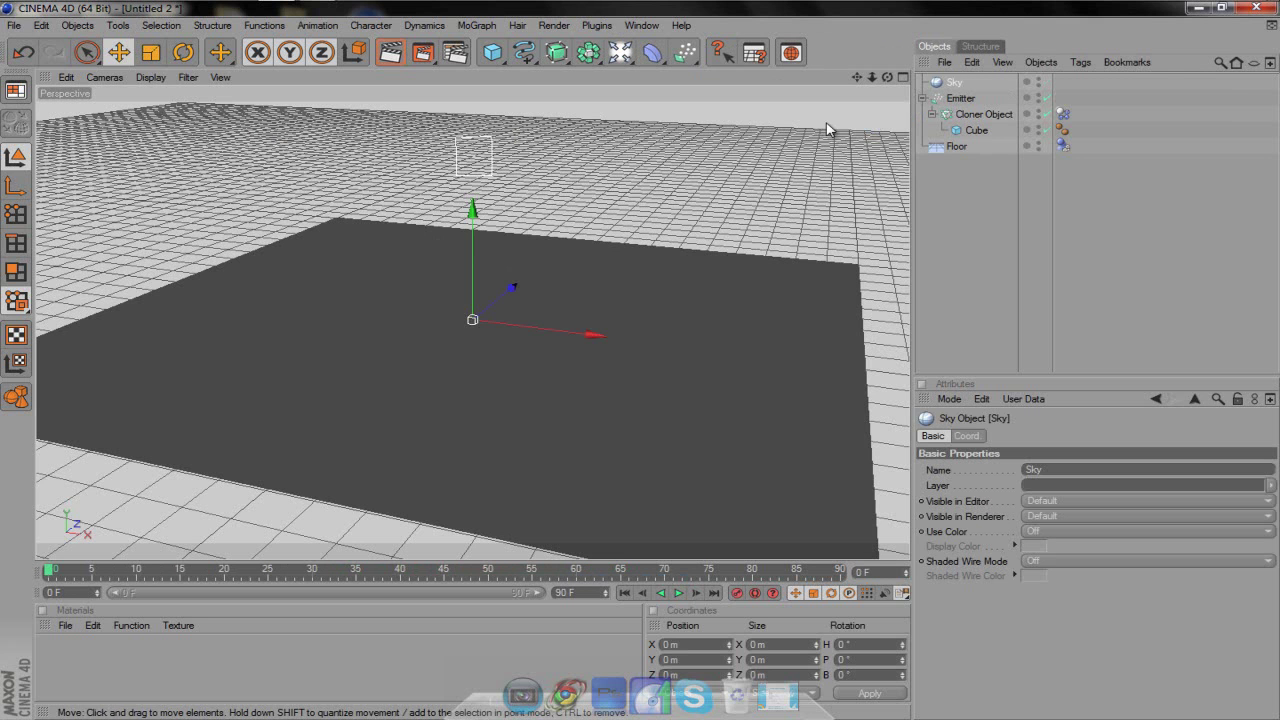
left_click(678, 593)
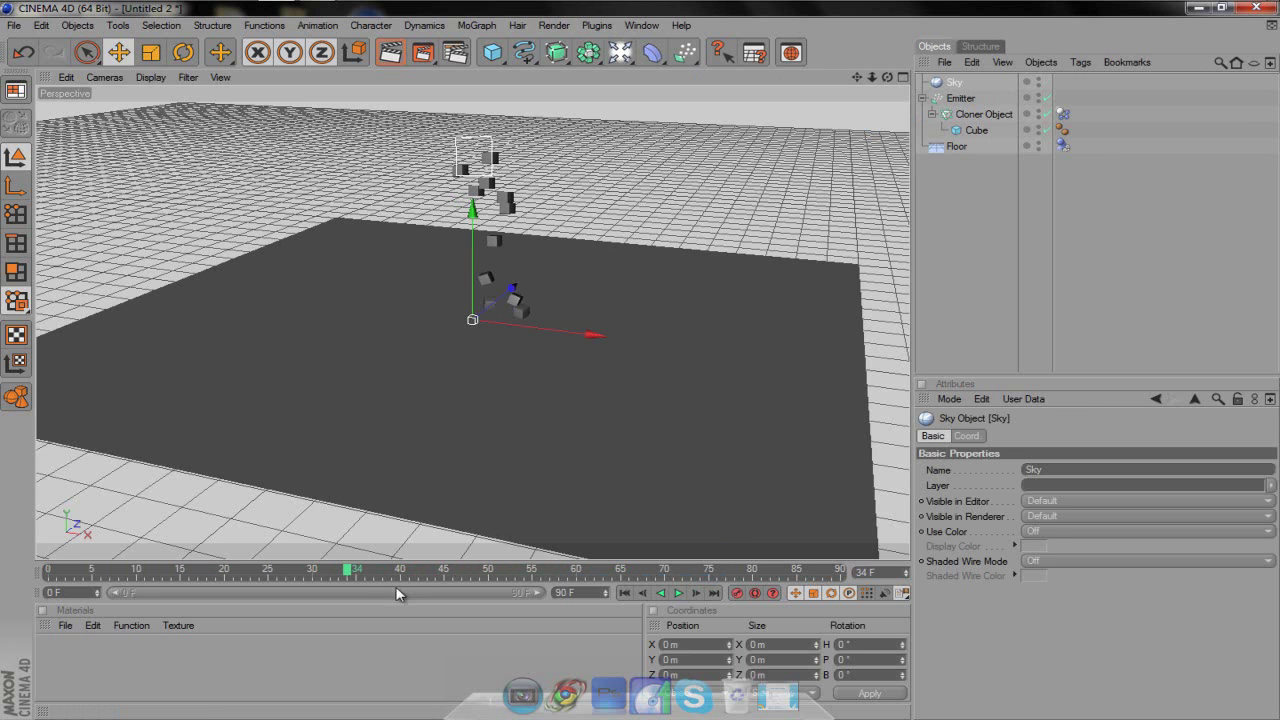
left_click_drag(335, 573, 60, 570)
Create a new material and set its color to green with R 0, G 186 and B 24
double_click(102, 666)
double_click(55, 655)
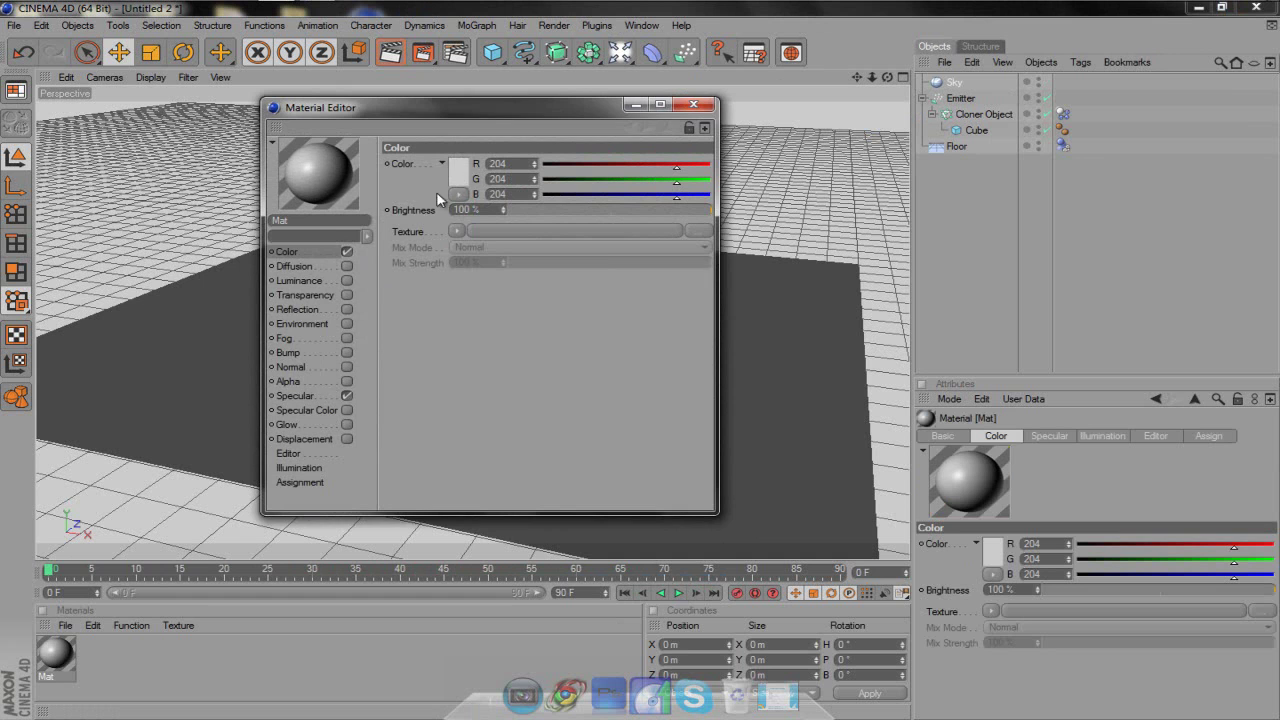
left_click(470, 170)
left_click_drag(500, 118, 490, 117)
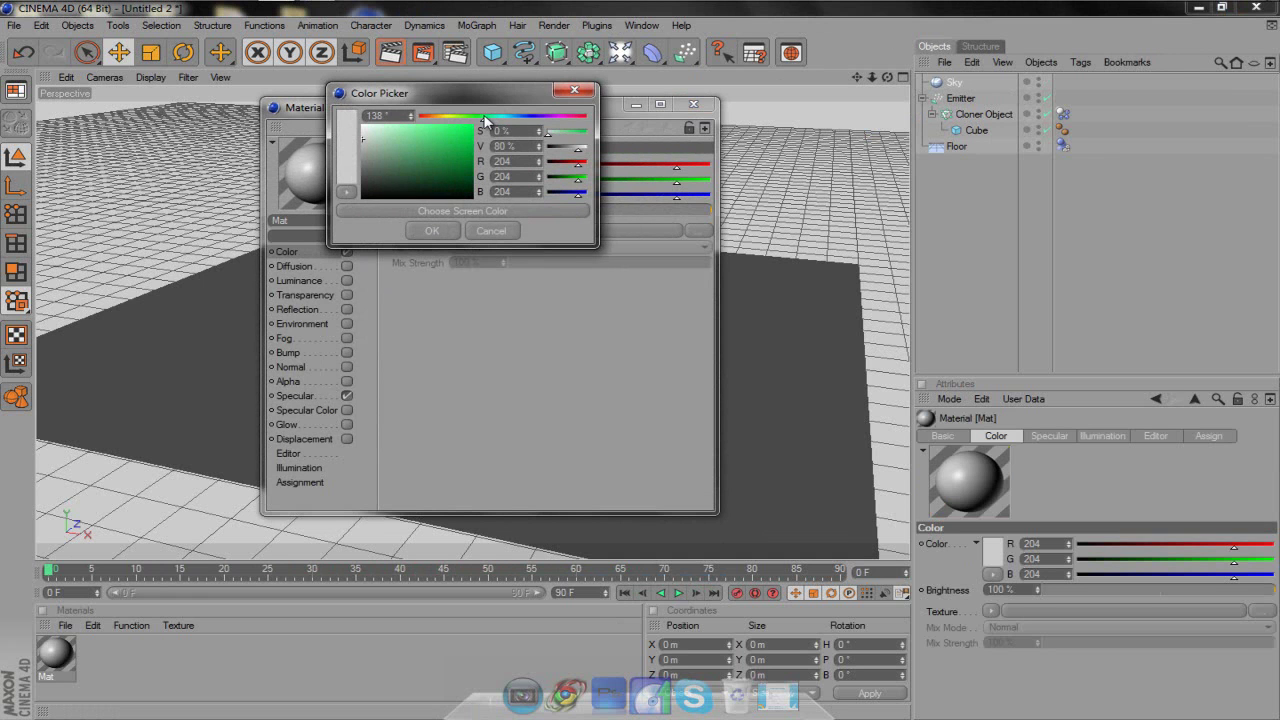
left_click(472, 144)
left_click(431, 230)
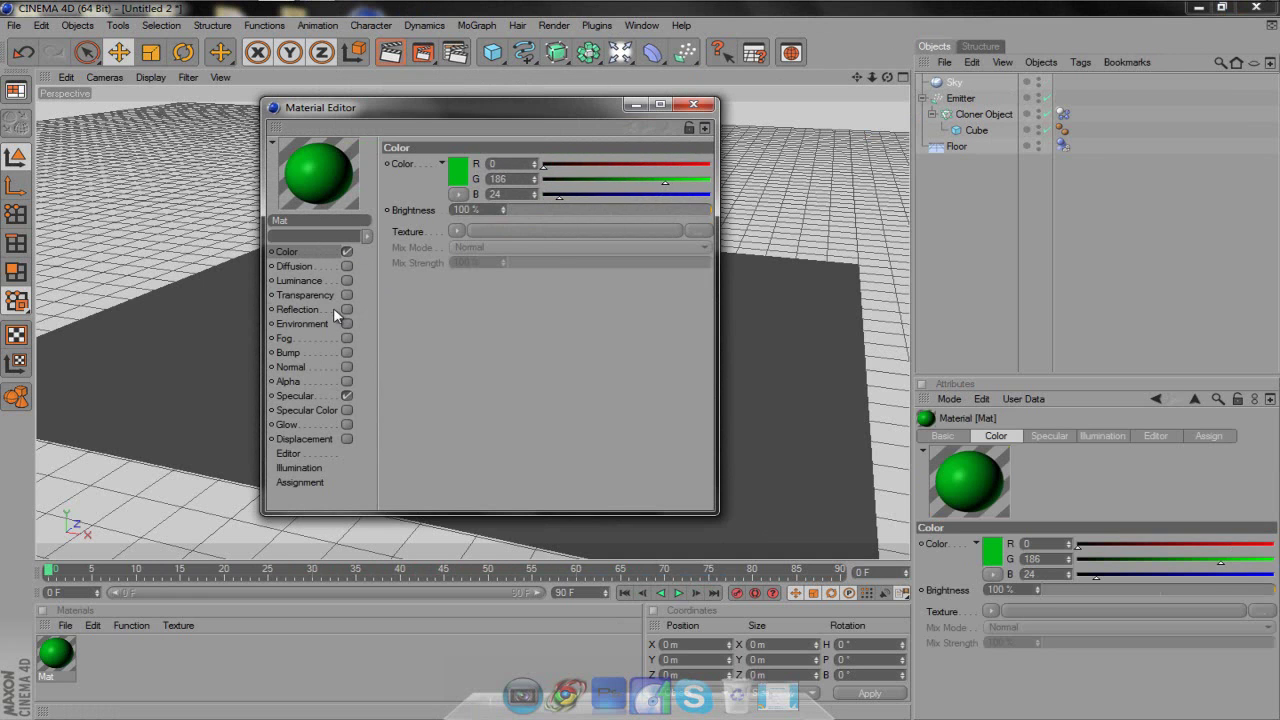
Enable reflection on the green material and lower the reflection brightness
left_click(340, 309)
left_click(347, 310)
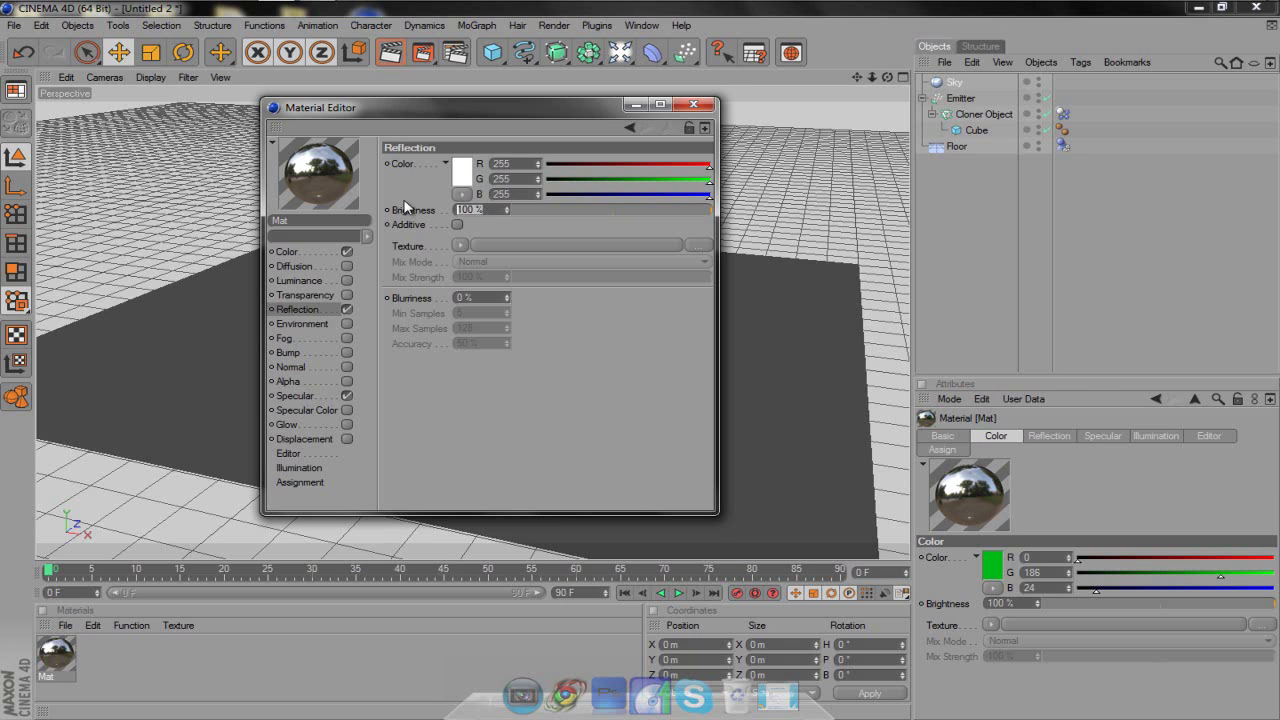
type("0")
key("Return")
left_click(693, 104)
Apply the green material to the Cube and test-render the view at frame 23
left_click_drag(55, 655, 60, 652)
left_click_drag(501, 250, 978, 133)
left_click(679, 594)
left_click(679, 594)
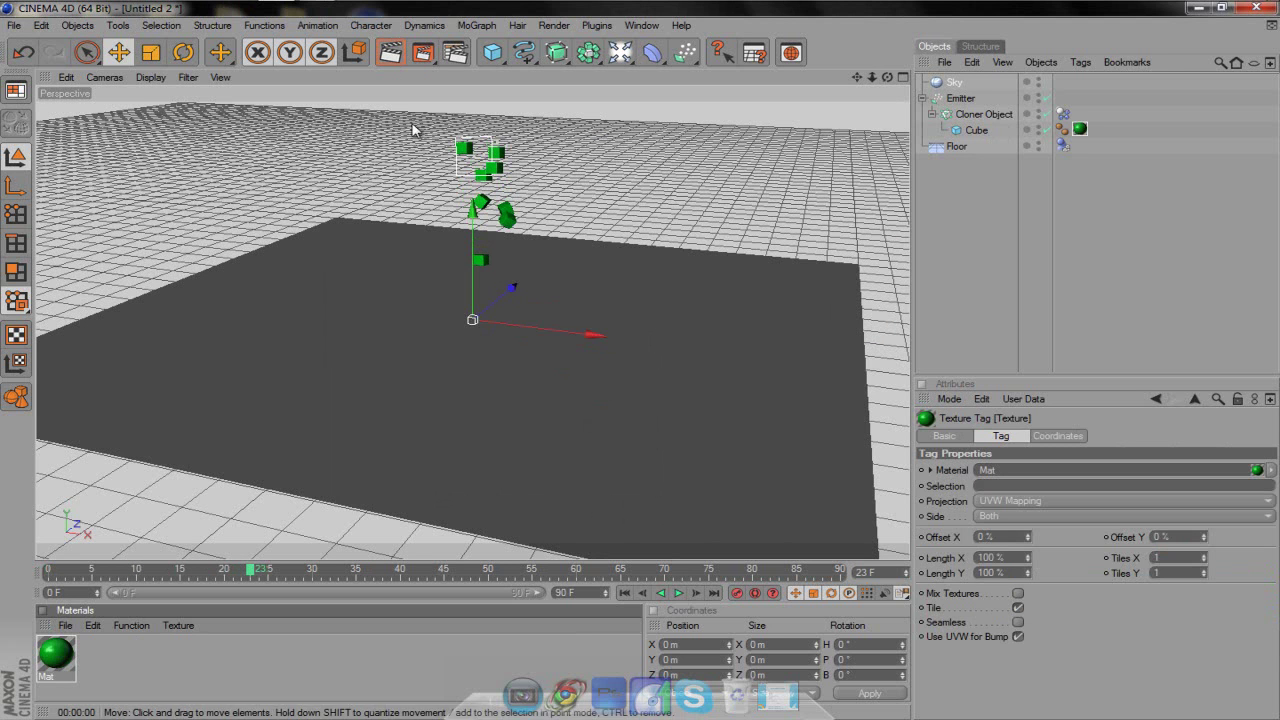
left_click(391, 55)
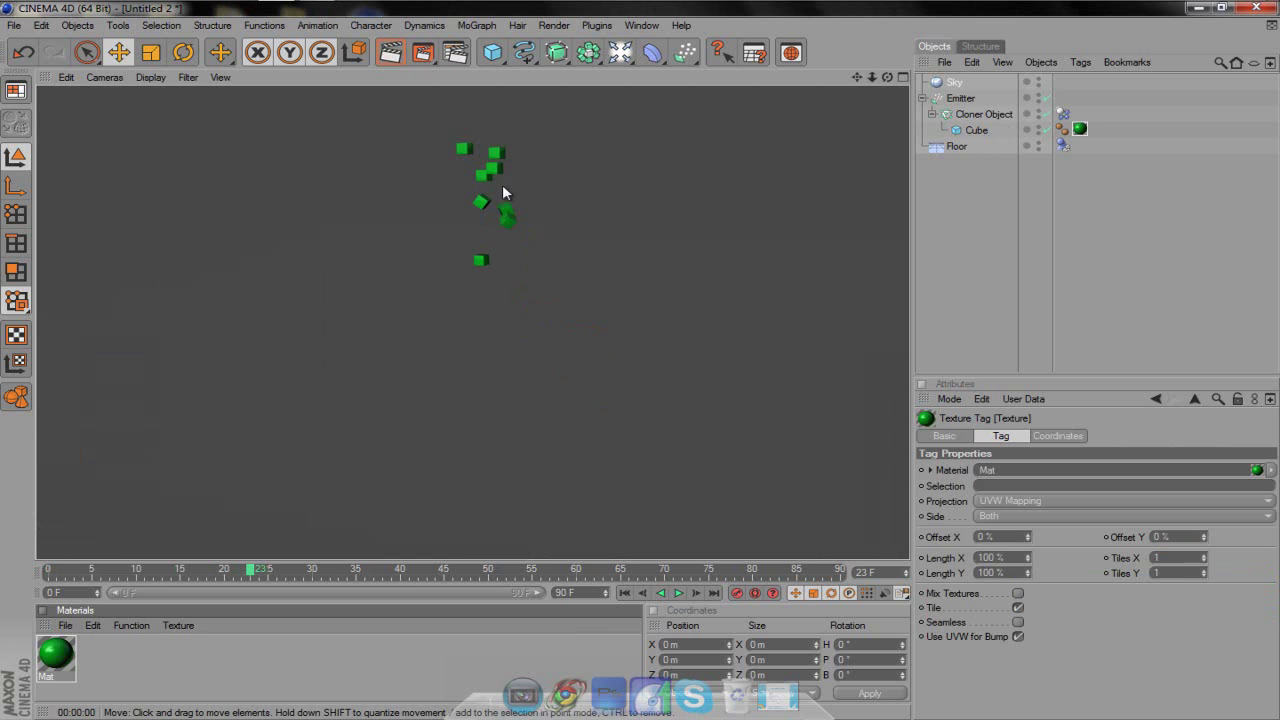
Add a MoGraph Text object and set its depth to 120
left_click(953, 84)
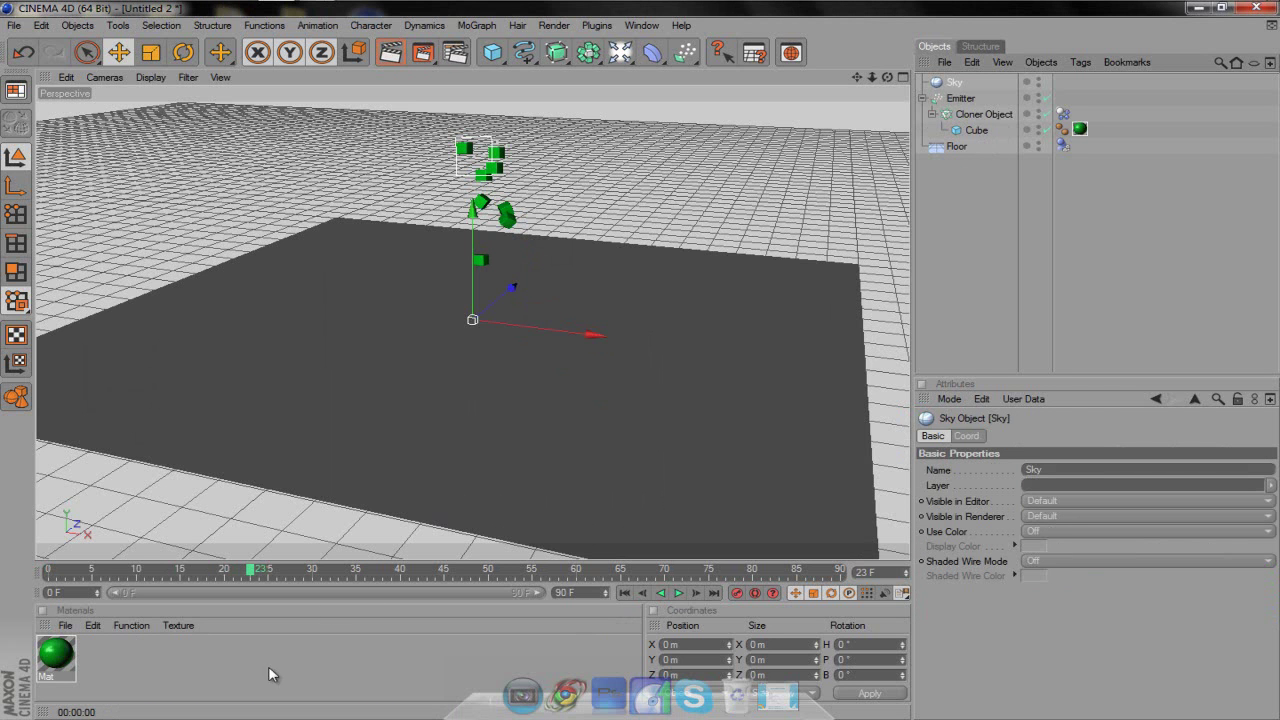
left_click(977, 131)
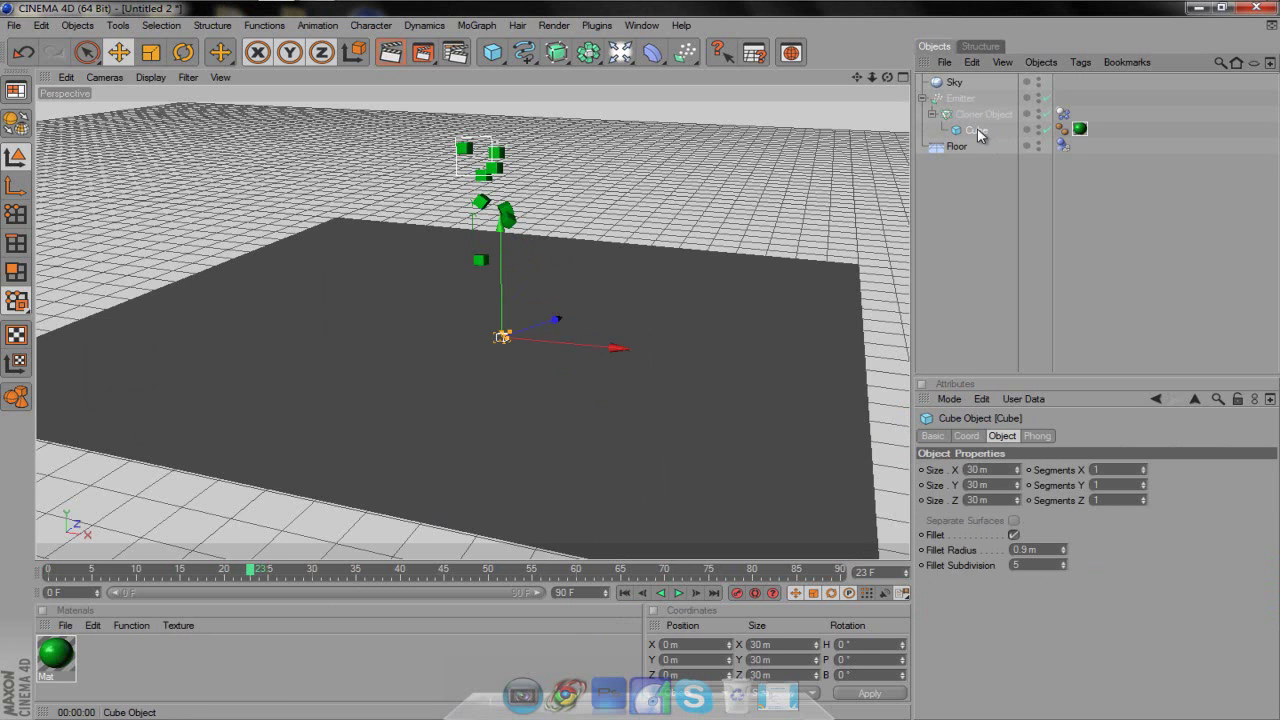
left_click(476, 25)
left_click(513, 177)
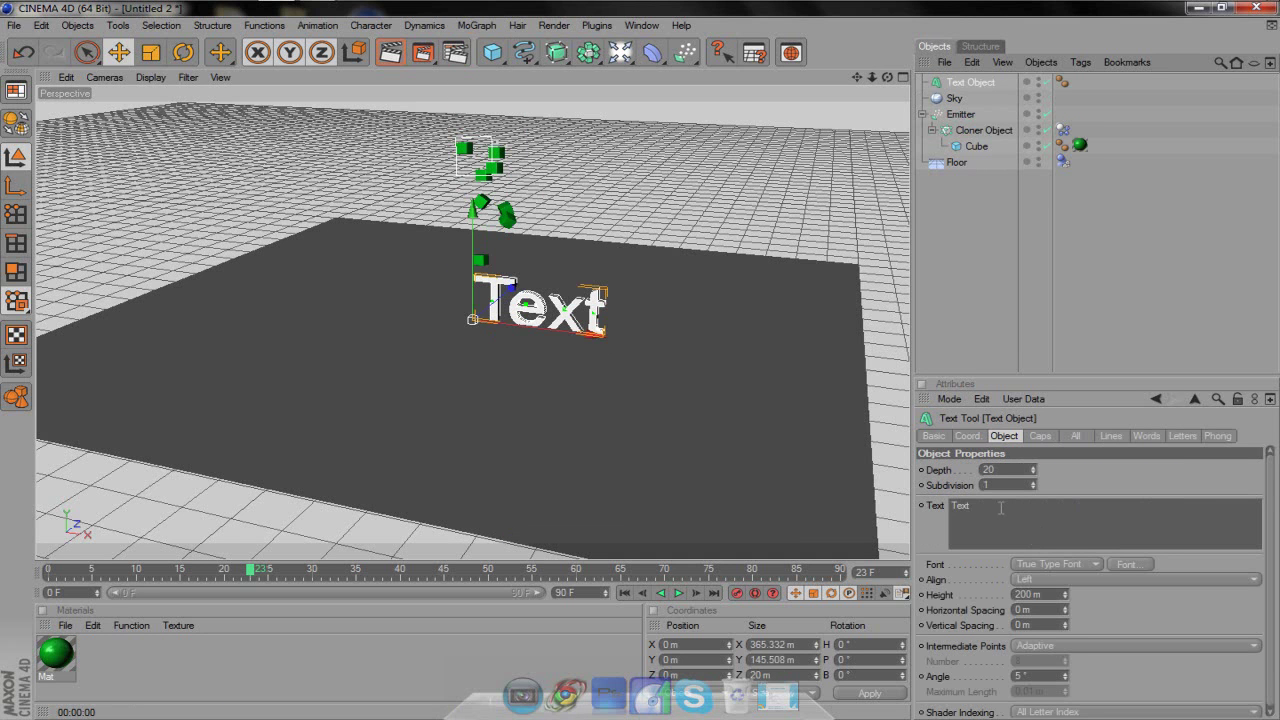
left_click_drag(1001, 508, 943, 505)
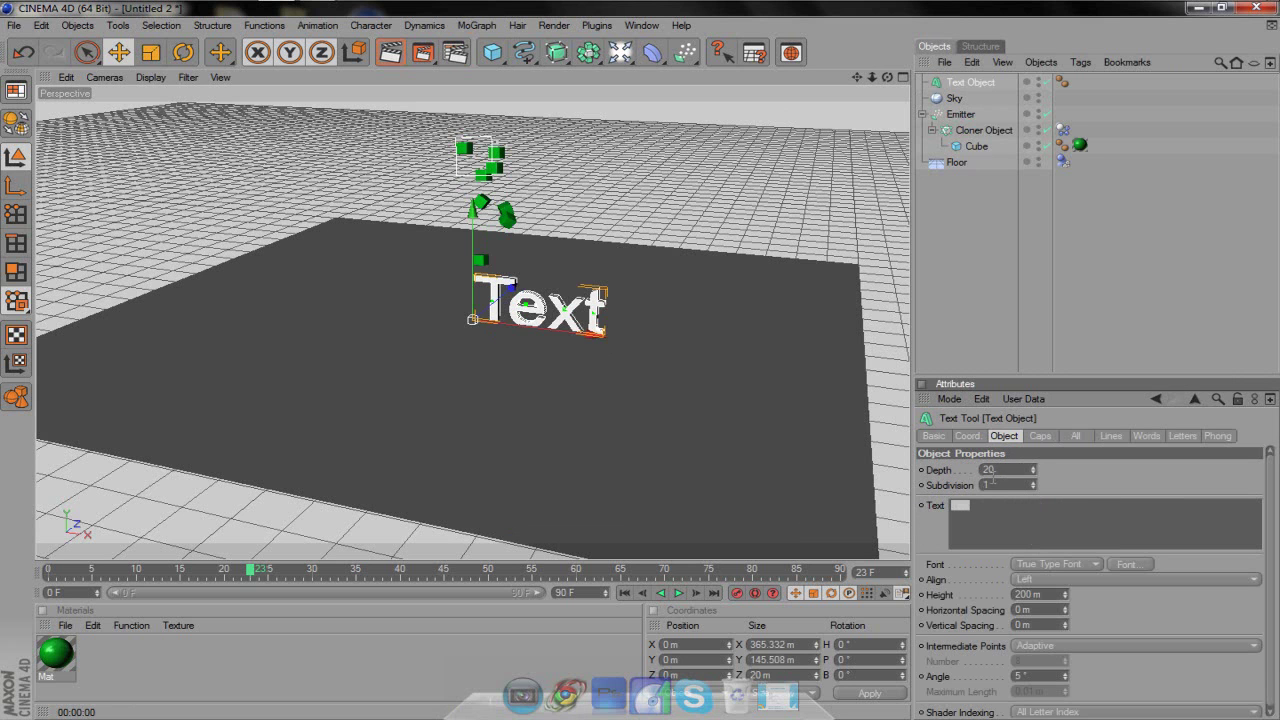
type("1")
key("Return")
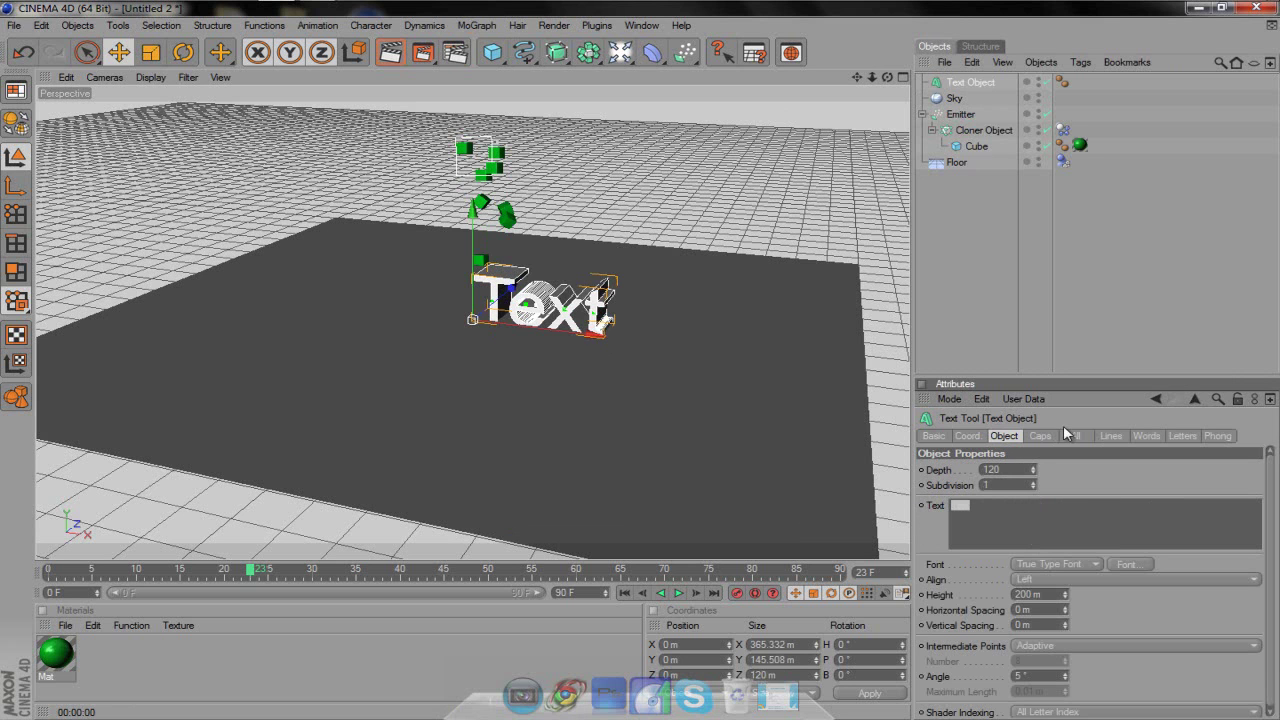
Keep Arial as the Text object's font and set its alignment to Middle
left_click(1112, 562)
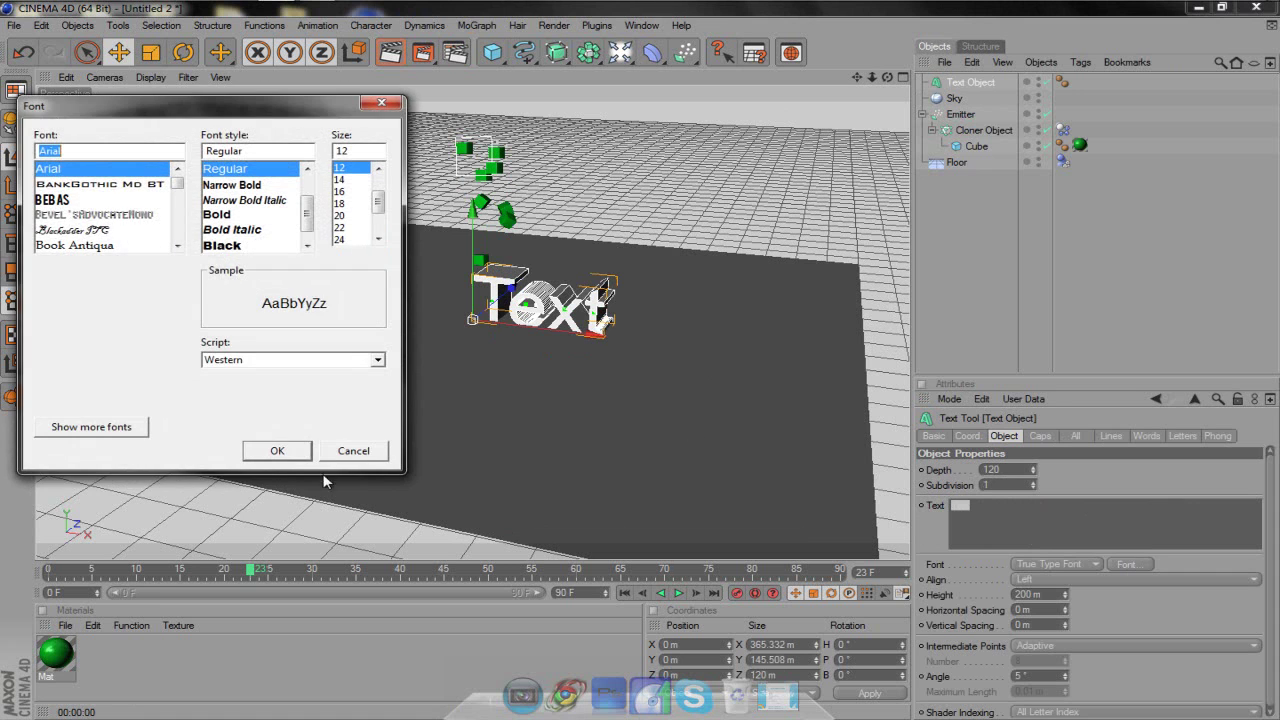
left_click(281, 451)
left_click(1063, 582)
left_click(1030, 606)
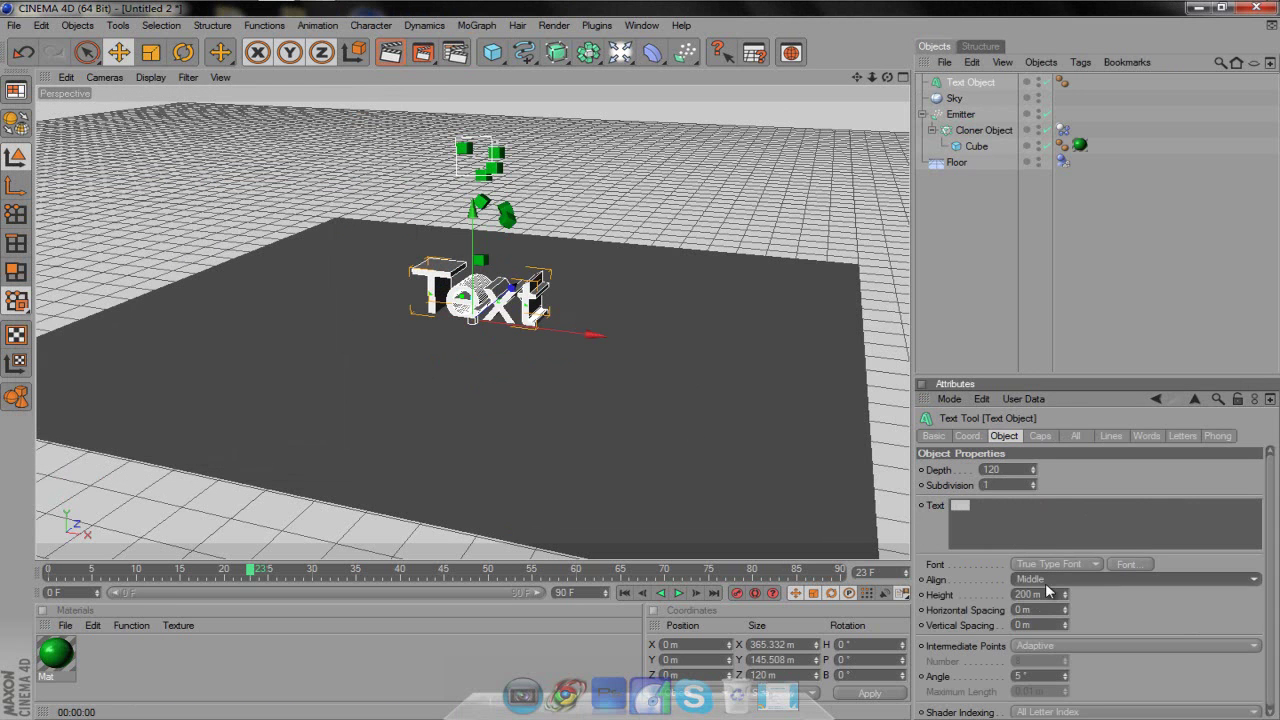
Give the text Fillet Caps at start and end, each with 3 steps and a 4 m radius
left_click(1040, 436)
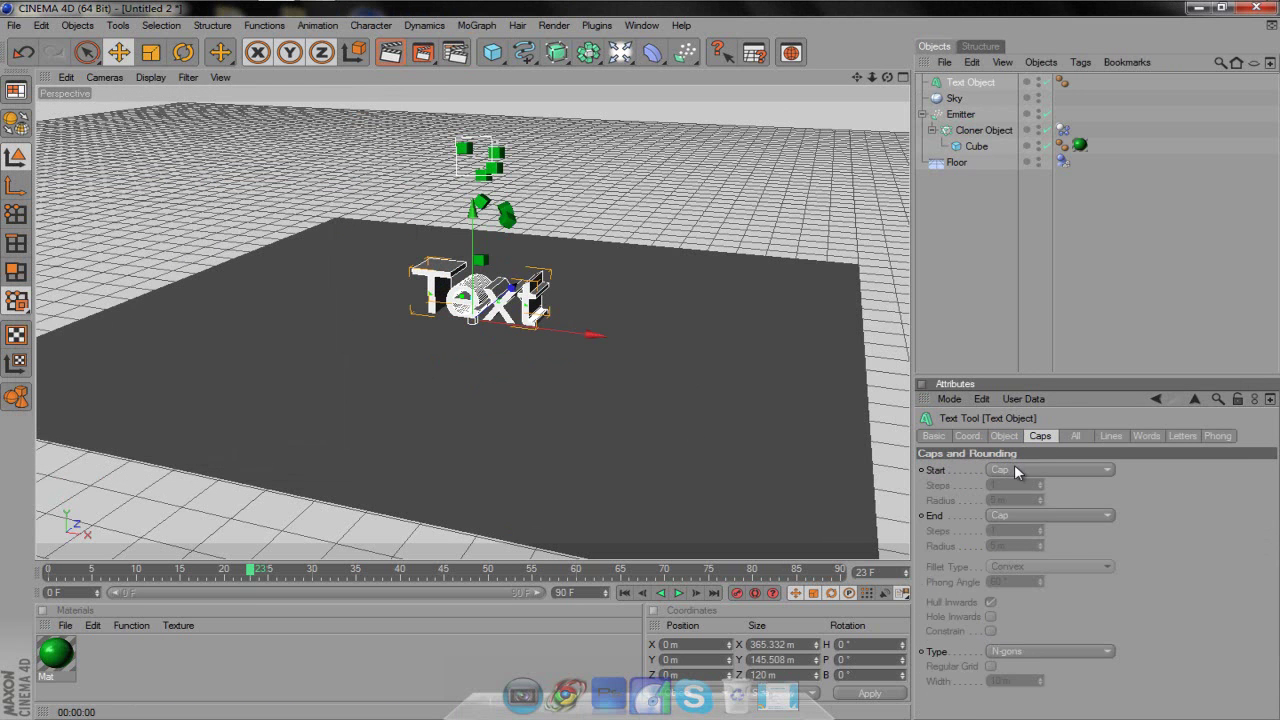
left_click(1016, 470)
left_click(1026, 522)
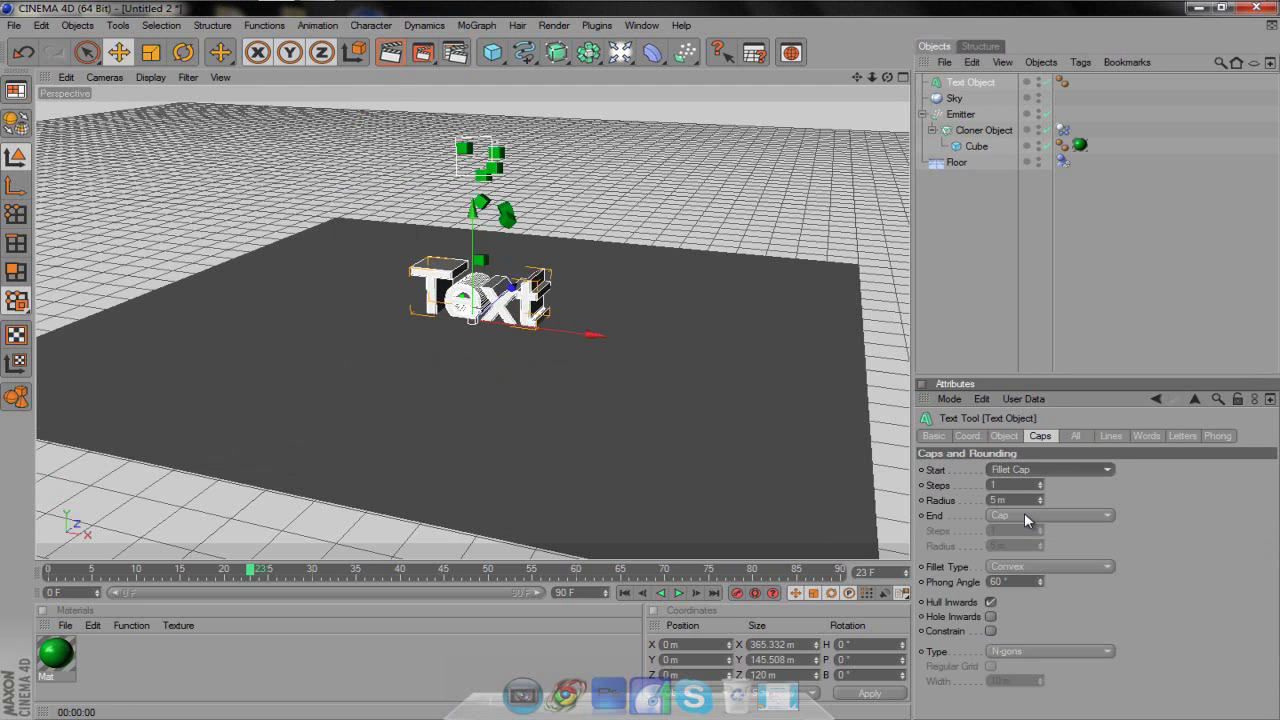
left_click(1024, 515)
left_click(1023, 571)
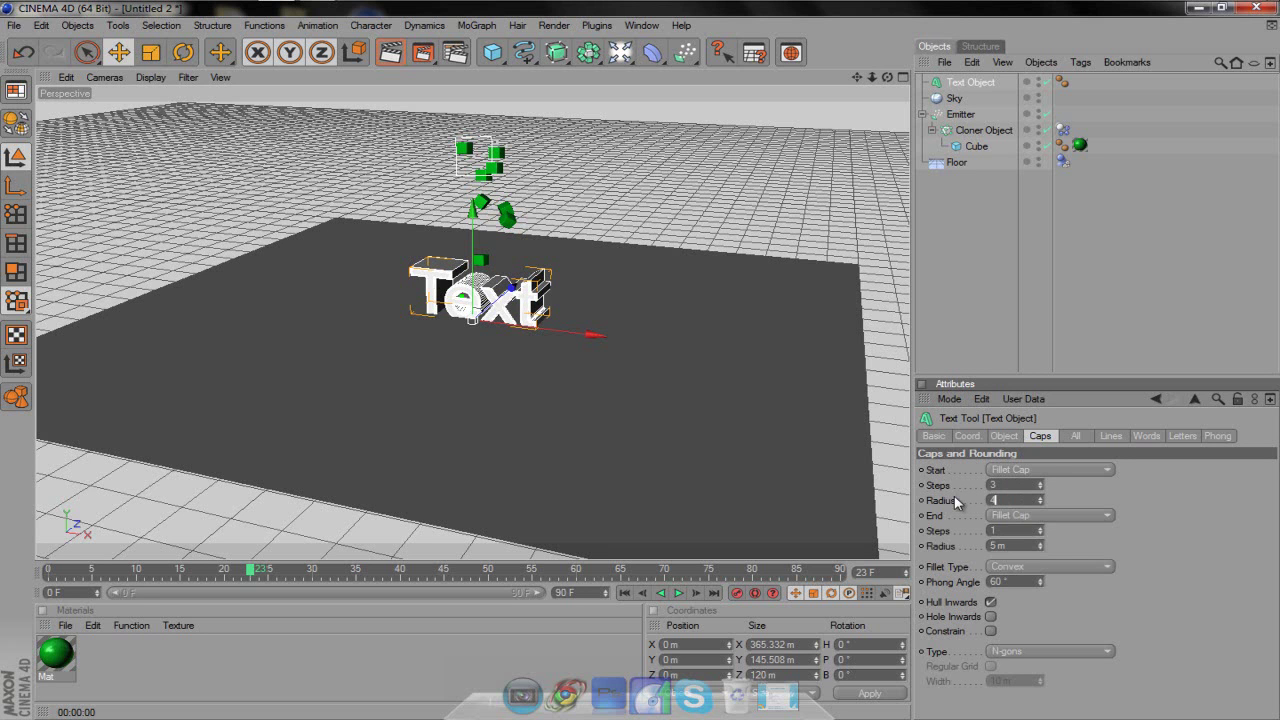
left_click(1001, 531)
type("4")
key("Return")
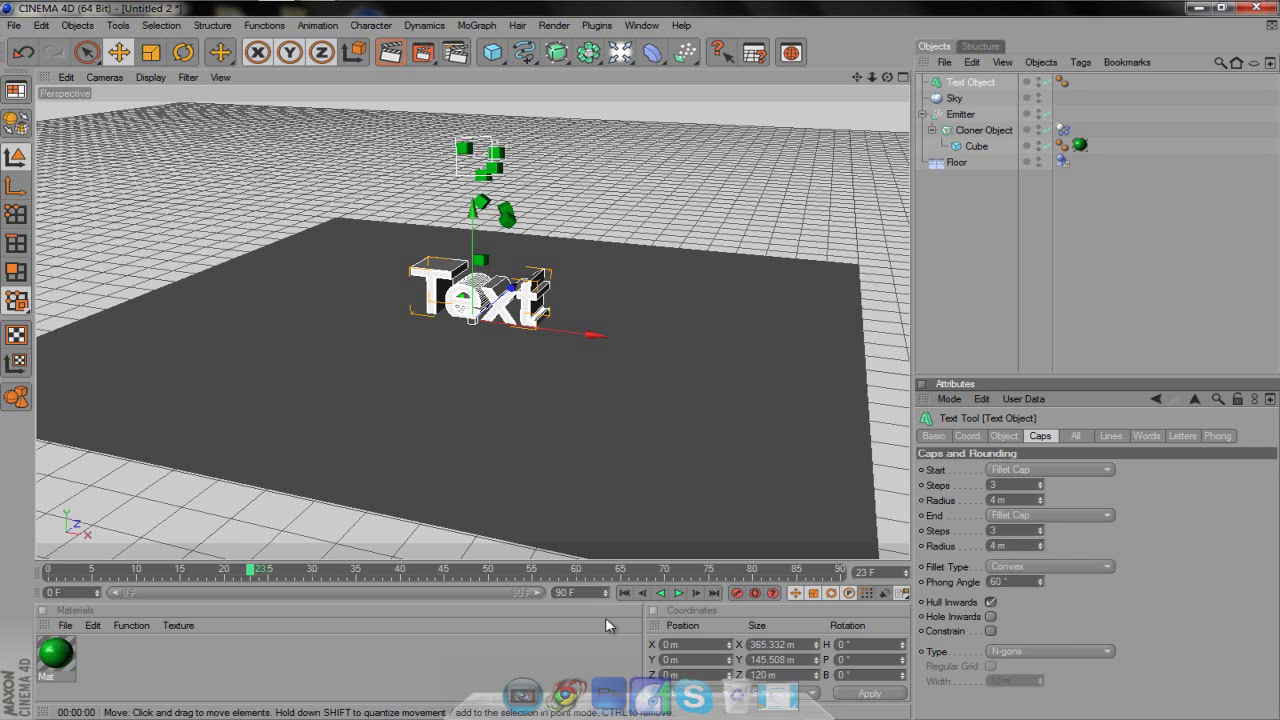
Apply the green material to the Text object
left_click_drag(62, 663, 506, 312)
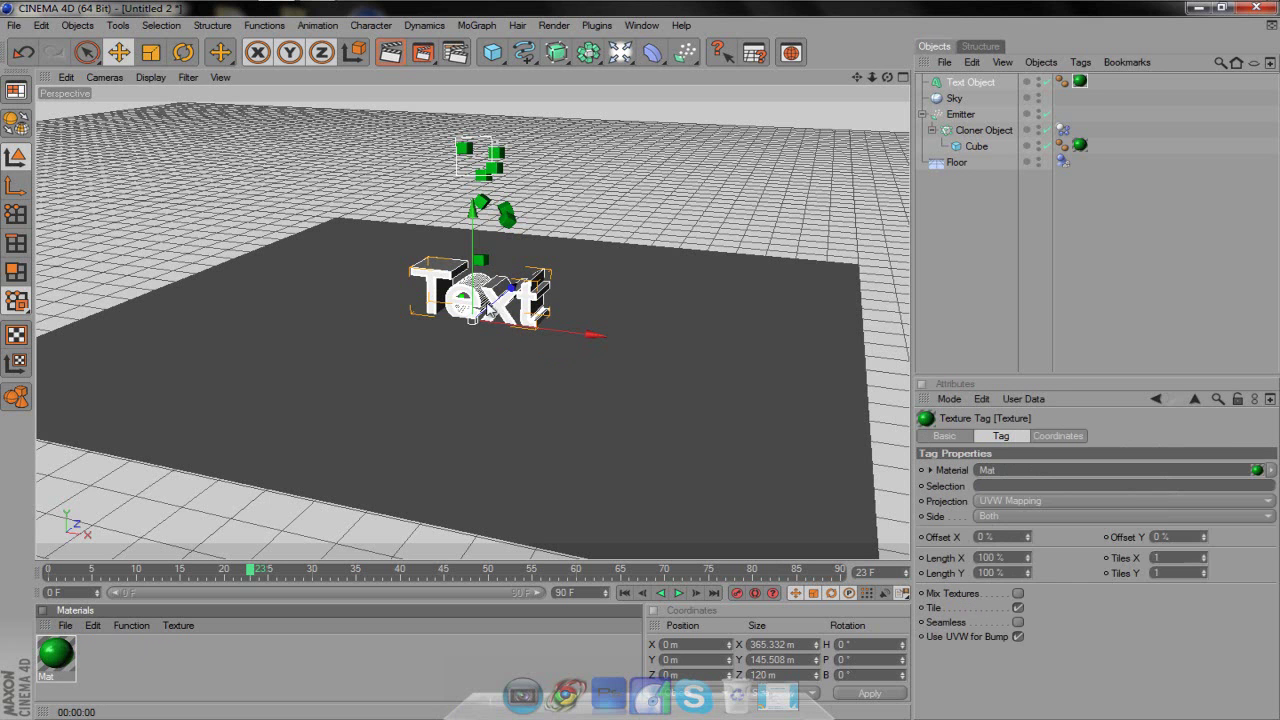
Create a new dark grey material with RGB 54, 54, 54 and apply it to the Text object
double_click(171, 657)
double_click(56, 655)
left_click(318, 251)
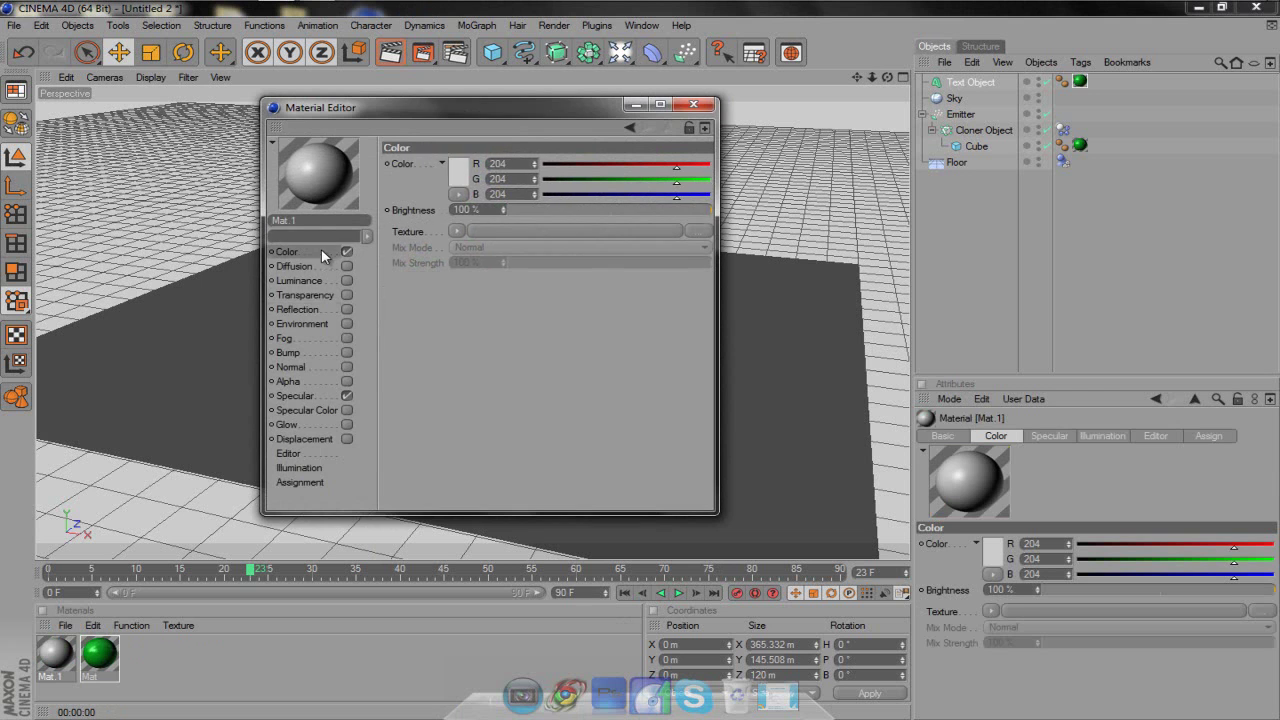
left_click(458, 178)
left_click(353, 190)
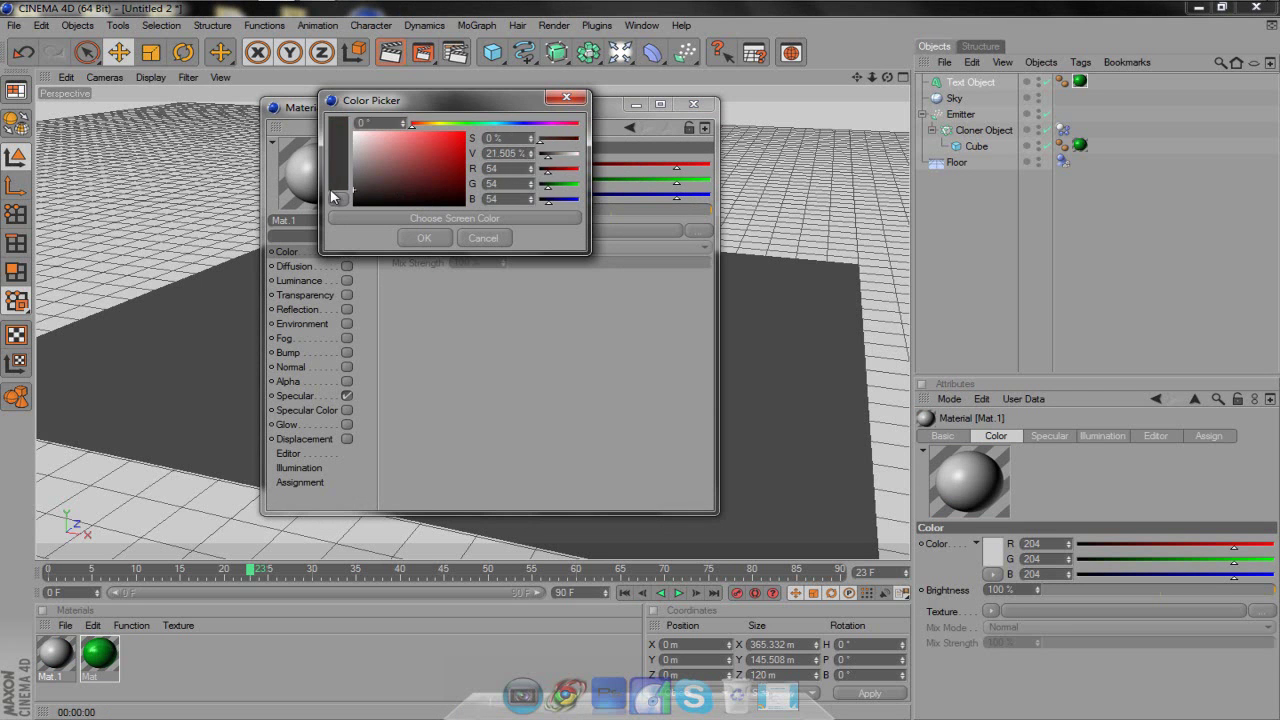
left_click(436, 235)
left_click(694, 104)
left_click_drag(519, 362, 500, 306)
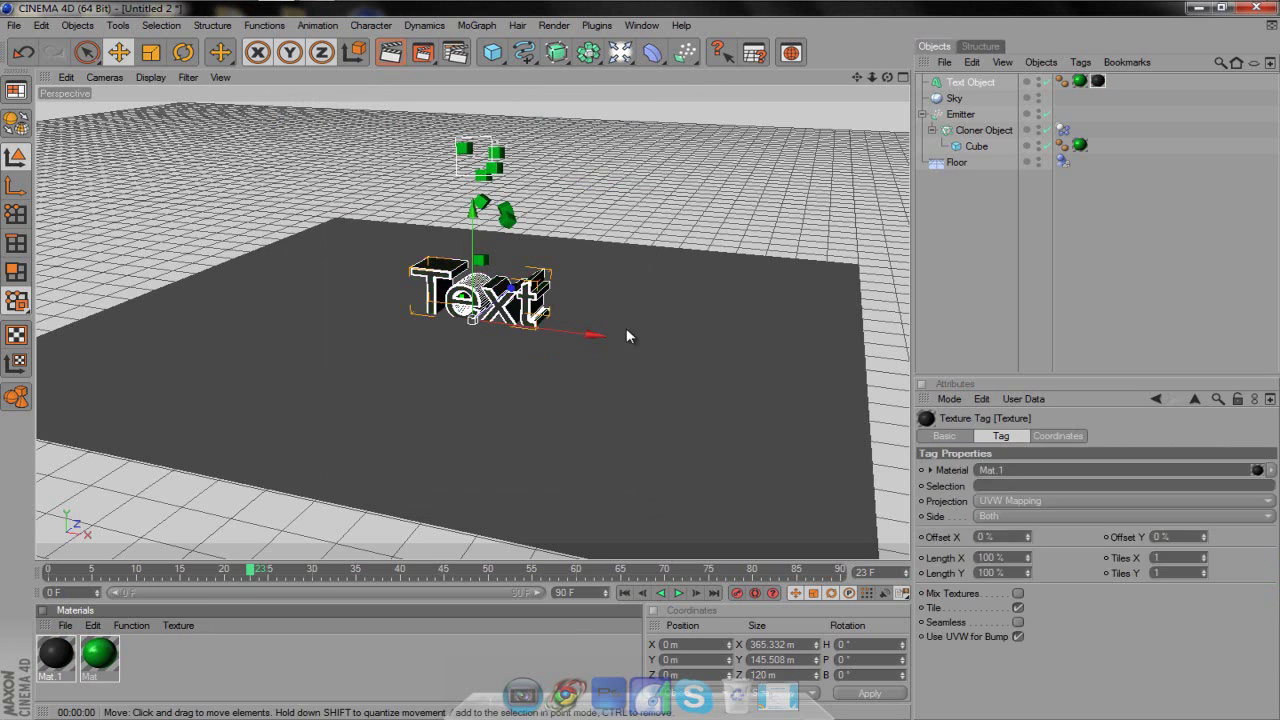
Limit the dark grey material on the Text object to selection C1 and render the view as a preview
left_click(1003, 485)
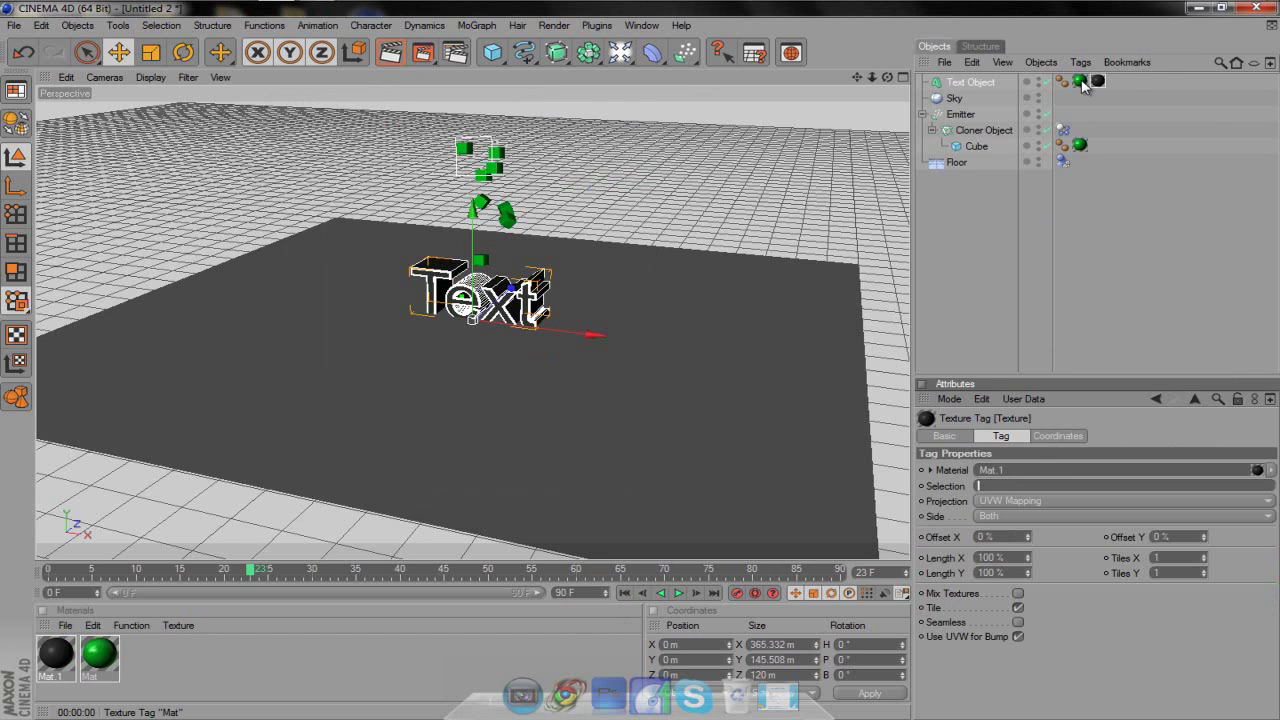
left_click(1080, 82)
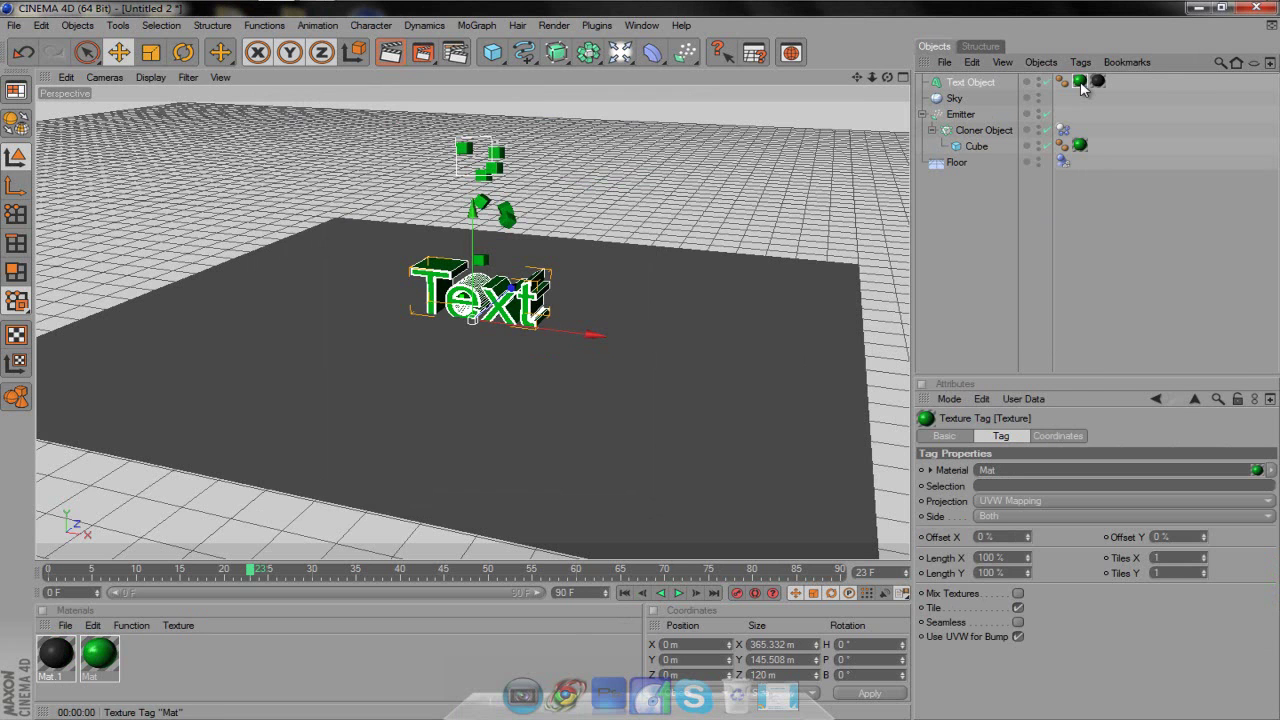
left_click(1098, 81)
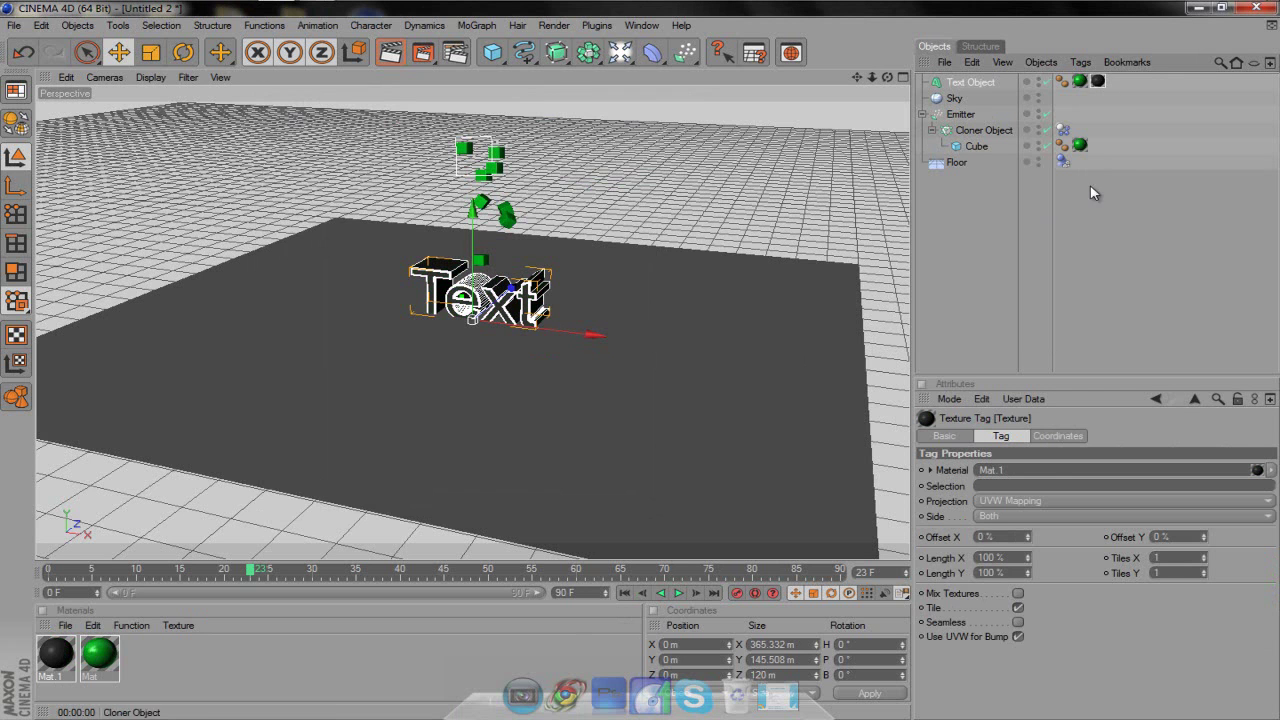
left_click(1042, 485)
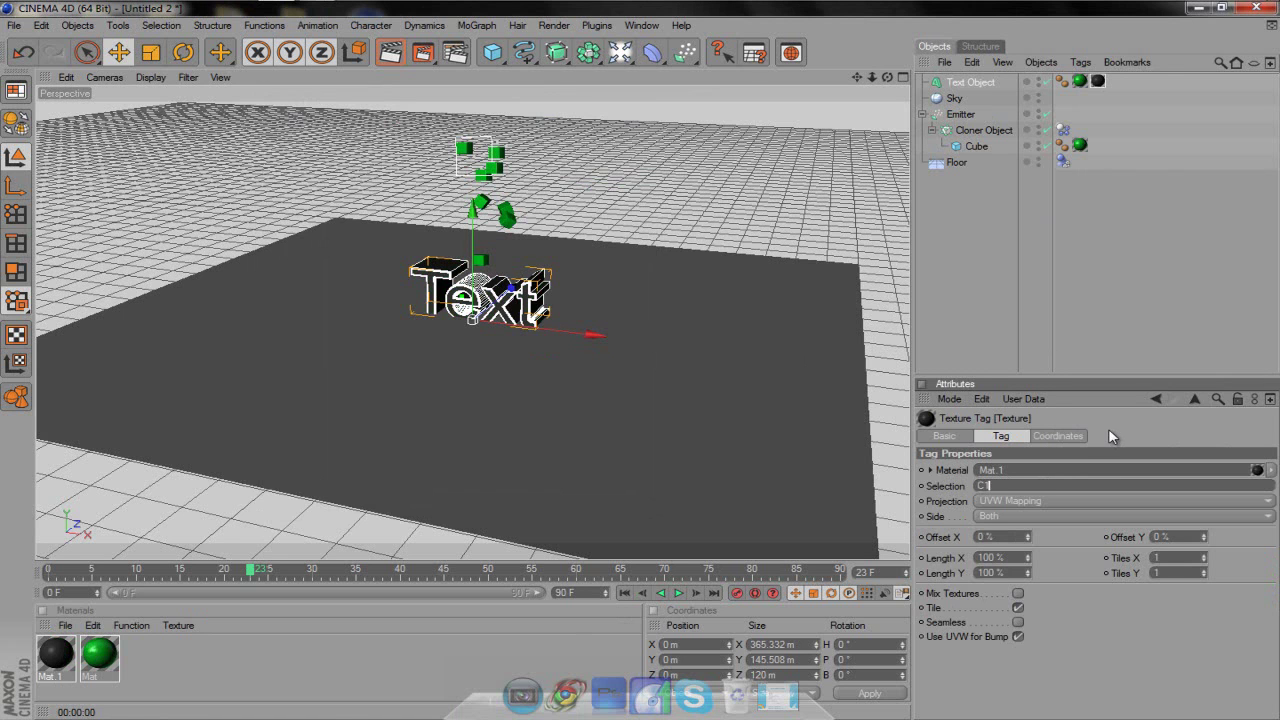
key("Return")
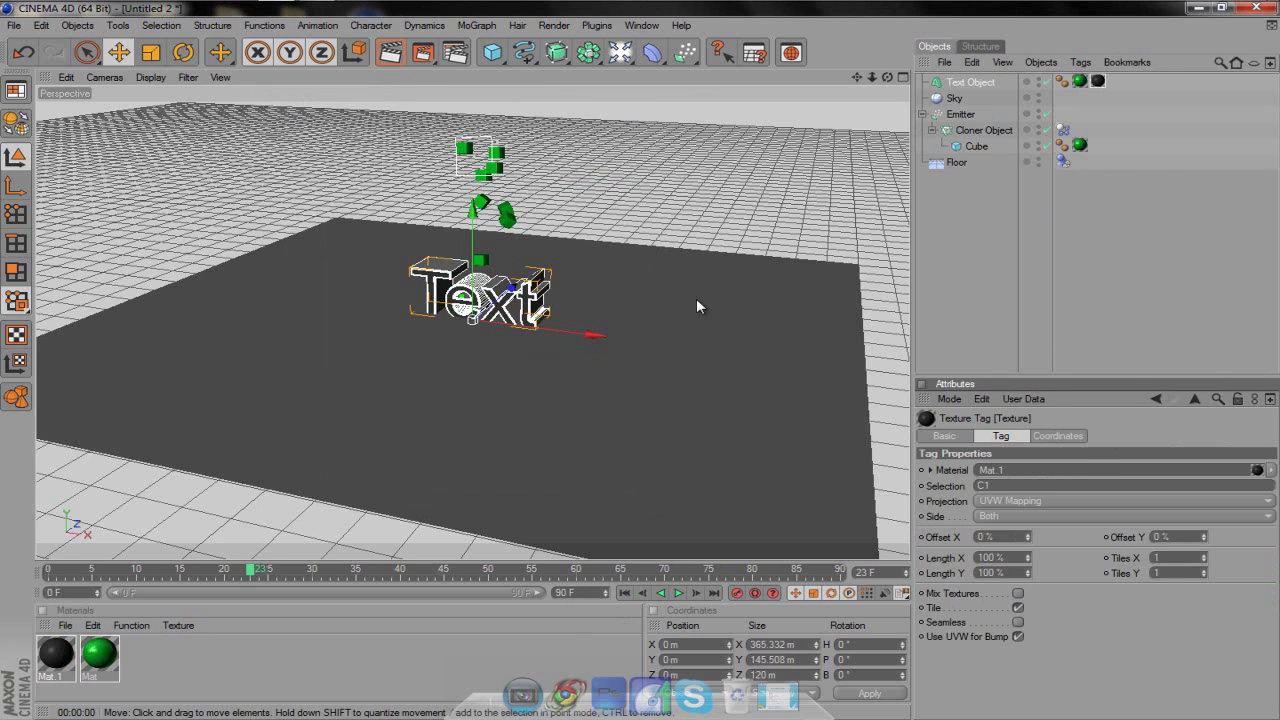
left_click(390, 52)
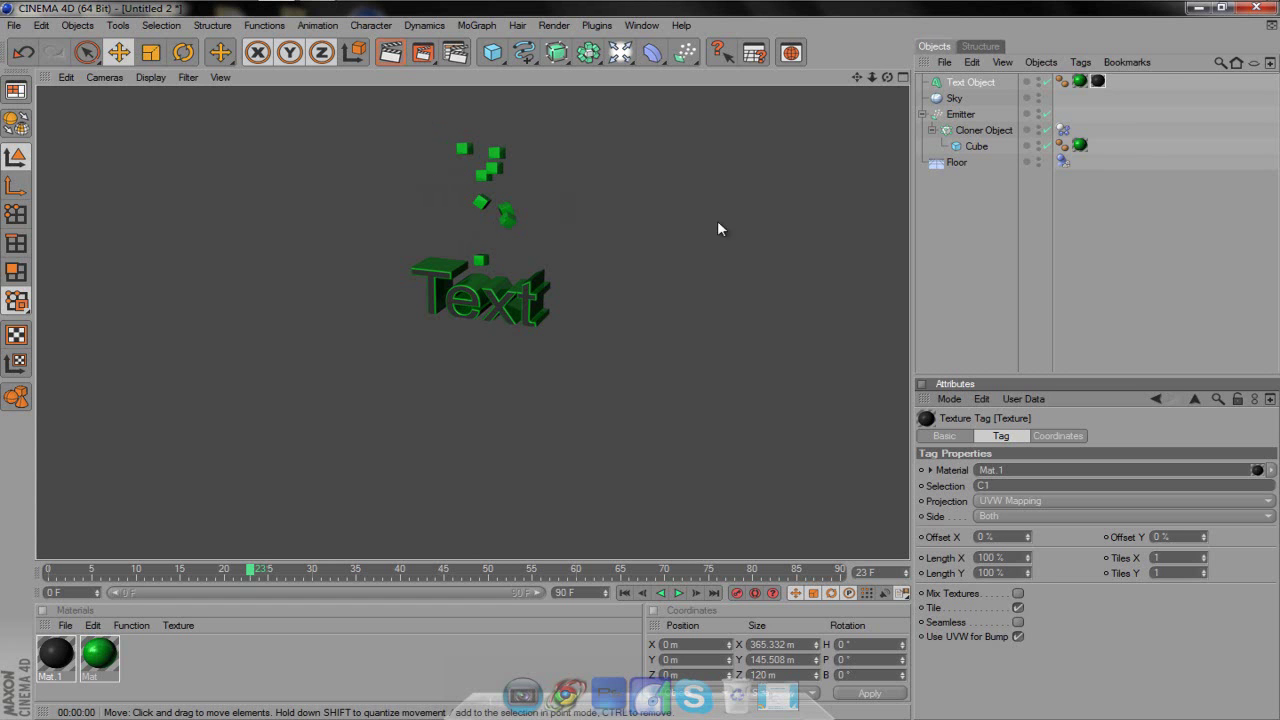
Raise the Text object with a Rigid Body tag to about 396 m on Y and play the animation
left_click(968, 82)
left_click_drag(474, 240, 474, 218)
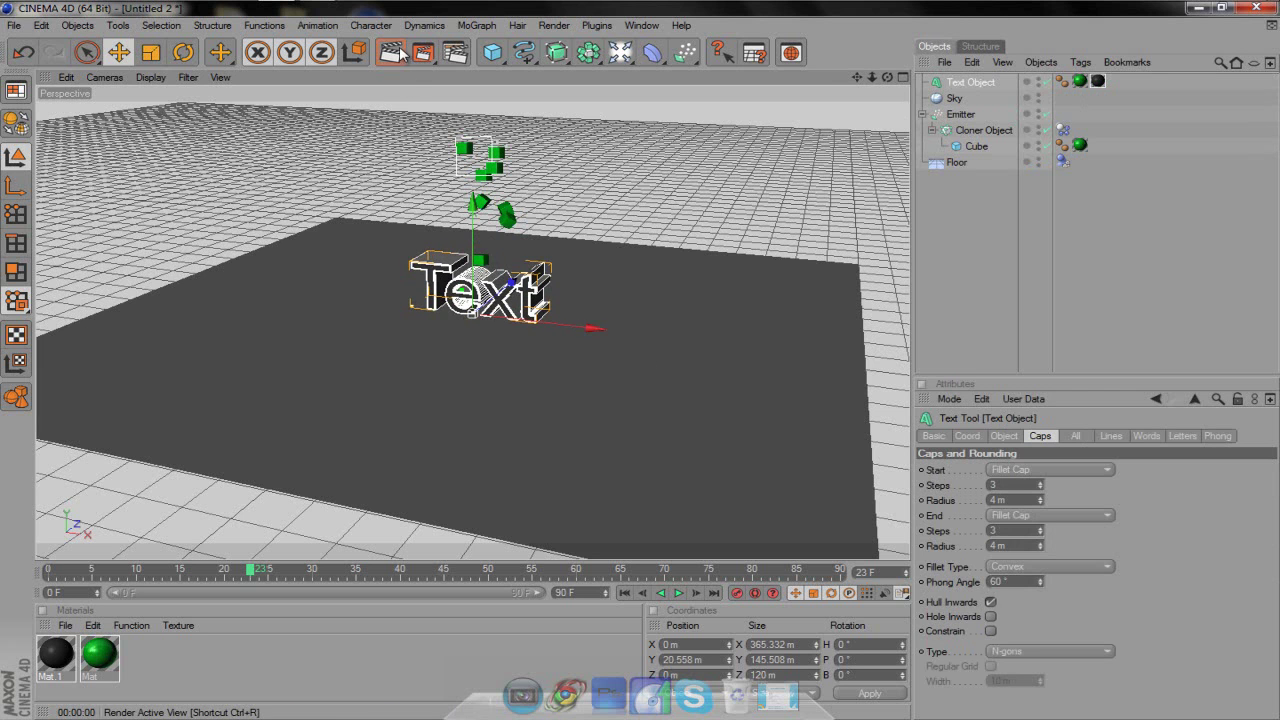
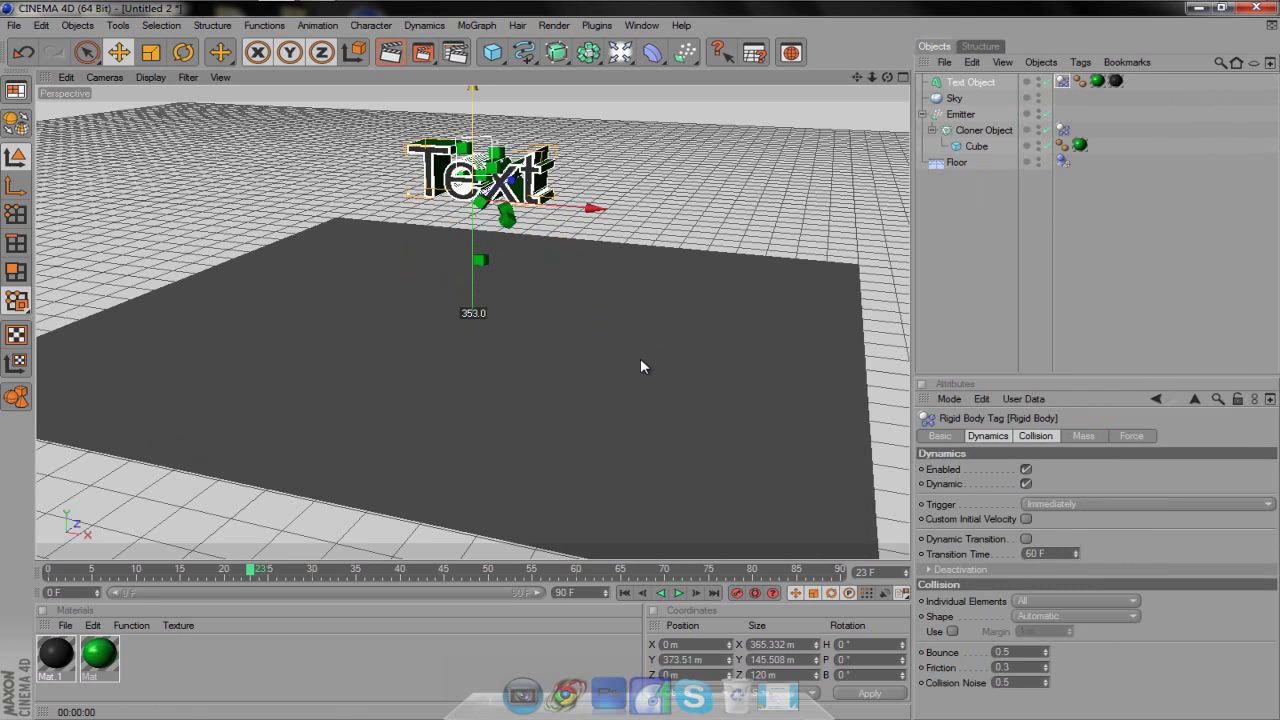
left_click(679, 593)
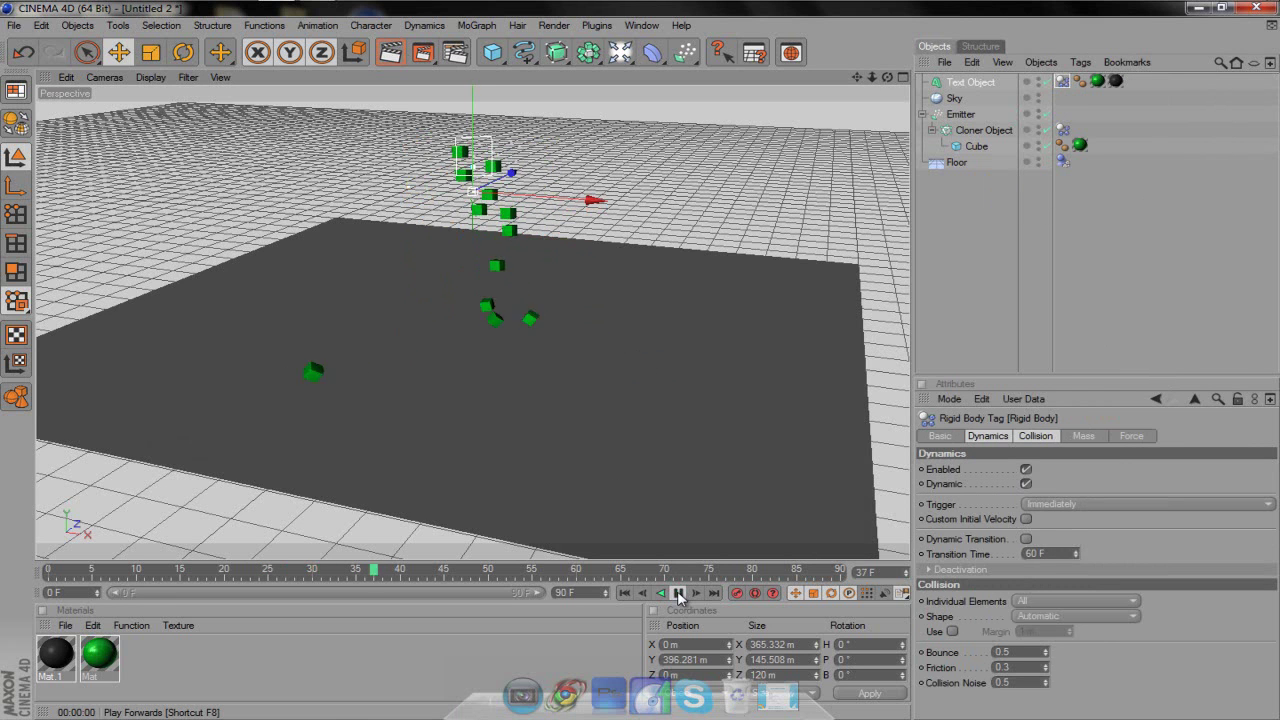
Raise the Text object above the emitter to about 604 m on Y
left_click(976, 82)
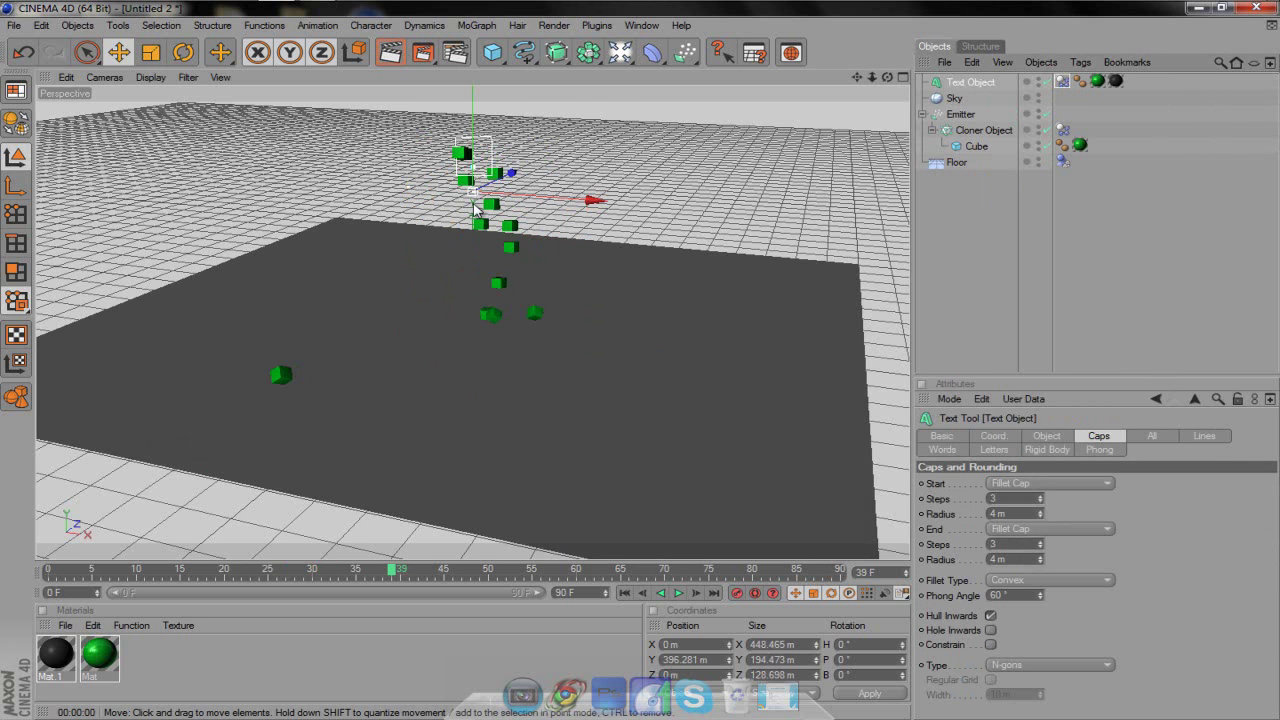
left_click_drag(473, 150, 473, 108)
left_click_drag(640, 366, 483, 146)
key("ctrl+z")
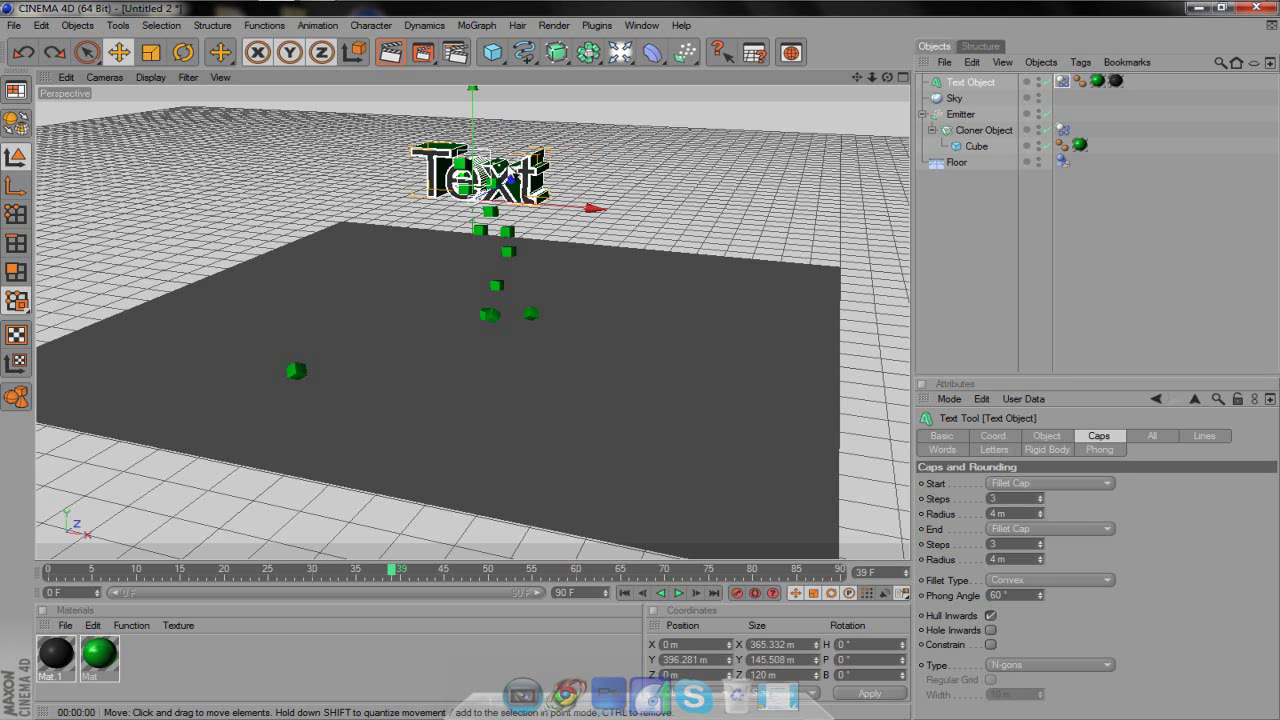
left_click_drag(640, 363, 566, 297)
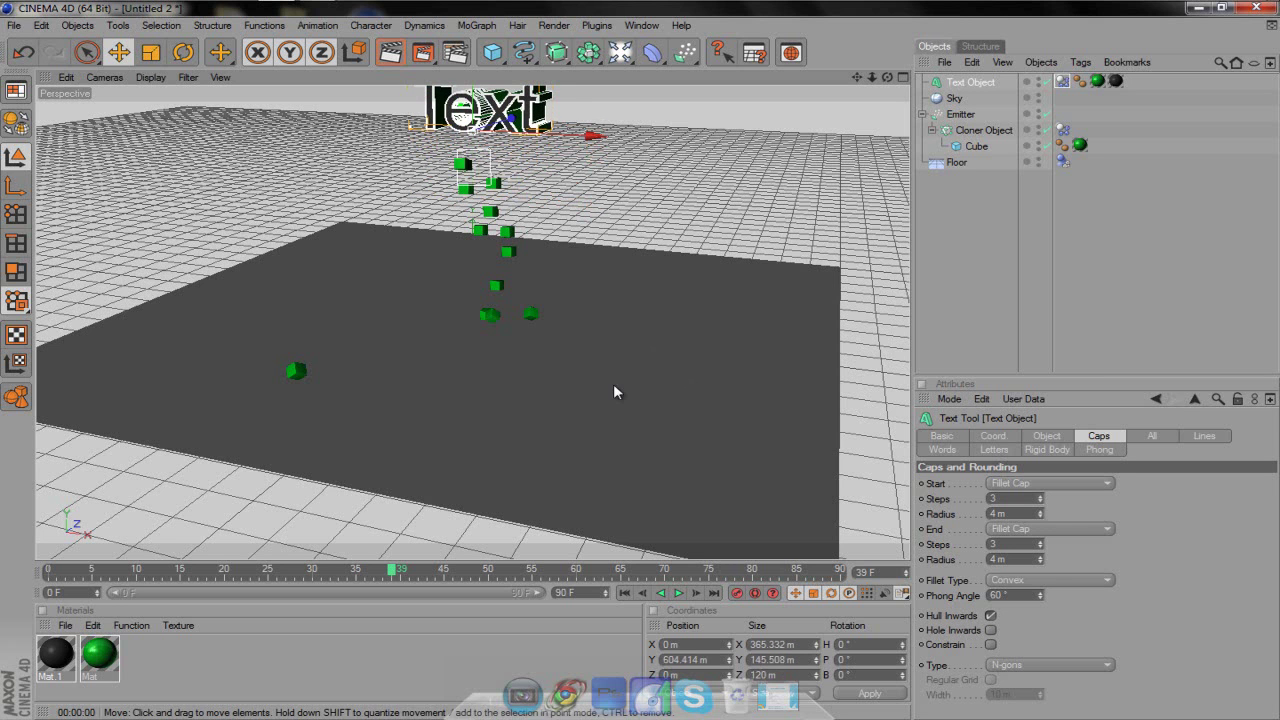
Play the simulation from frame 0 to check how the text falls, and return to frame 0
left_click_drag(396, 571, 0, 570)
left_click(679, 593)
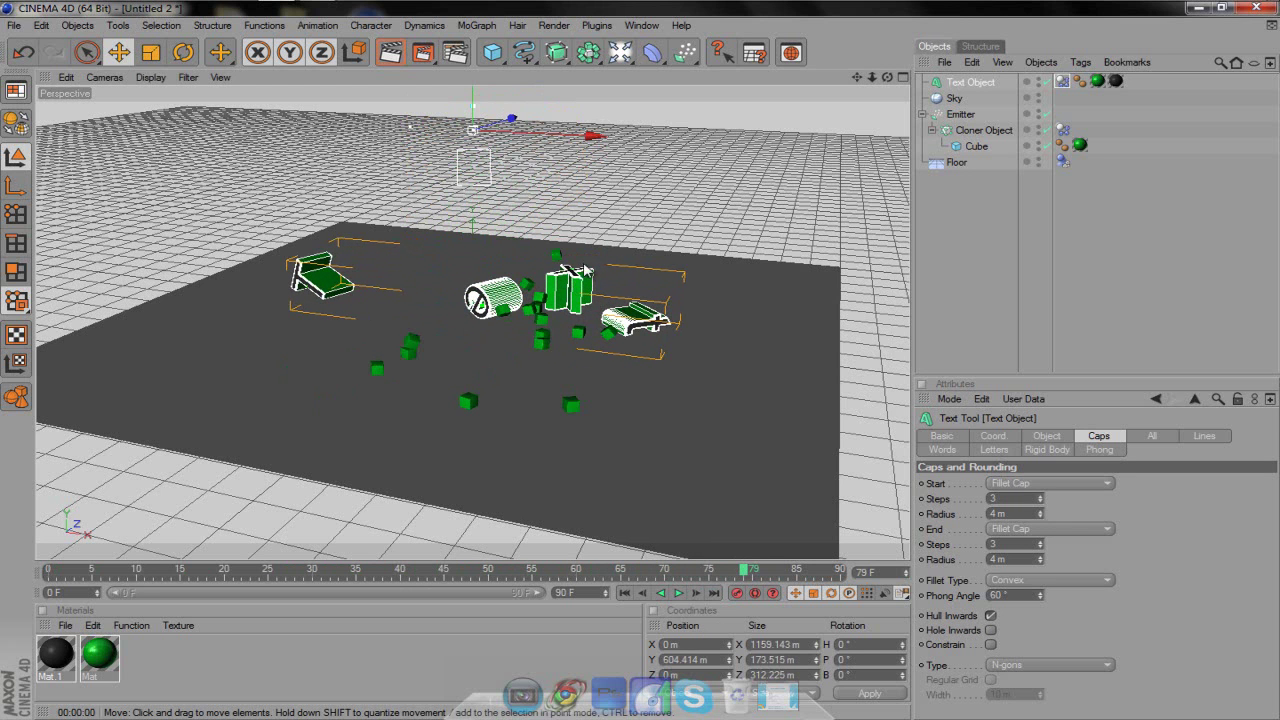
mouse_move(745, 576)
left_mouse_down()
mouse_move(202, 552)
mouse_move(47, 572)
left_mouse_up()
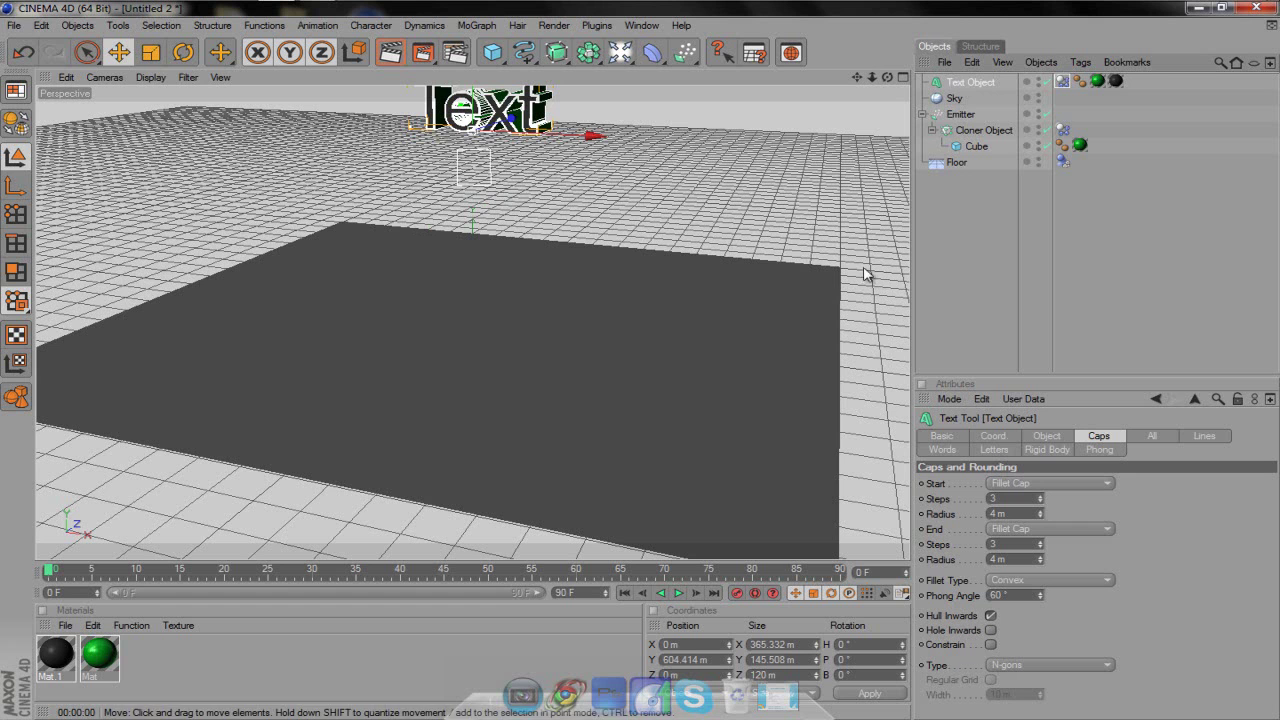
left_click(1020, 485)
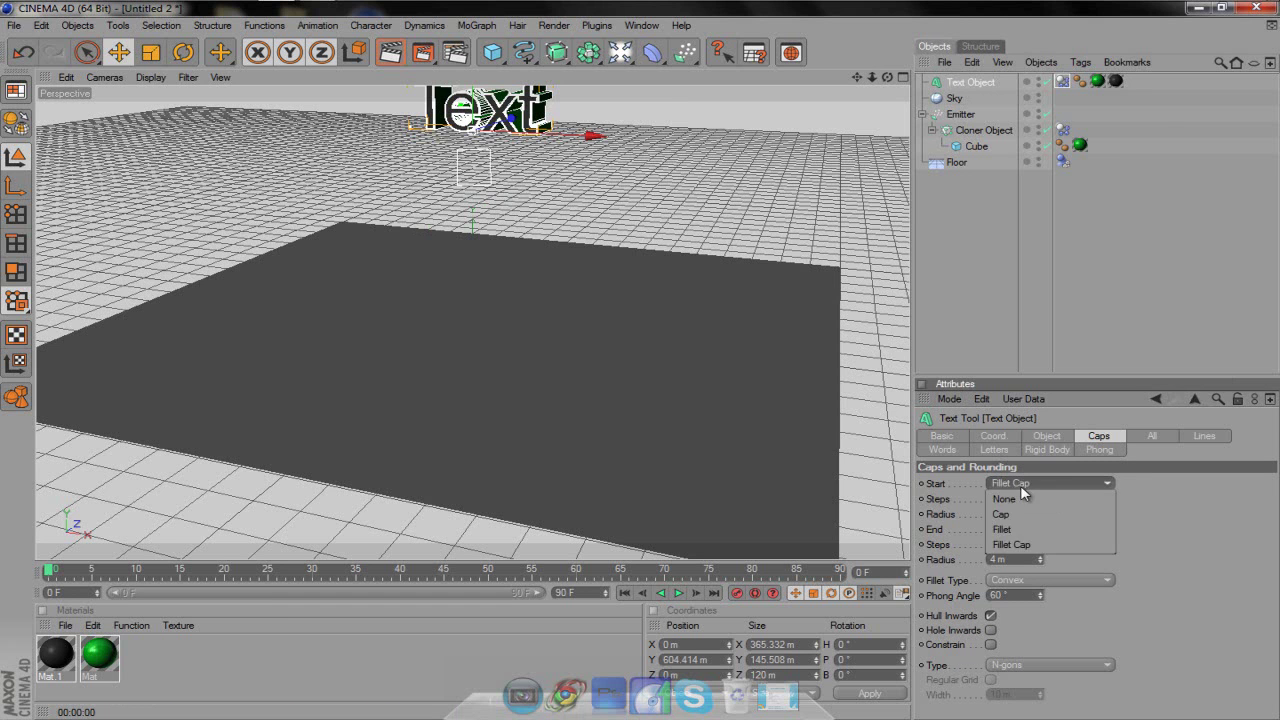
left_click(1038, 451)
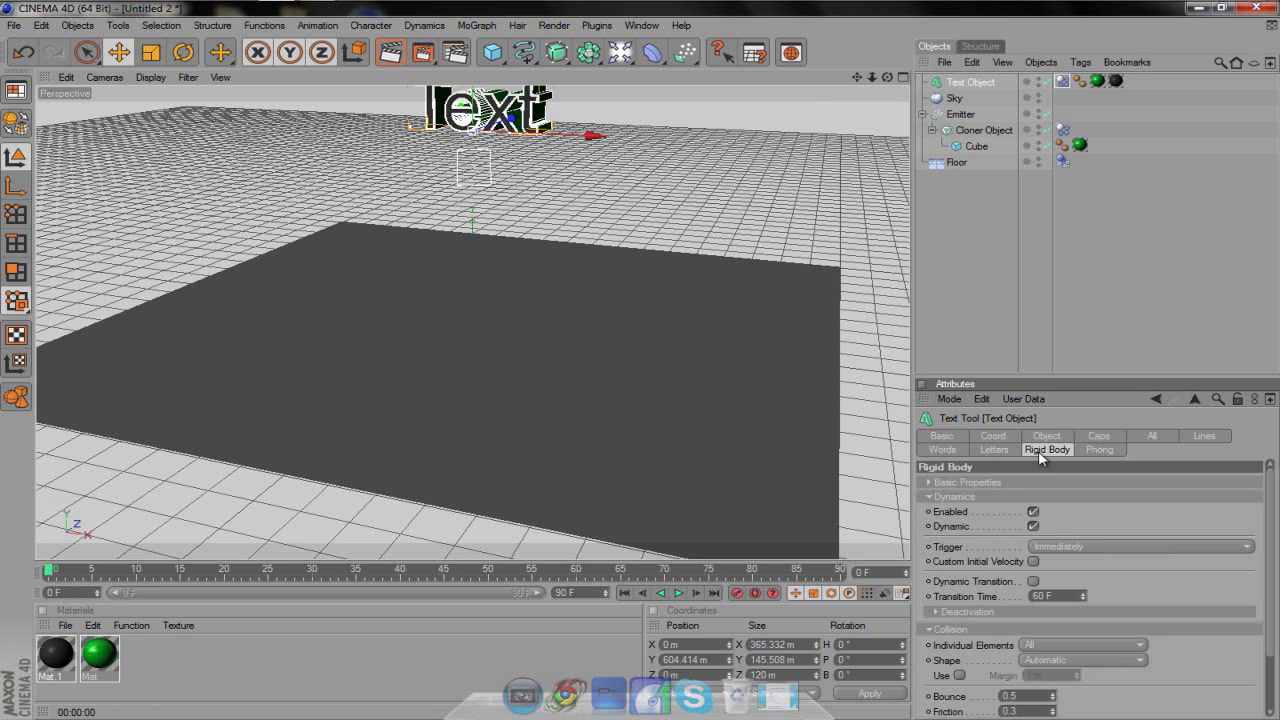
left_click(1097, 437)
left_click(1043, 437)
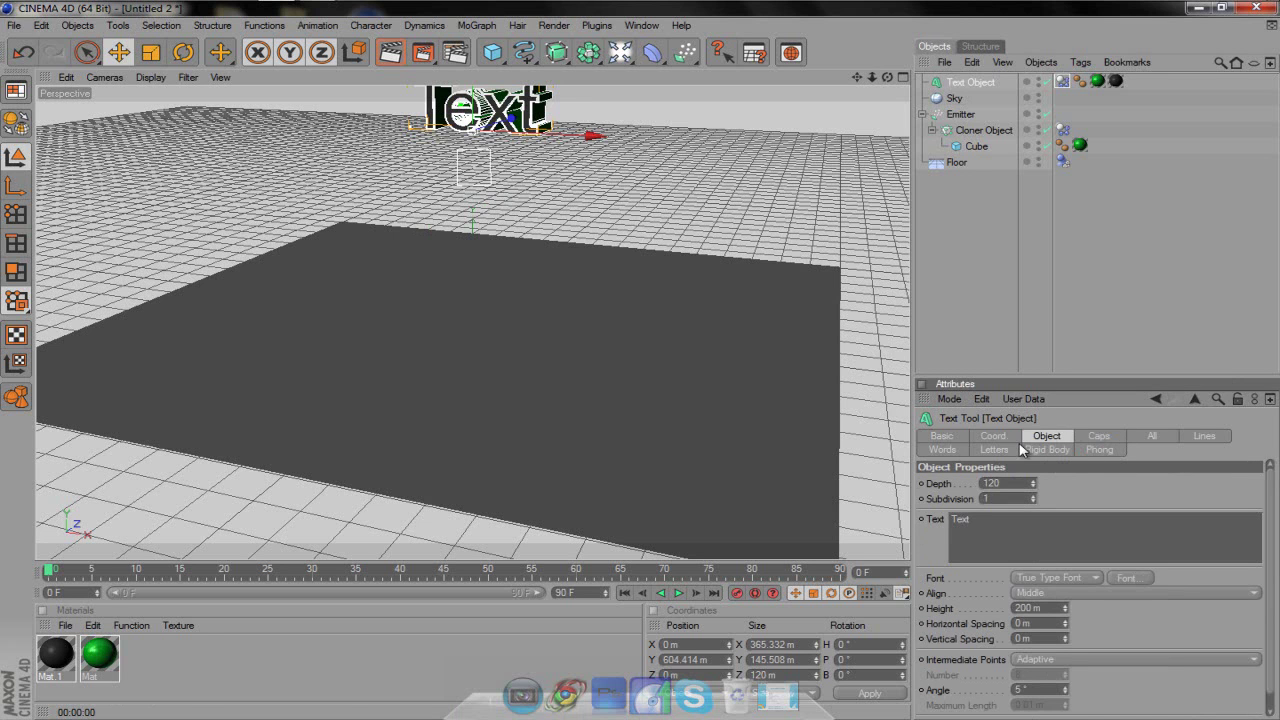
Add a second MoGraph Text object reading TEXTIO and set its depth to 120
left_click(476, 25)
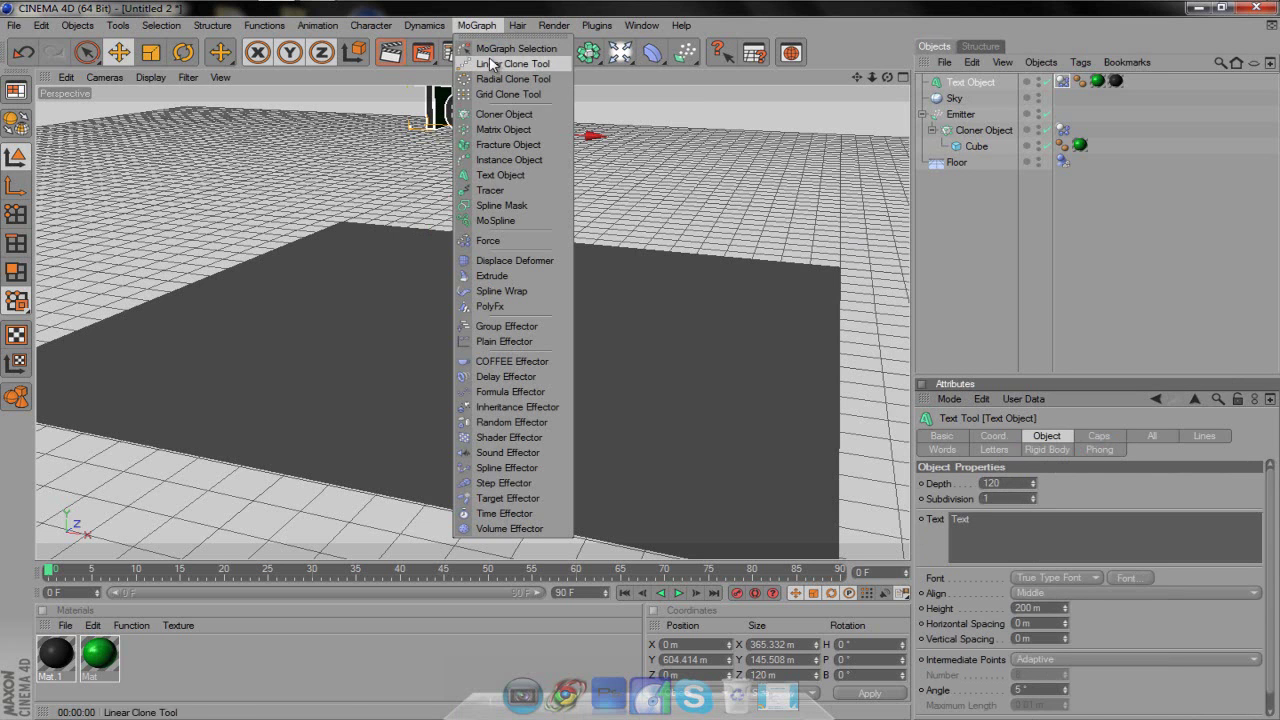
left_click(472, 190)
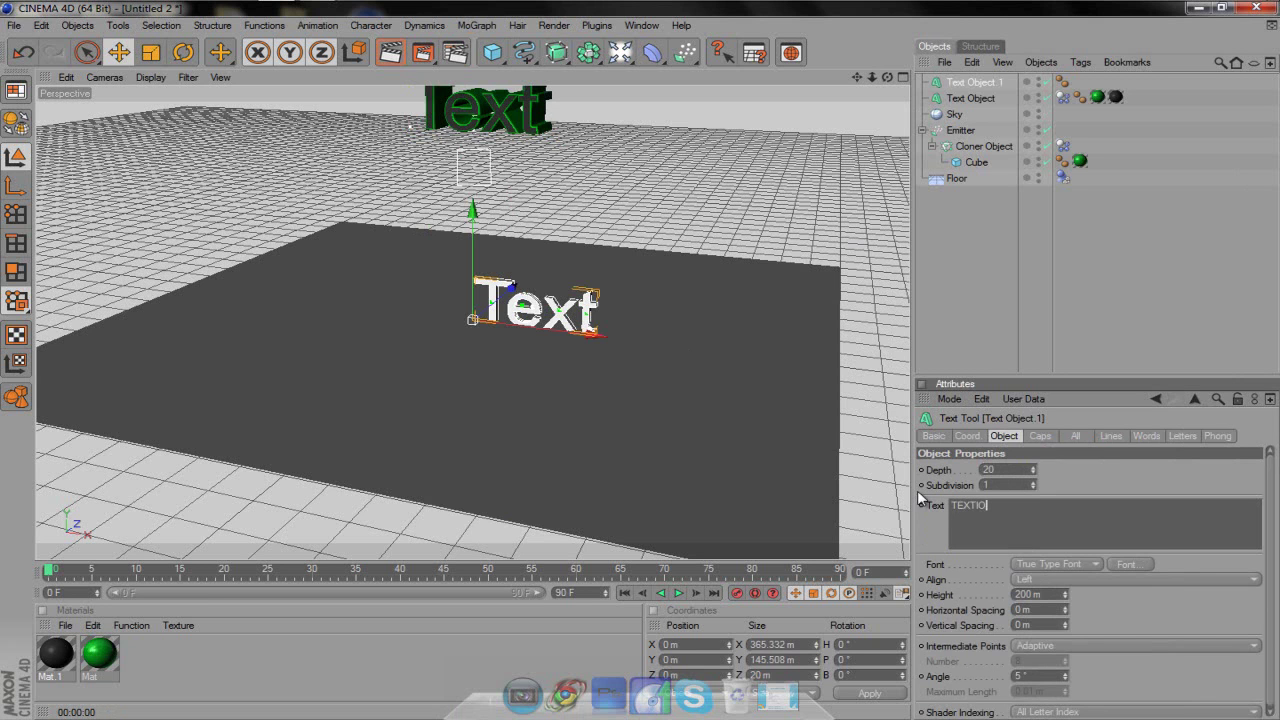
left_click(985, 469)
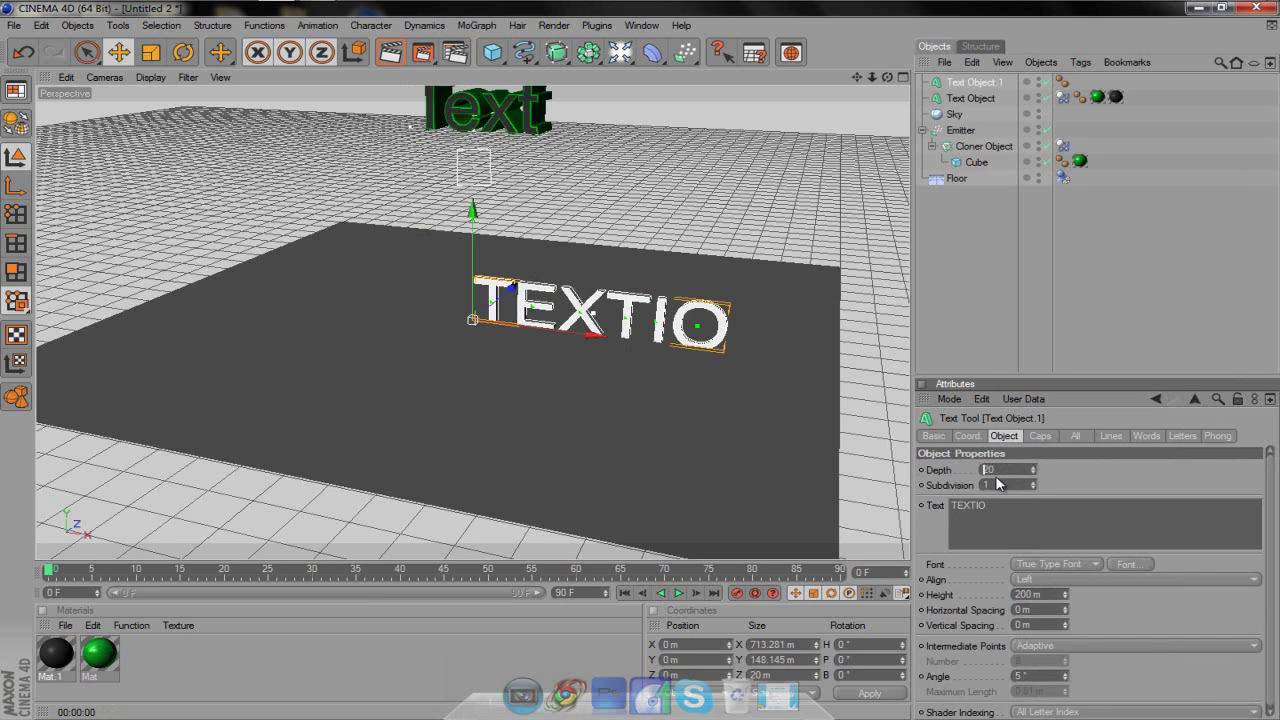
type("1")
Change the TEXTIO text's font to a bold condensed typeface and set its alignment to Middle
left_click(1128, 564)
left_click(70, 200)
left_click(277, 450)
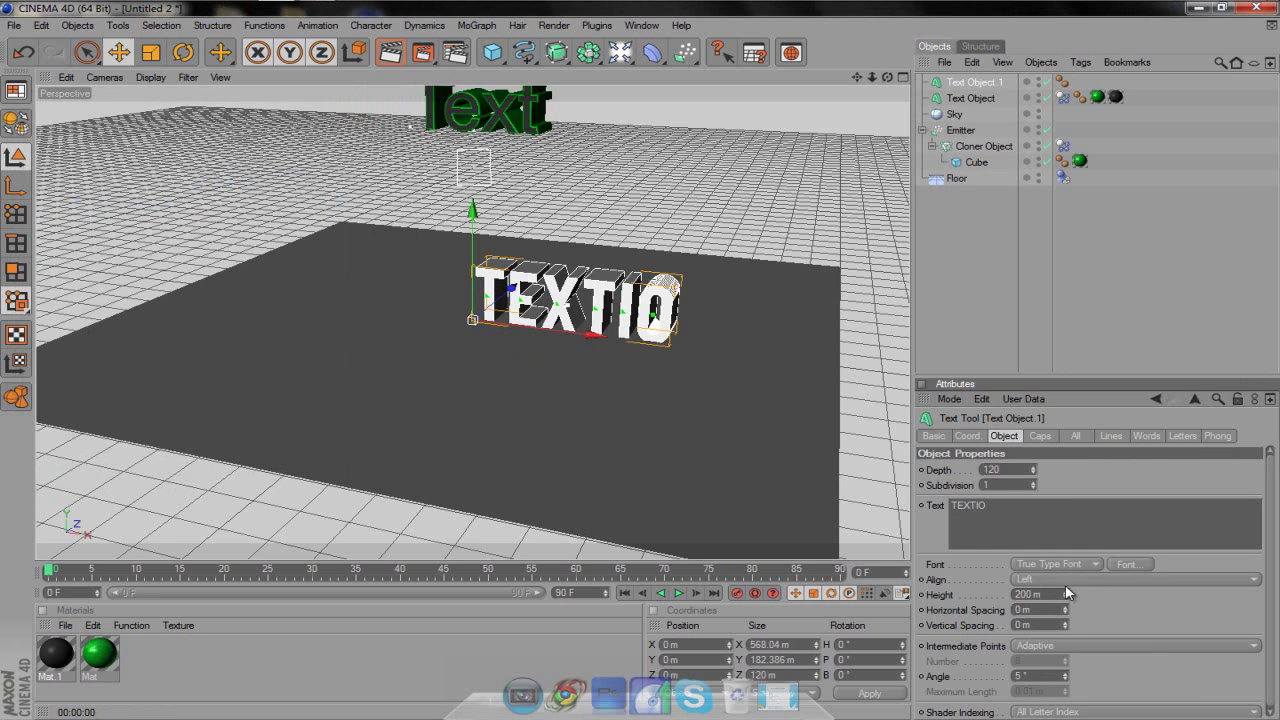
left_click(1065, 580)
left_click(1062, 602)
Give the TEXTIO text Fillet Caps at start and end with 3 steps each, and a 4 m start radius
left_click(1039, 437)
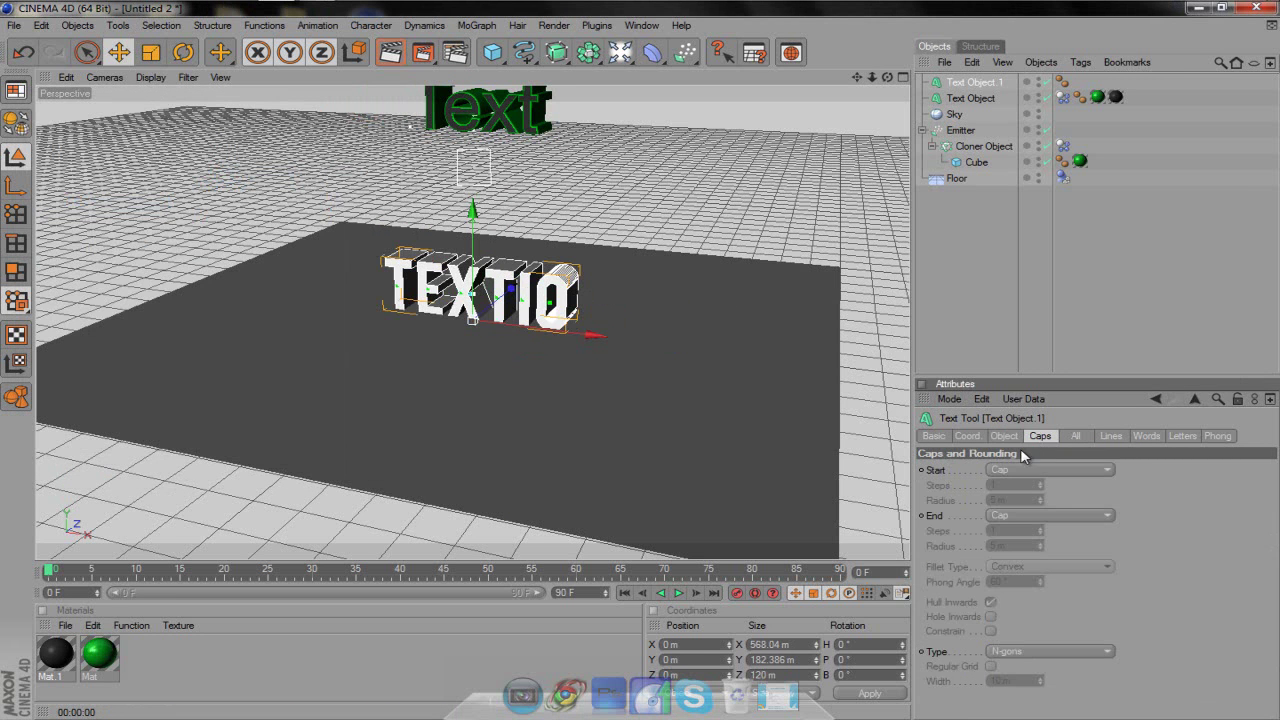
left_click(1031, 470)
left_click(1031, 517)
left_click(1031, 515)
left_click(1040, 572)
left_click(1020, 484)
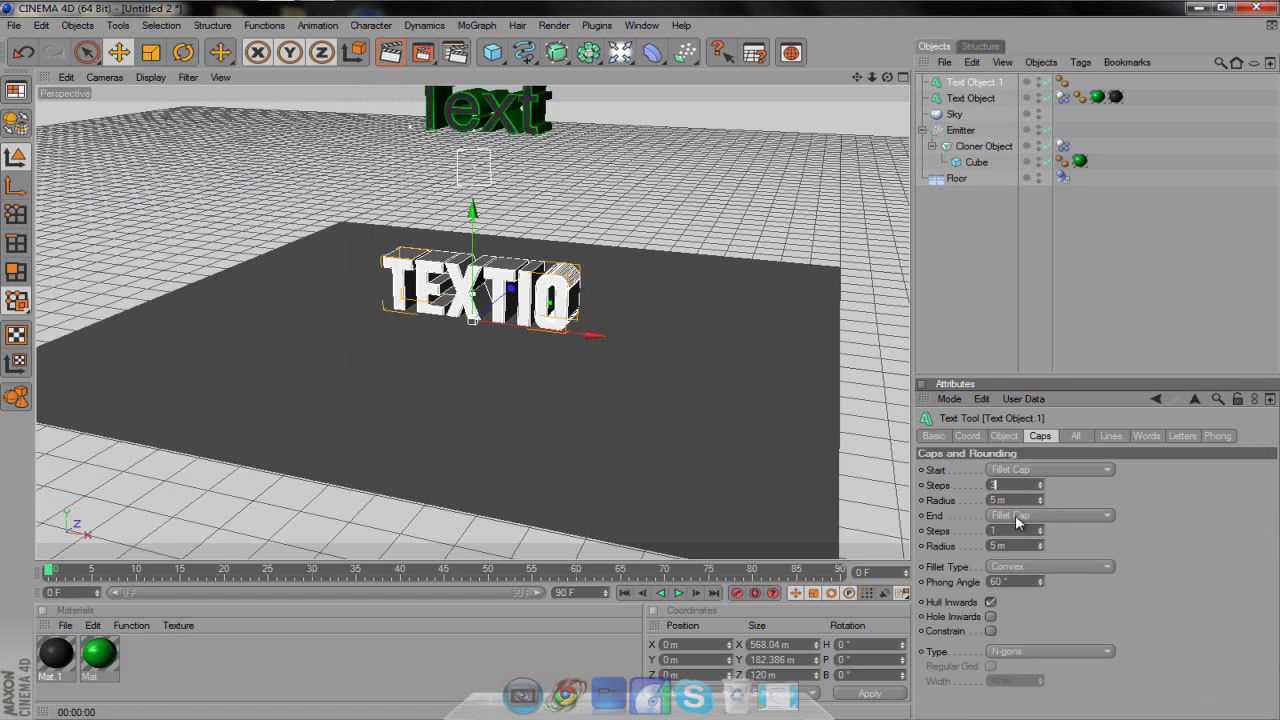
type("4")
left_click(1018, 532)
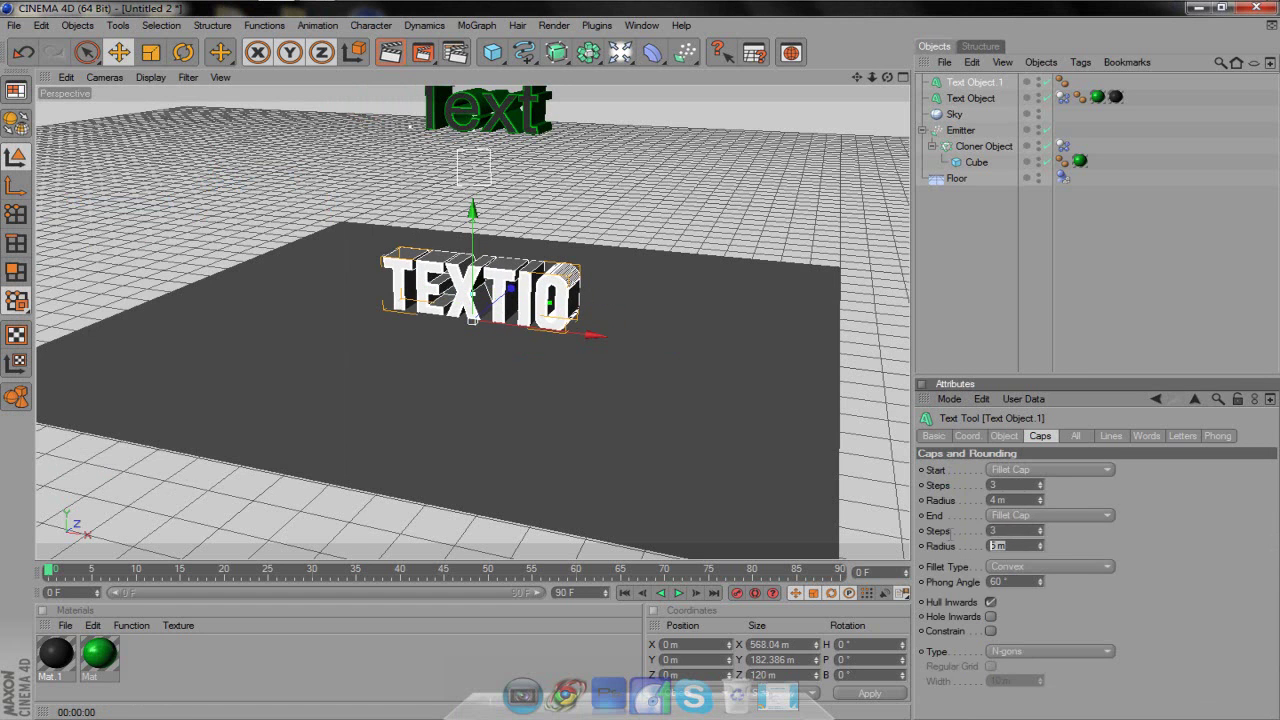
Apply the green and dark grey materials to the TEXTIO text, limiting the dark one to selection C1, and preview-render the view
left_click_drag(104, 652, 522, 318)
left_click(990, 485)
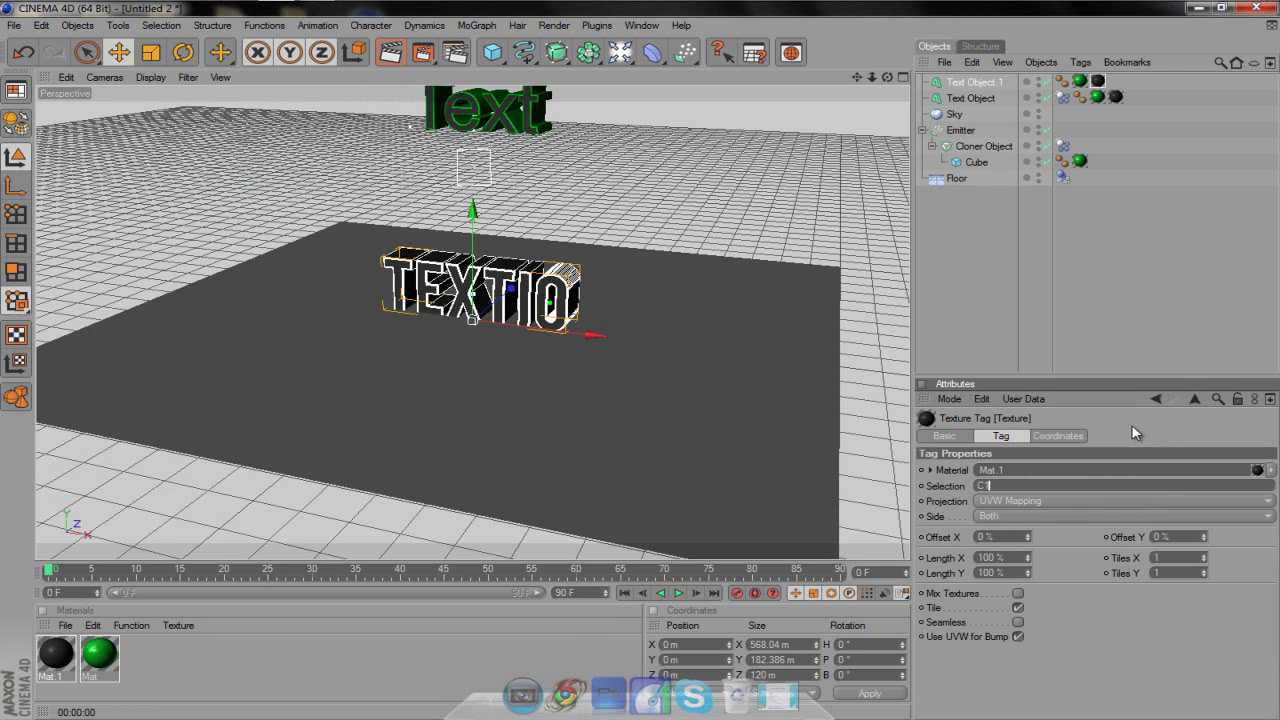
type("C1")
key("Return")
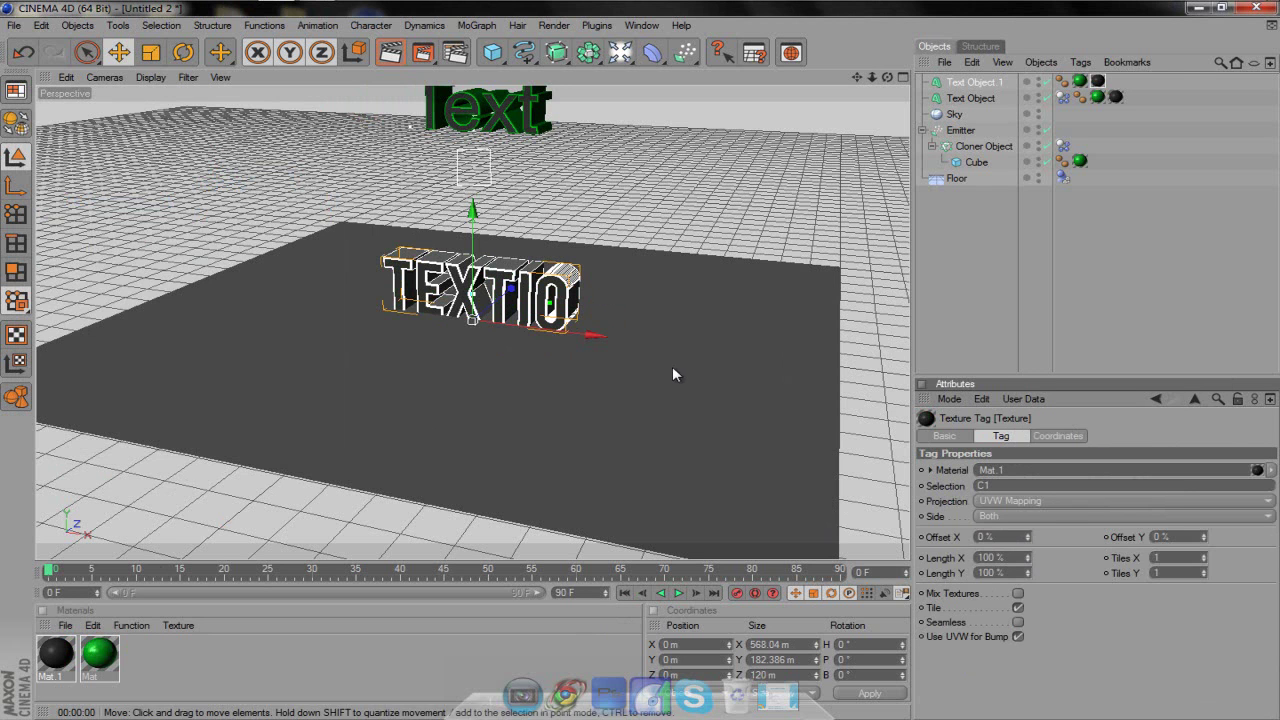
left_click(390, 58)
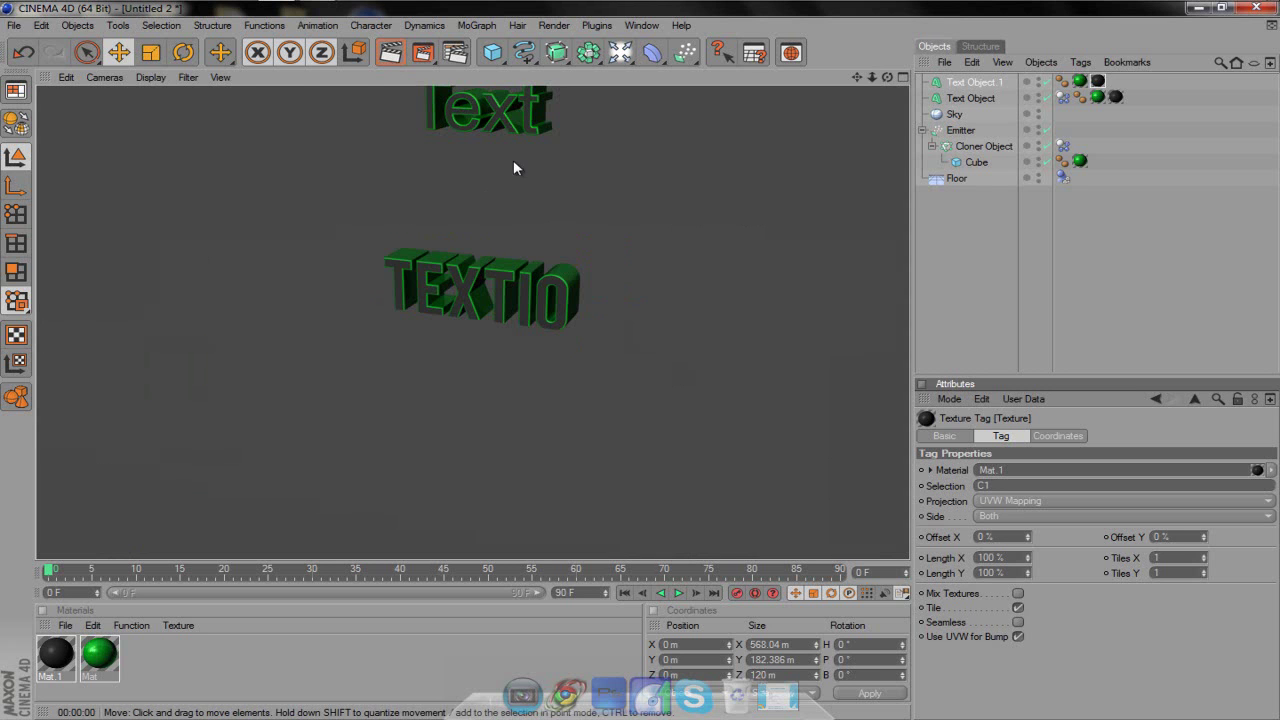
left_click(510, 256)
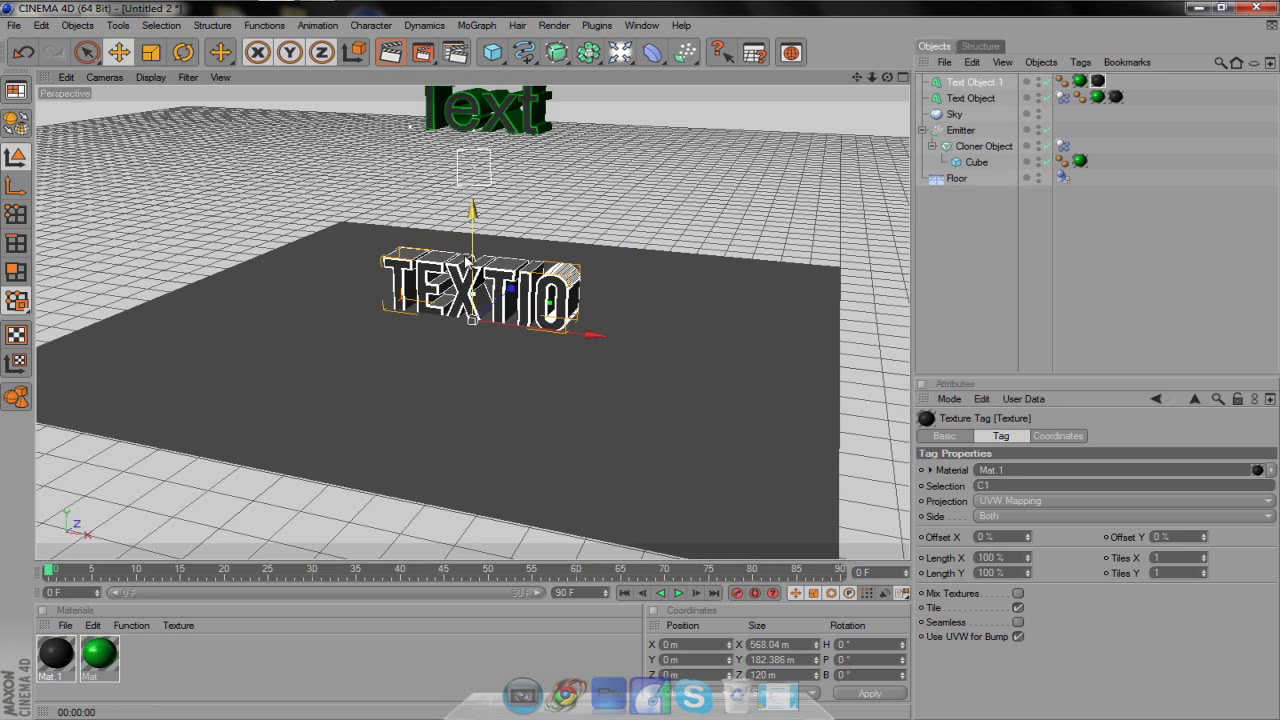
Raise the TEXTIO text to about 24 m on Y, play the simulation and return to frame 0
left_click_drag(640, 358, 640, 340)
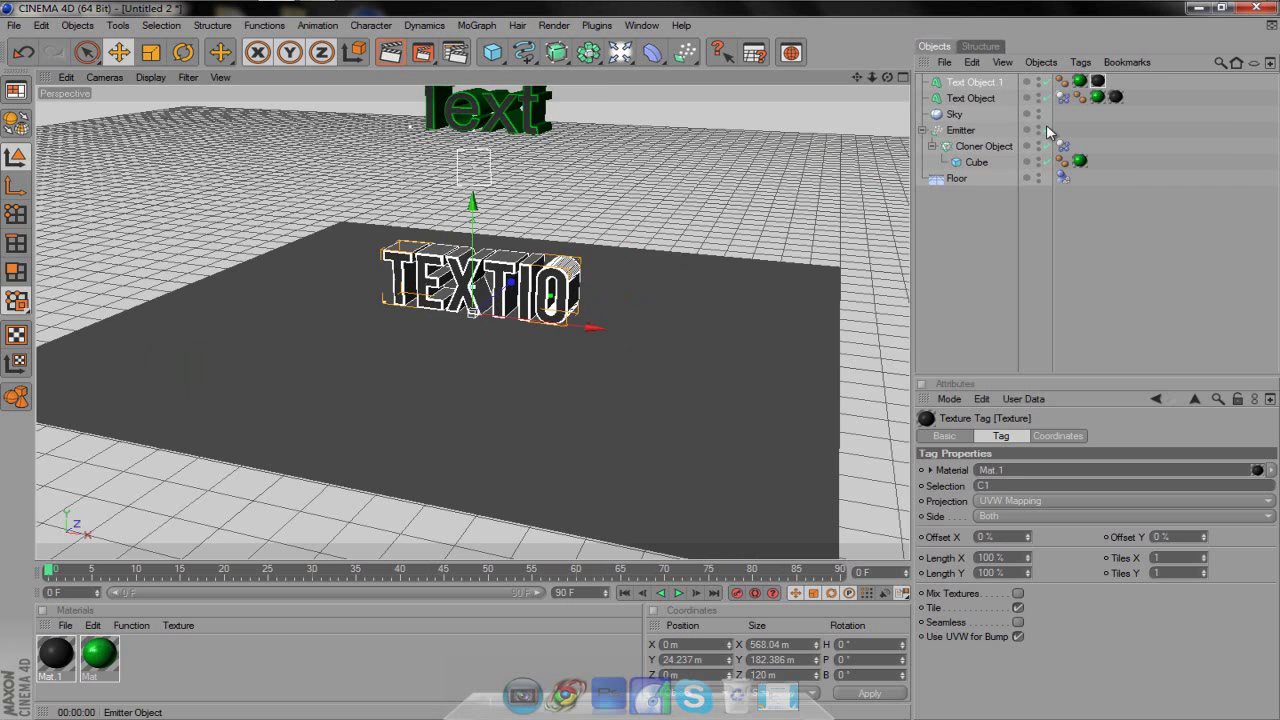
left_click(678, 593)
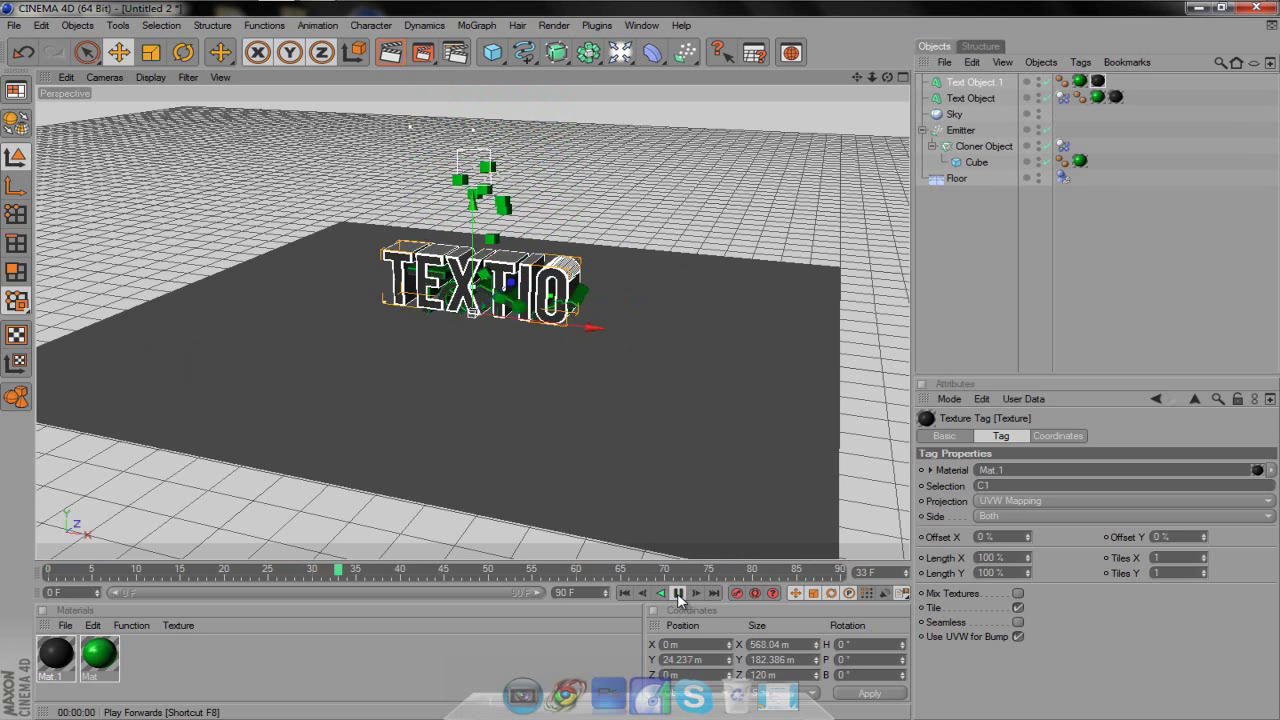
left_click_drag(365, 577, 30, 578)
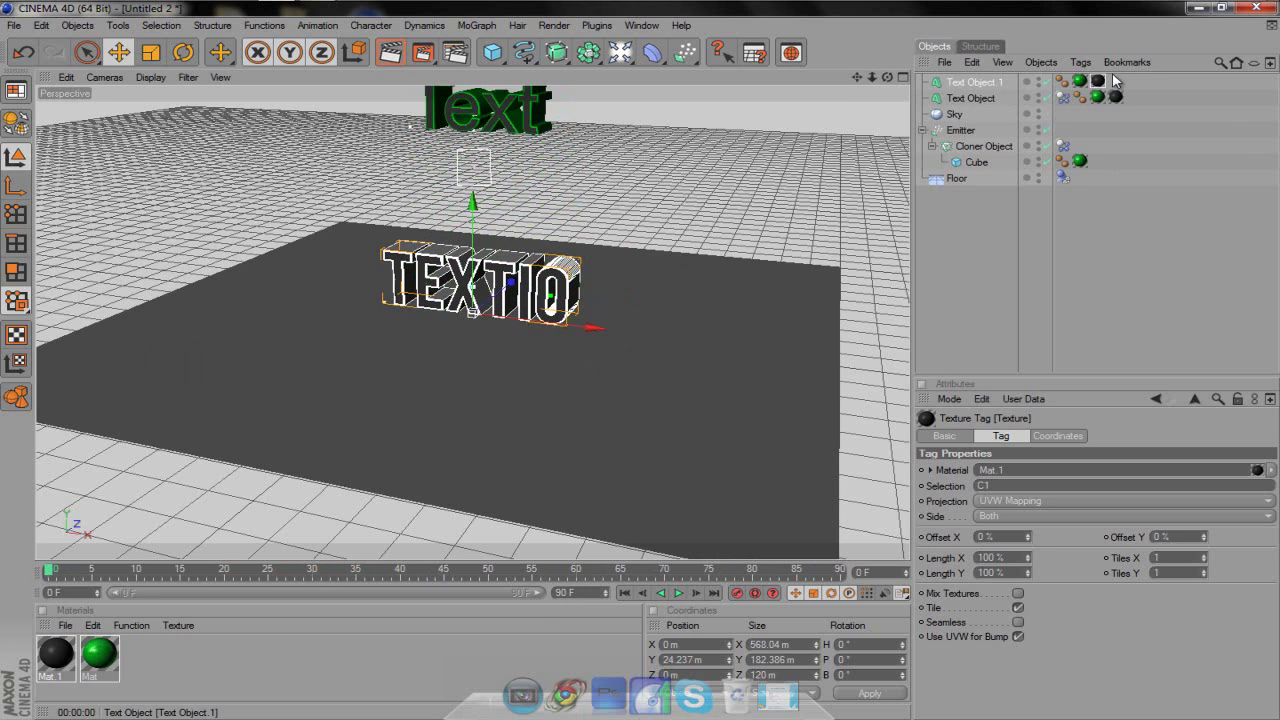
Add a MoGraph Rigid Body tag to the TEXTIO text, play the simulation and return to frame 0
left_click(1080, 62)
mouse_move(1120, 176)
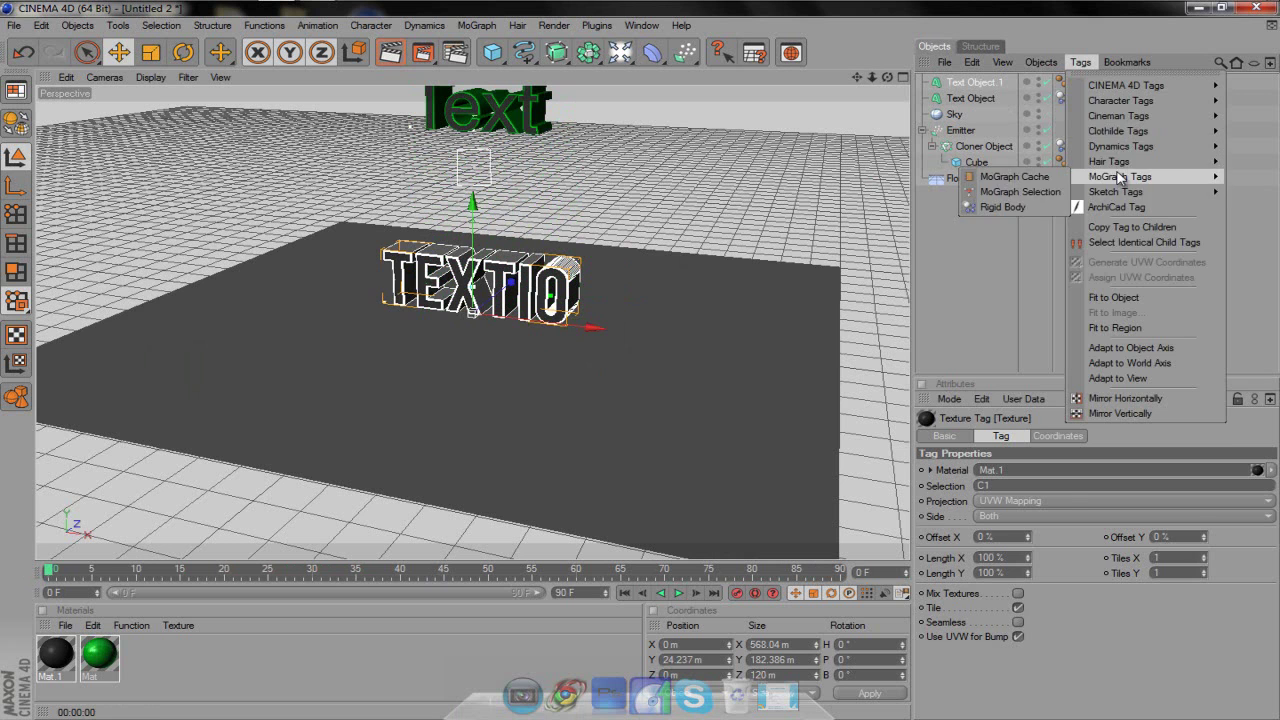
left_click(1005, 207)
left_click(679, 593)
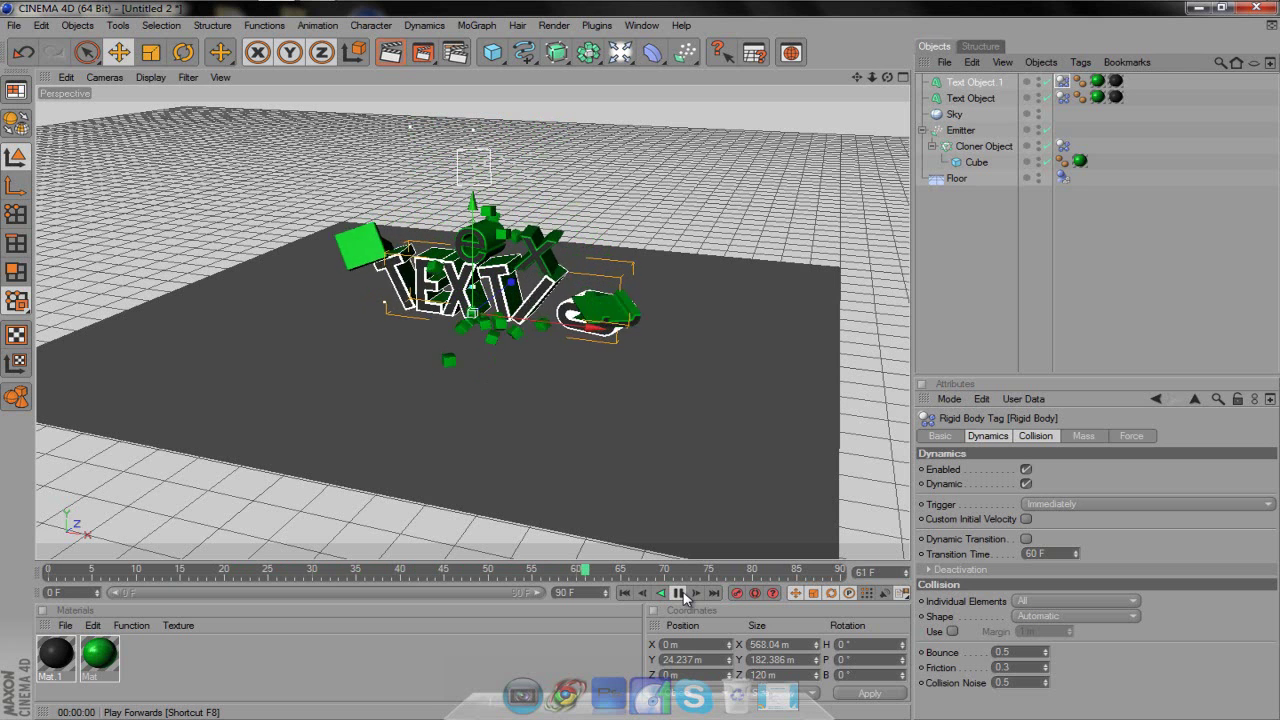
left_click(679, 593)
left_click_drag(783, 584, 47, 575)
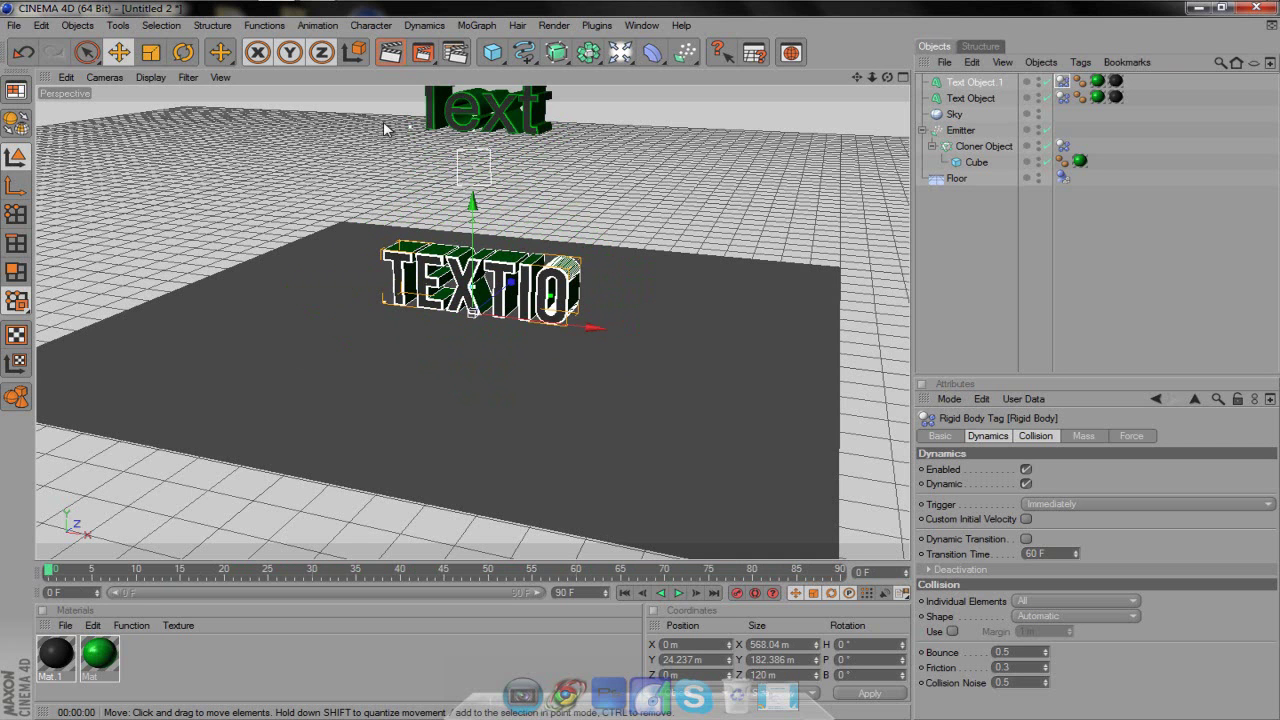
scroll(383, 130, "up", 2)
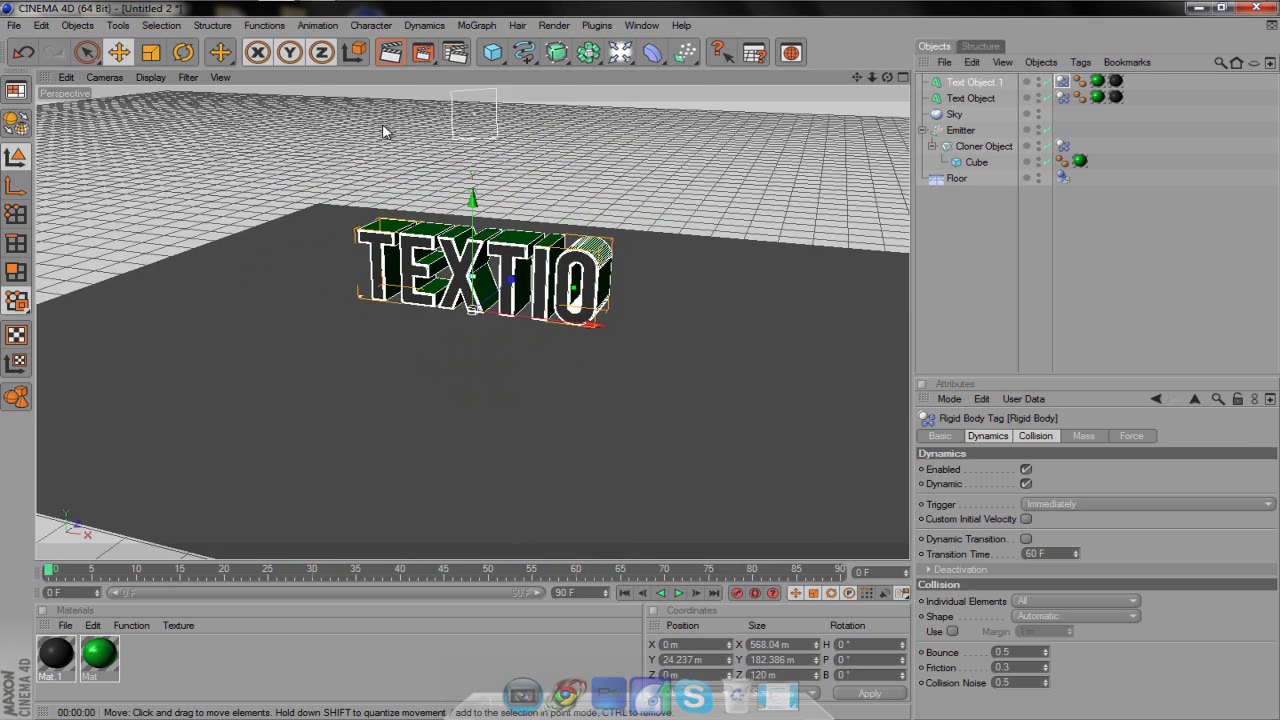
scroll(383, 130, "down", 2)
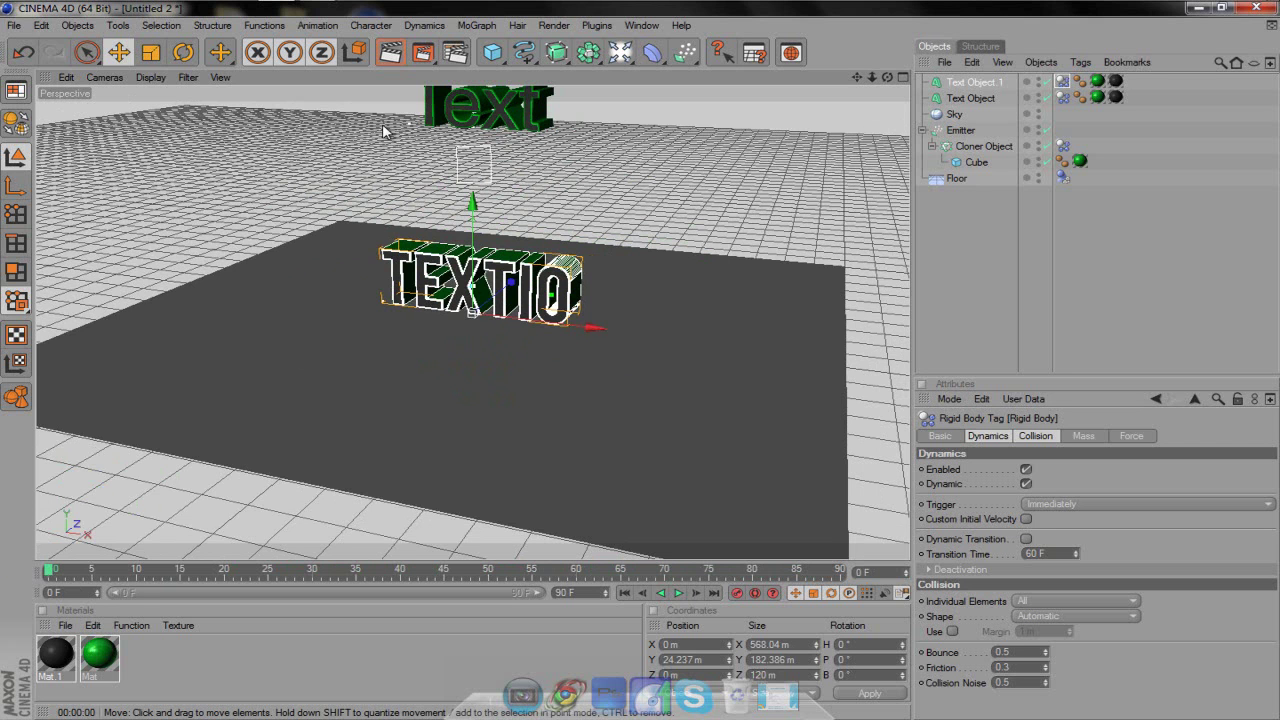
Choose the HDV/HDTV 720 29.97 film/video preset as the output format in the render settings
key("ctrl+b")
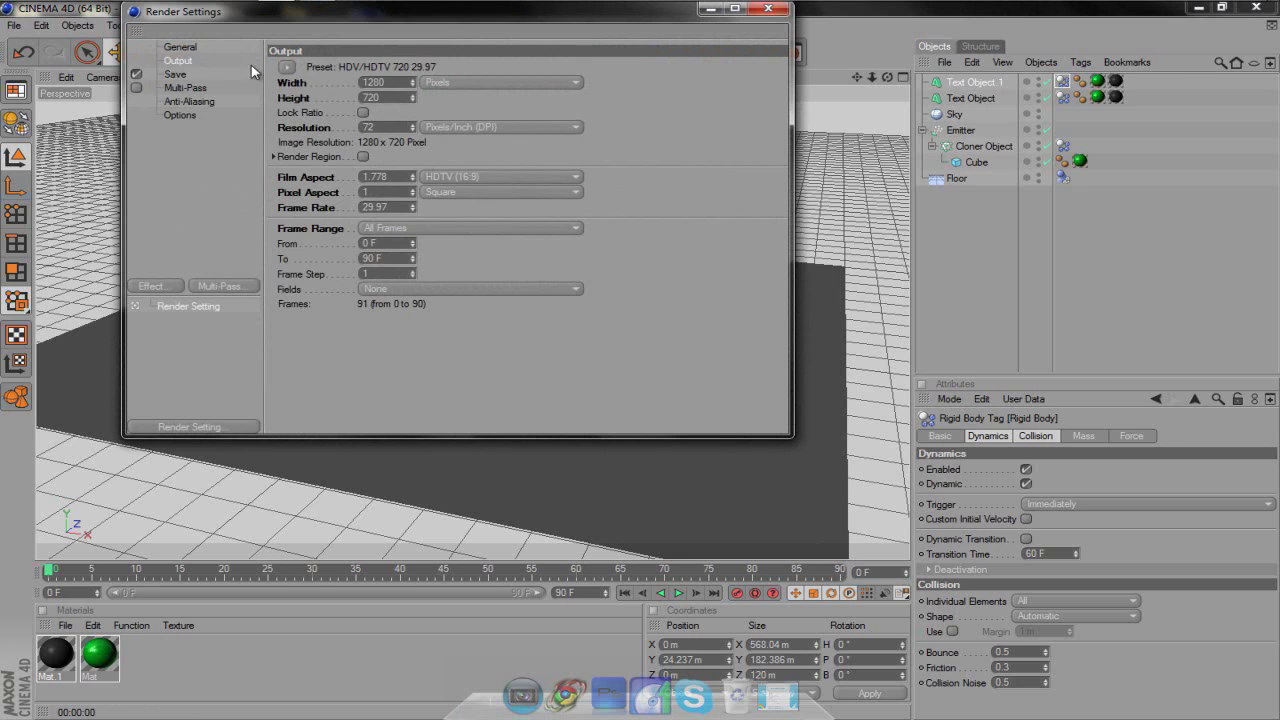
left_click(181, 48)
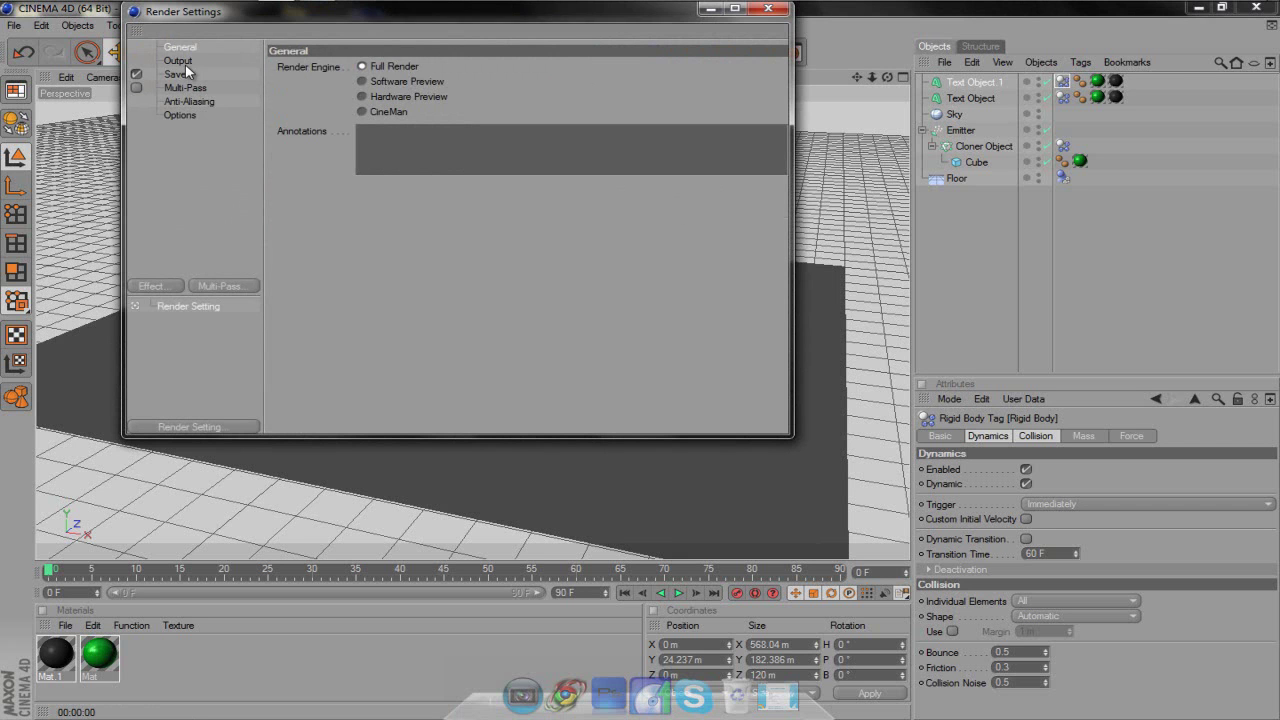
left_click(180, 61)
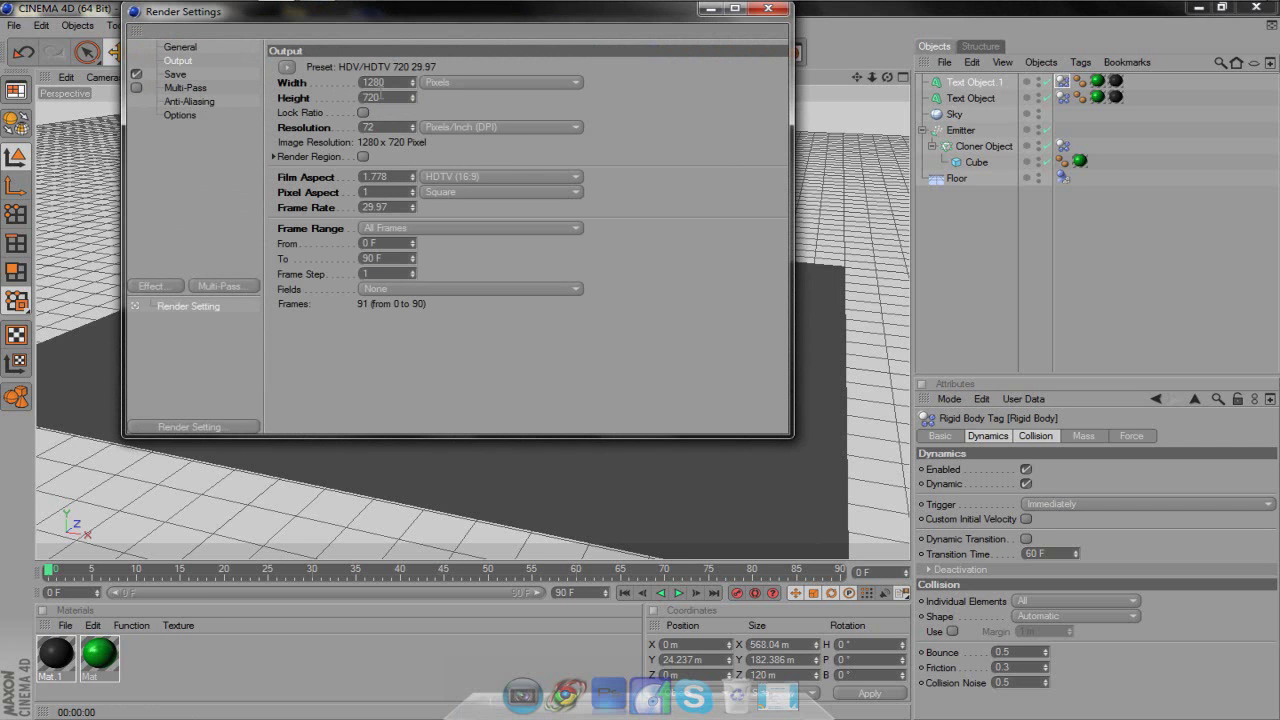
left_click(288, 67)
mouse_move(320, 113)
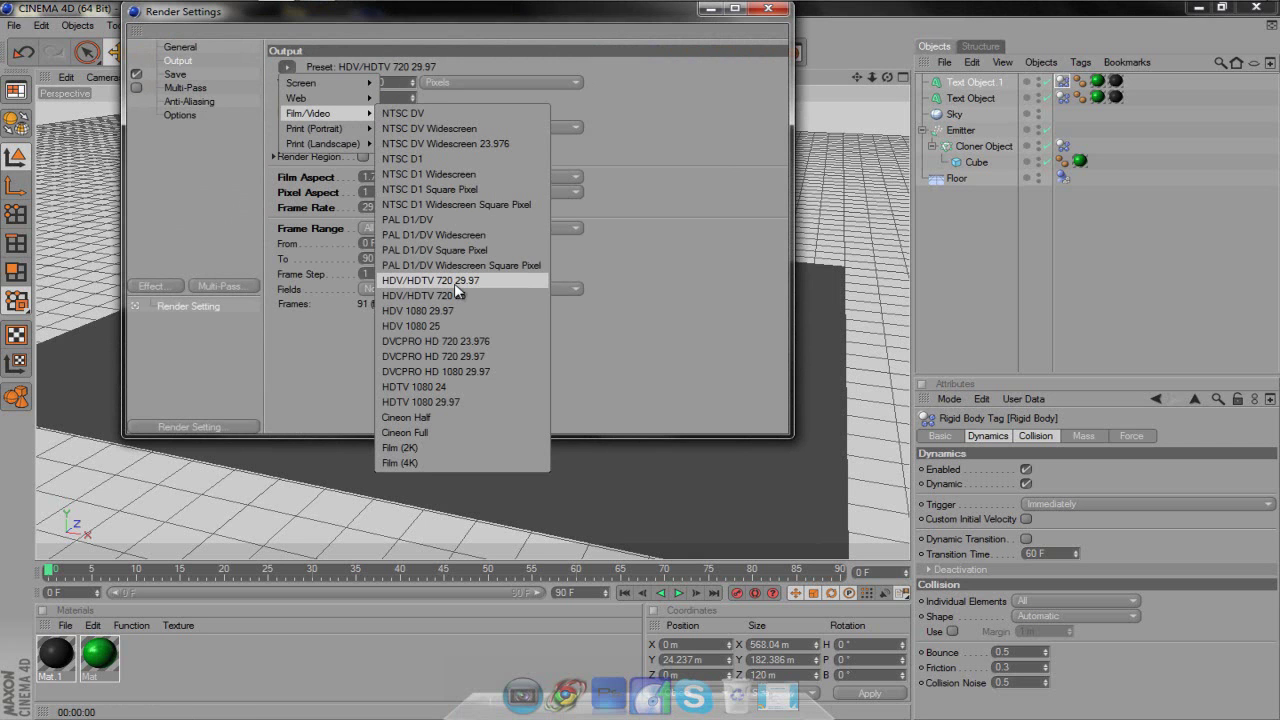
left_click(533, 283)
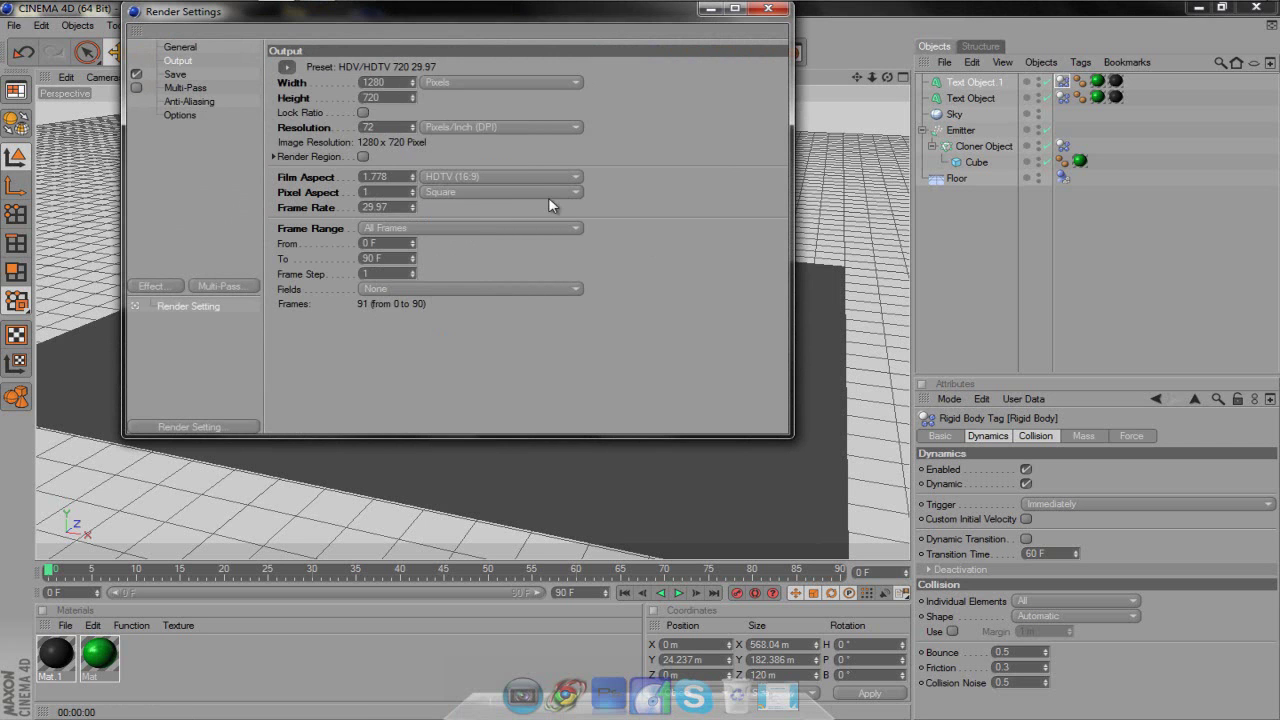
Set the render output's frame range to All Frames
left_click(360, 229)
left_click(423, 273)
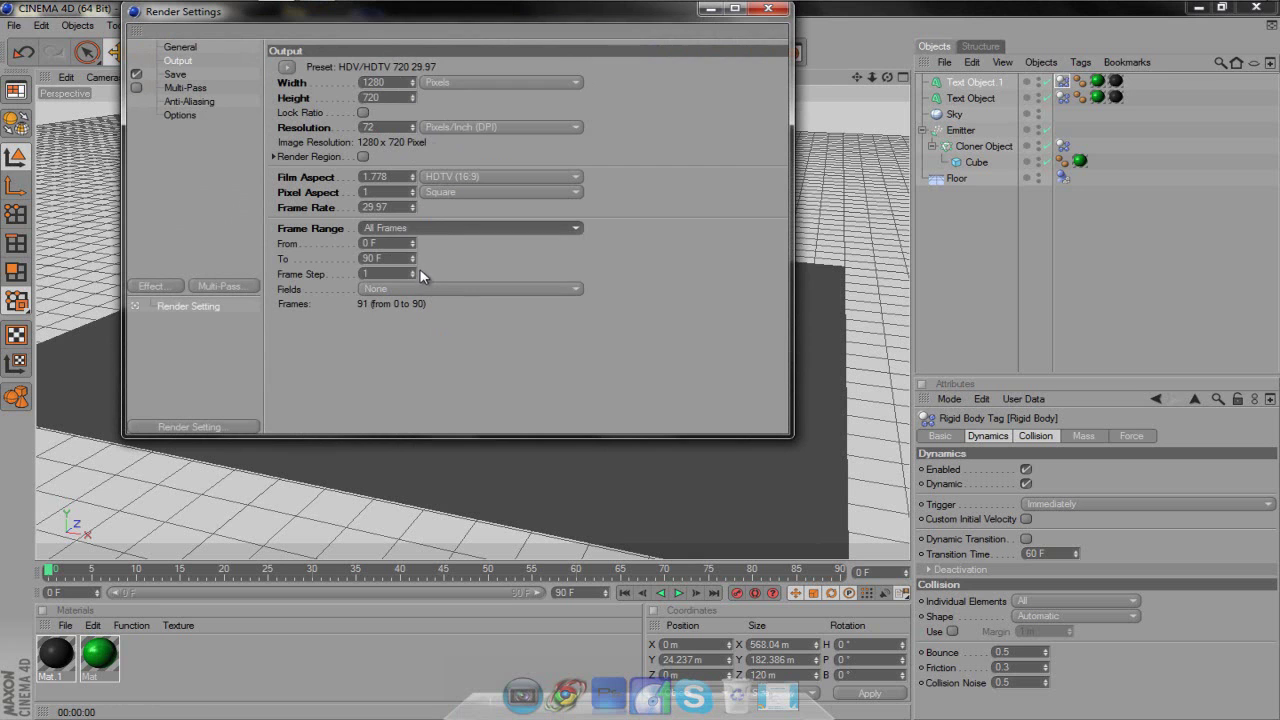
left_click(413, 226)
left_click(400, 248)
left_click(414, 228)
left_click(400, 273)
Set the render to save to the Desktop as TEXTIO in QuickTime Movie format
left_click(175, 75)
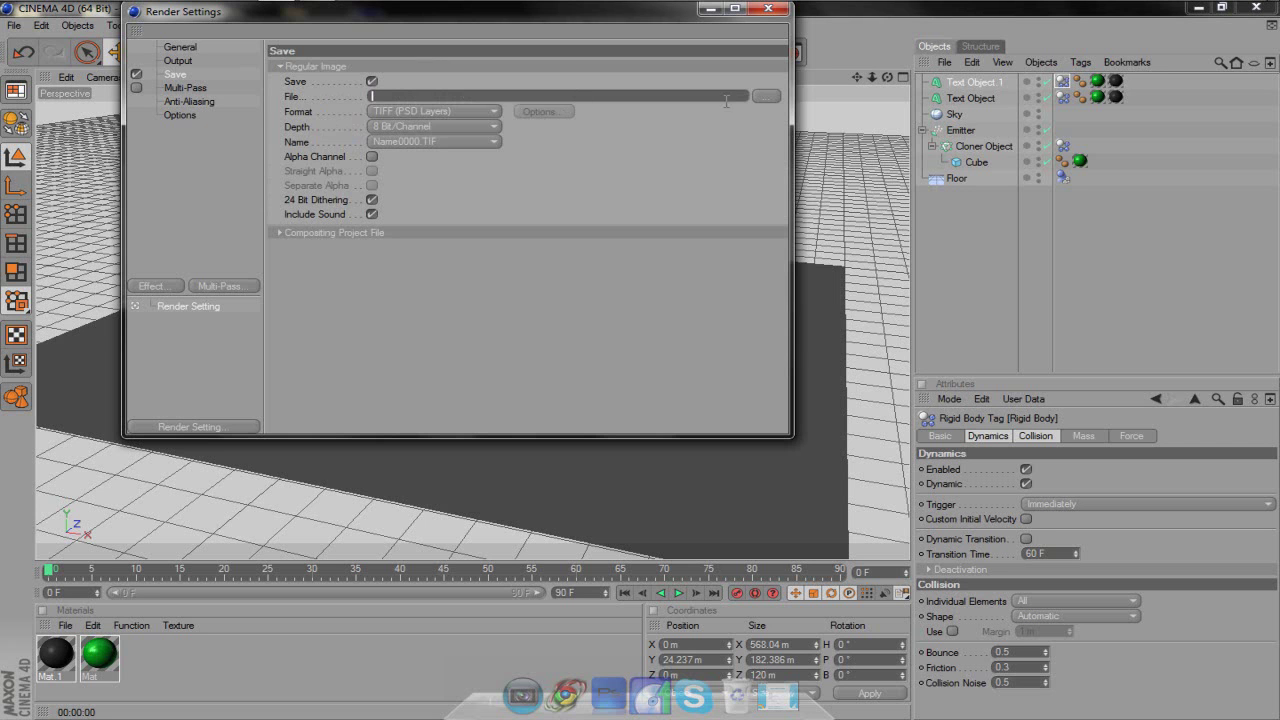
left_click(758, 94)
type("TEXTIO")
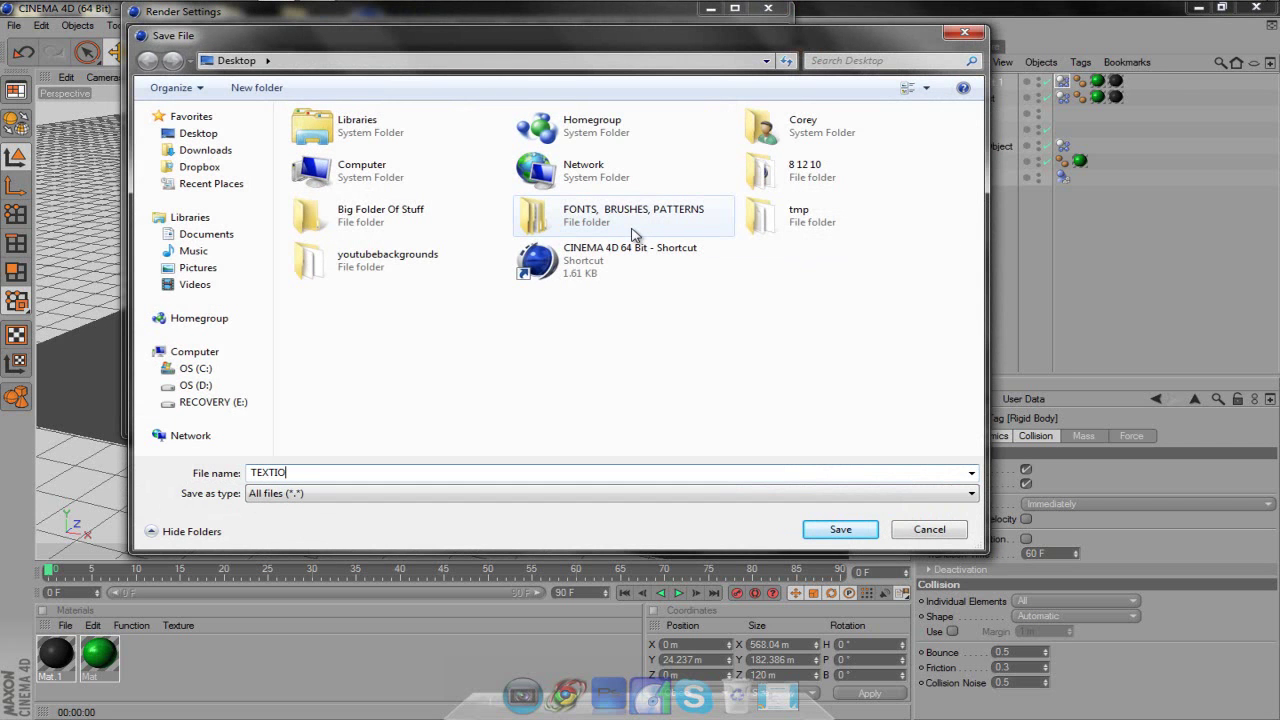
left_click(840, 529)
left_click(451, 112)
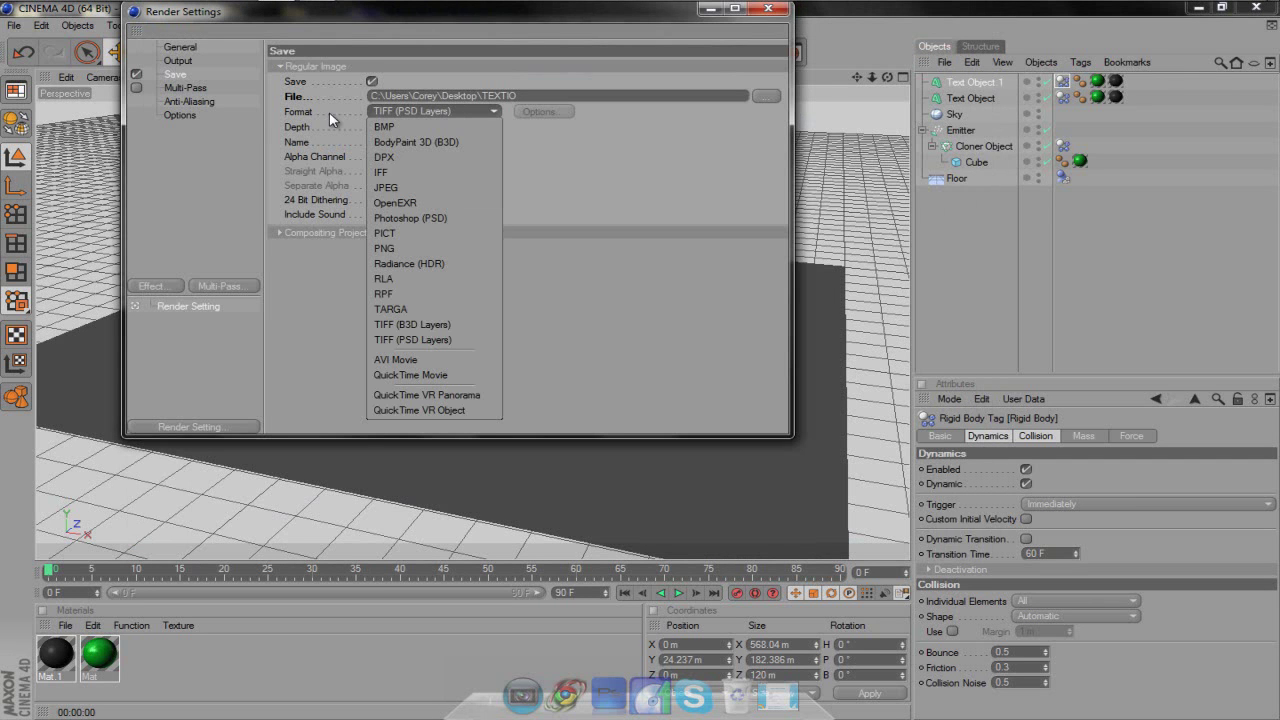
left_click(458, 376)
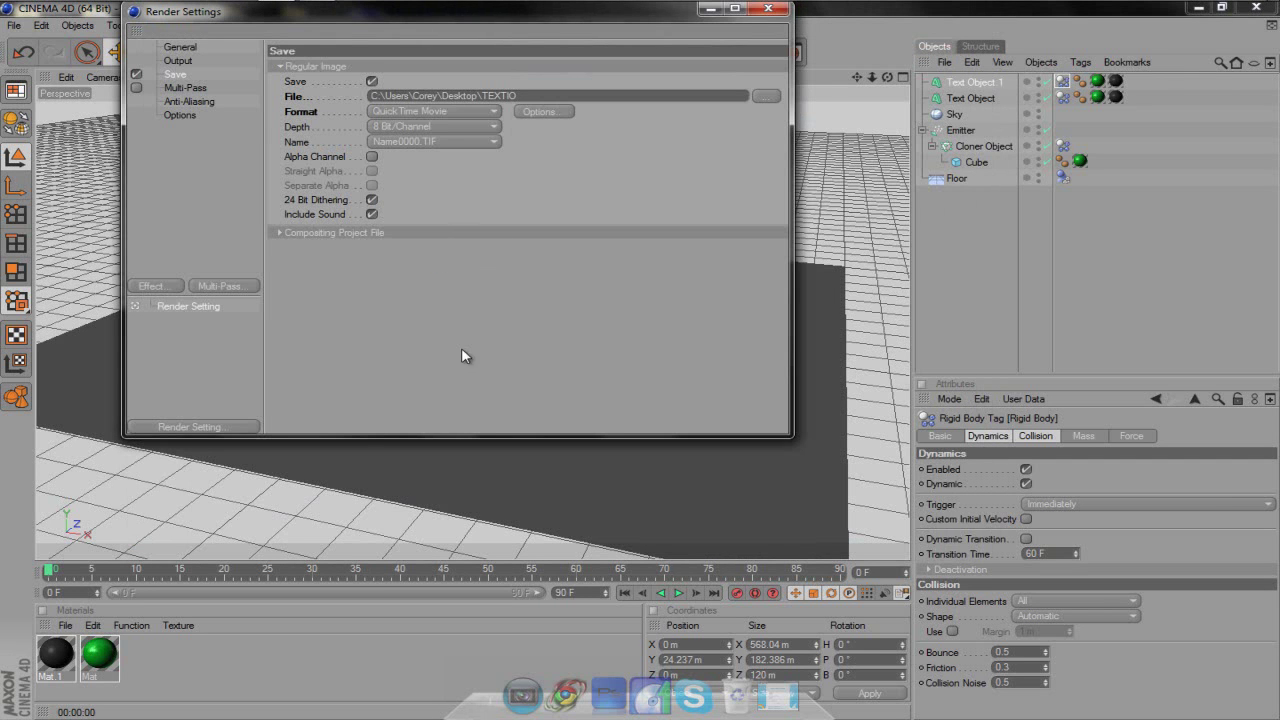
left_click(470, 111)
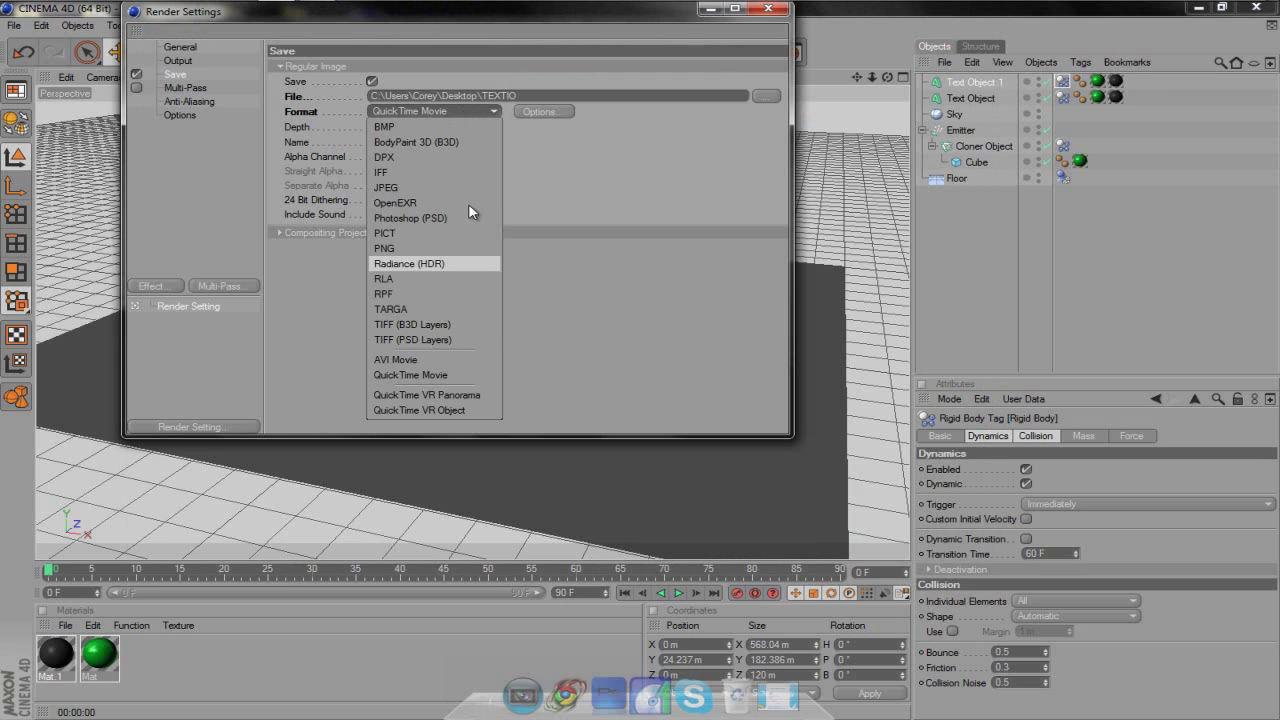
left_click(456, 375)
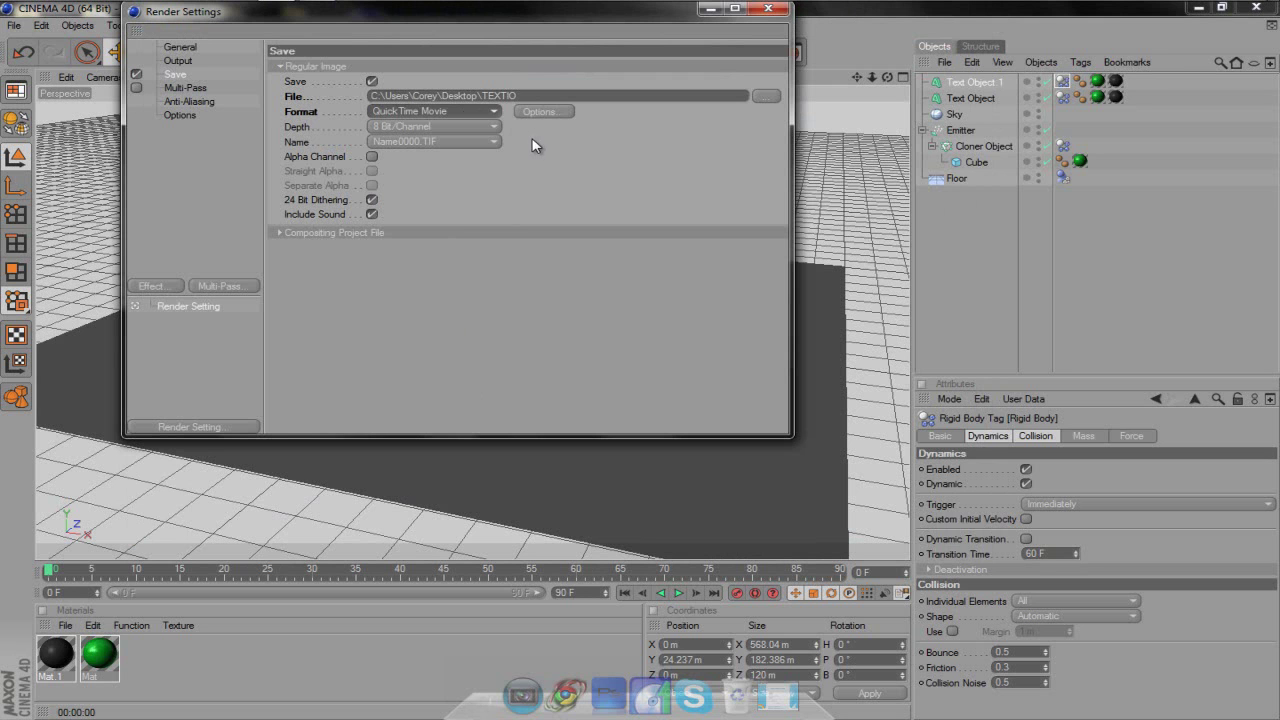
Choose Animation as the QuickTime compression type and accept the compression settings
left_click(534, 113)
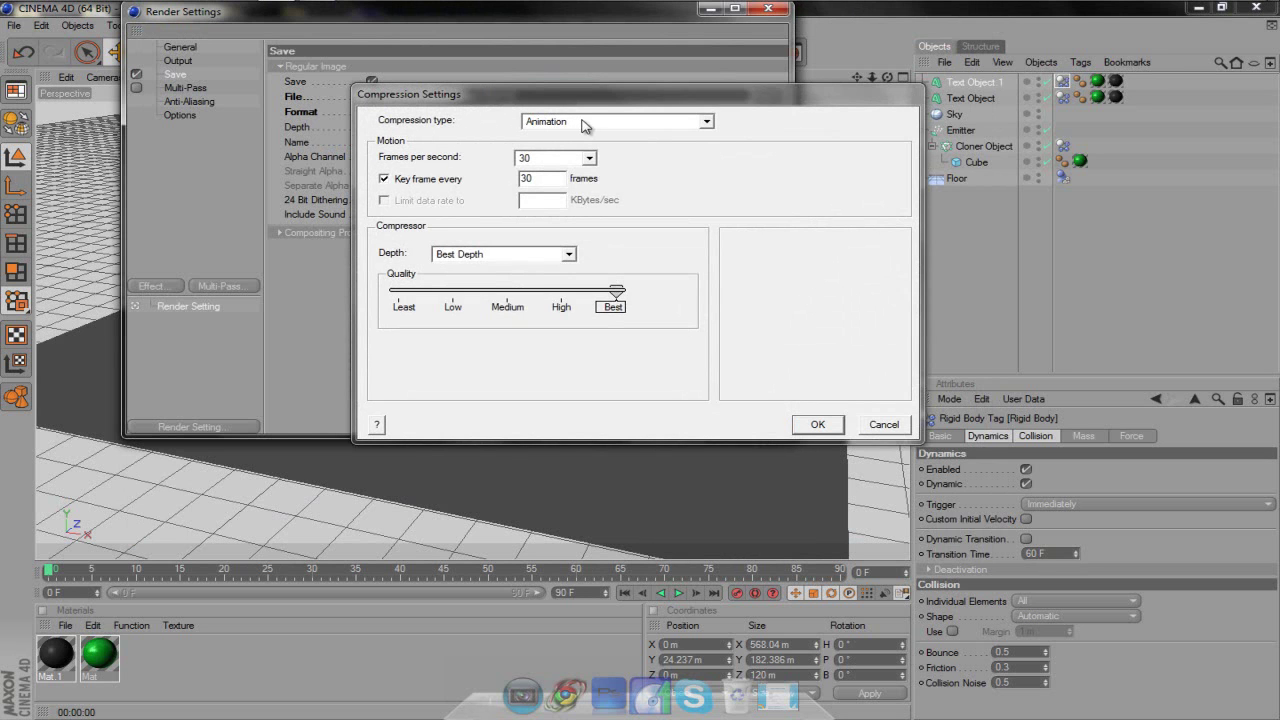
left_click_drag(565, 97, 563, 151)
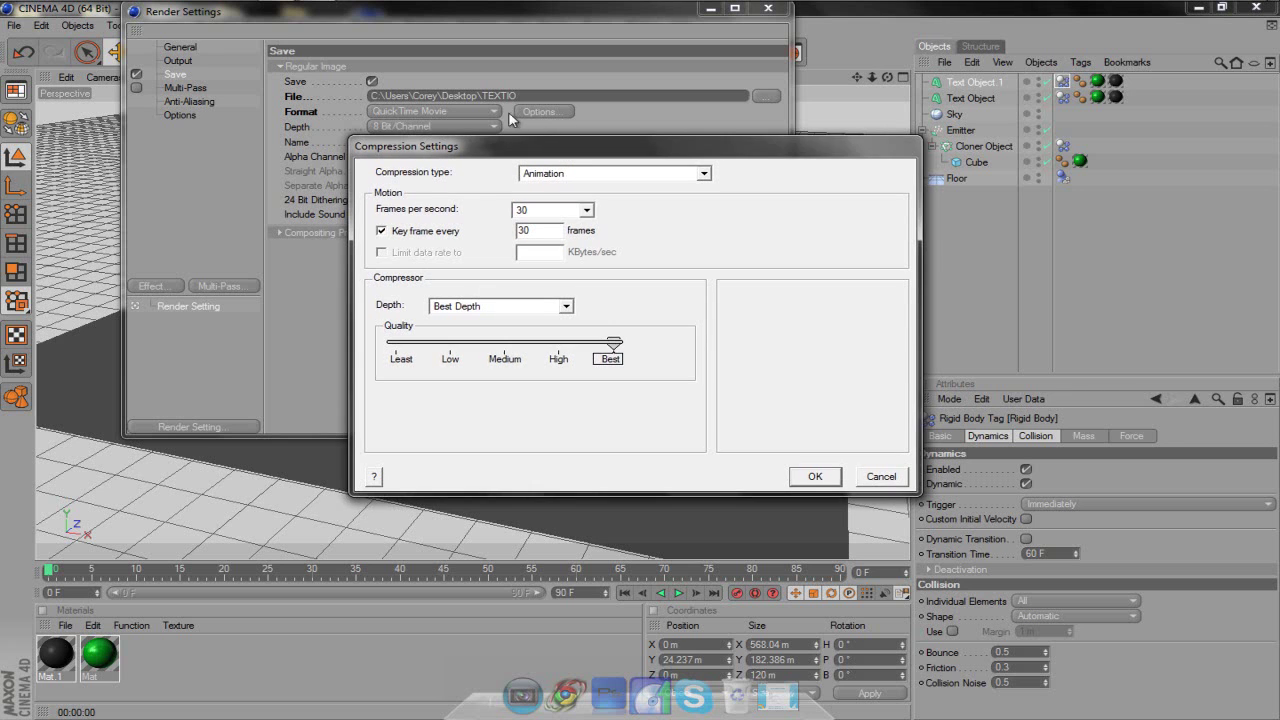
left_click(546, 179)
left_click(536, 204)
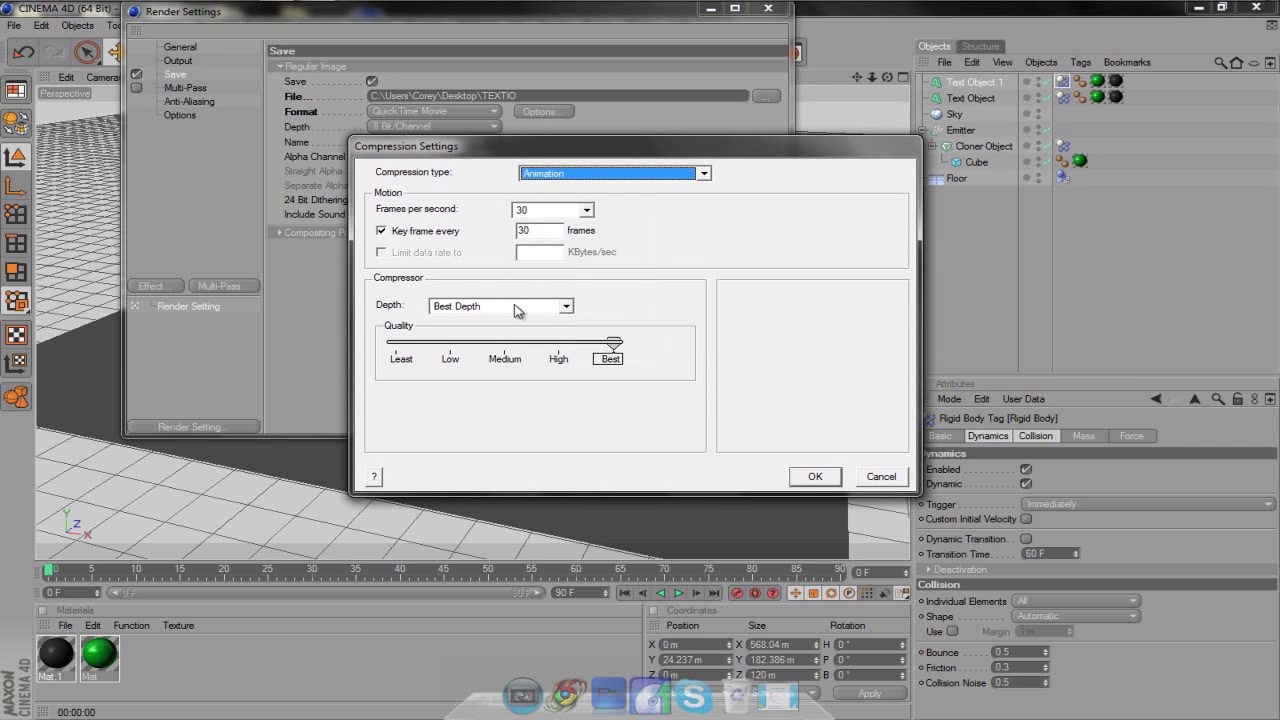
left_click(812, 476)
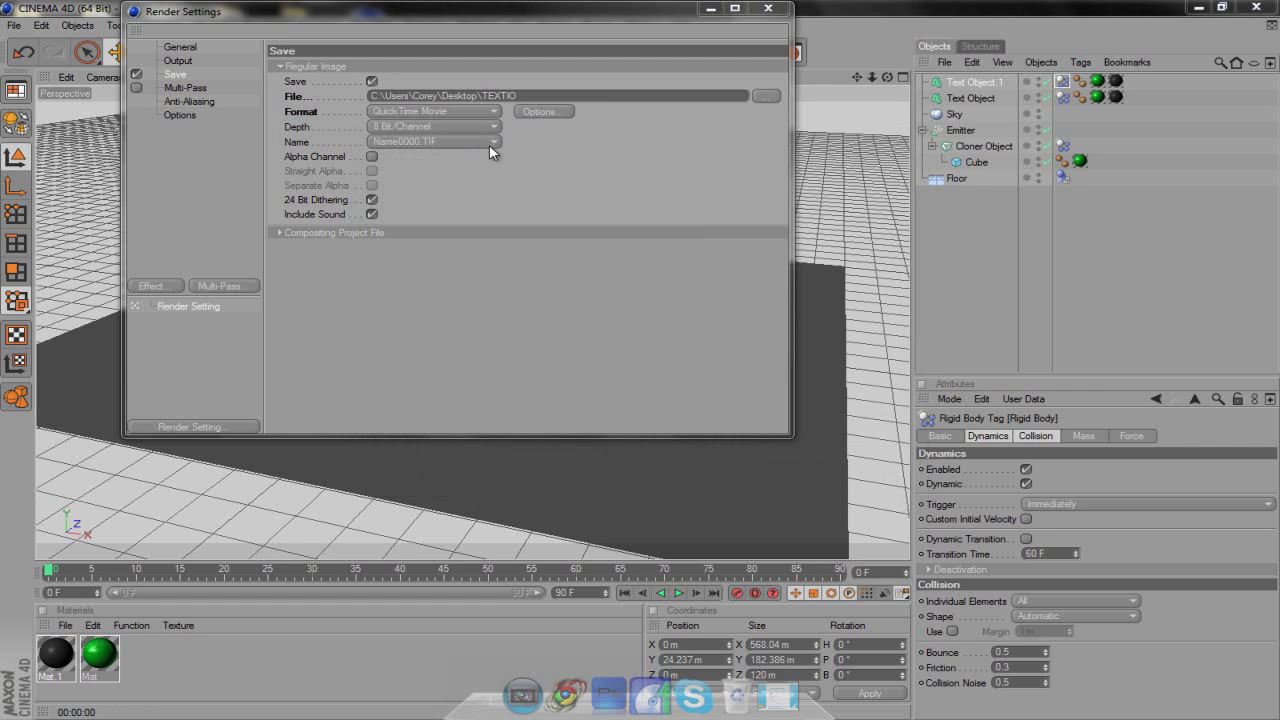
Set the render's anti-aliasing to Best with the Animation filter, and close the render settings
left_click(176, 87)
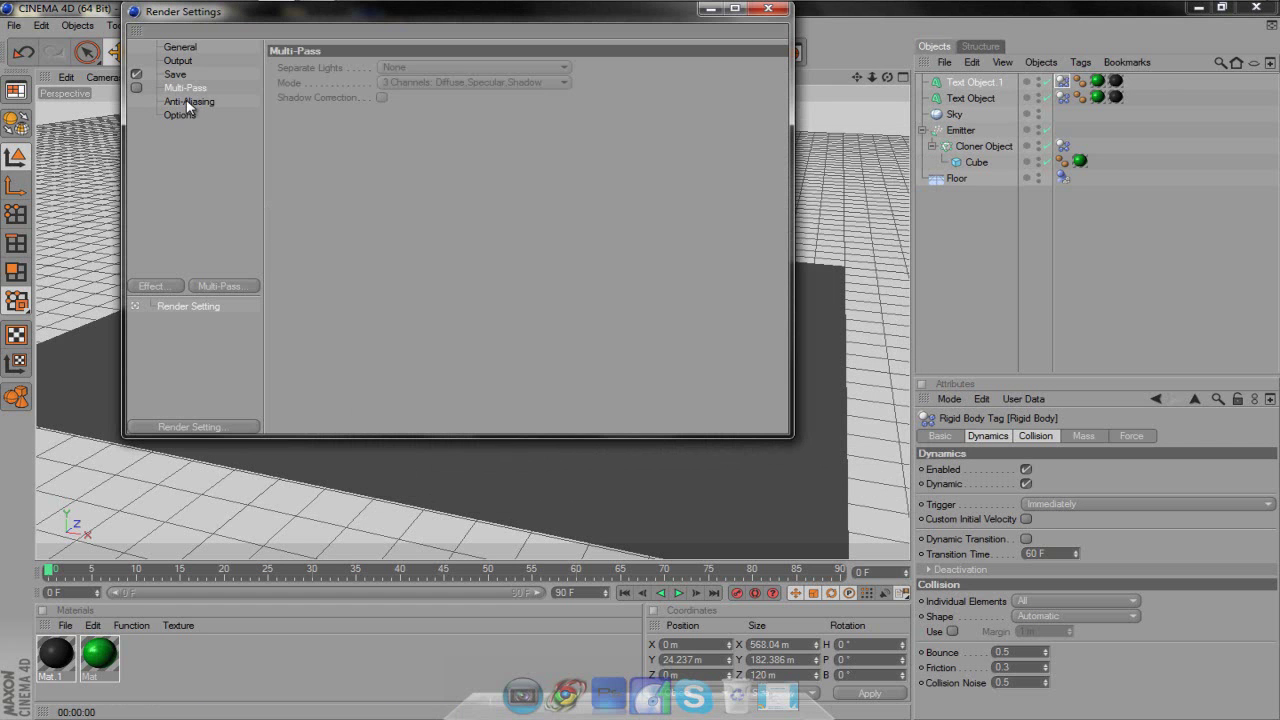
left_click(187, 101)
left_click(410, 66)
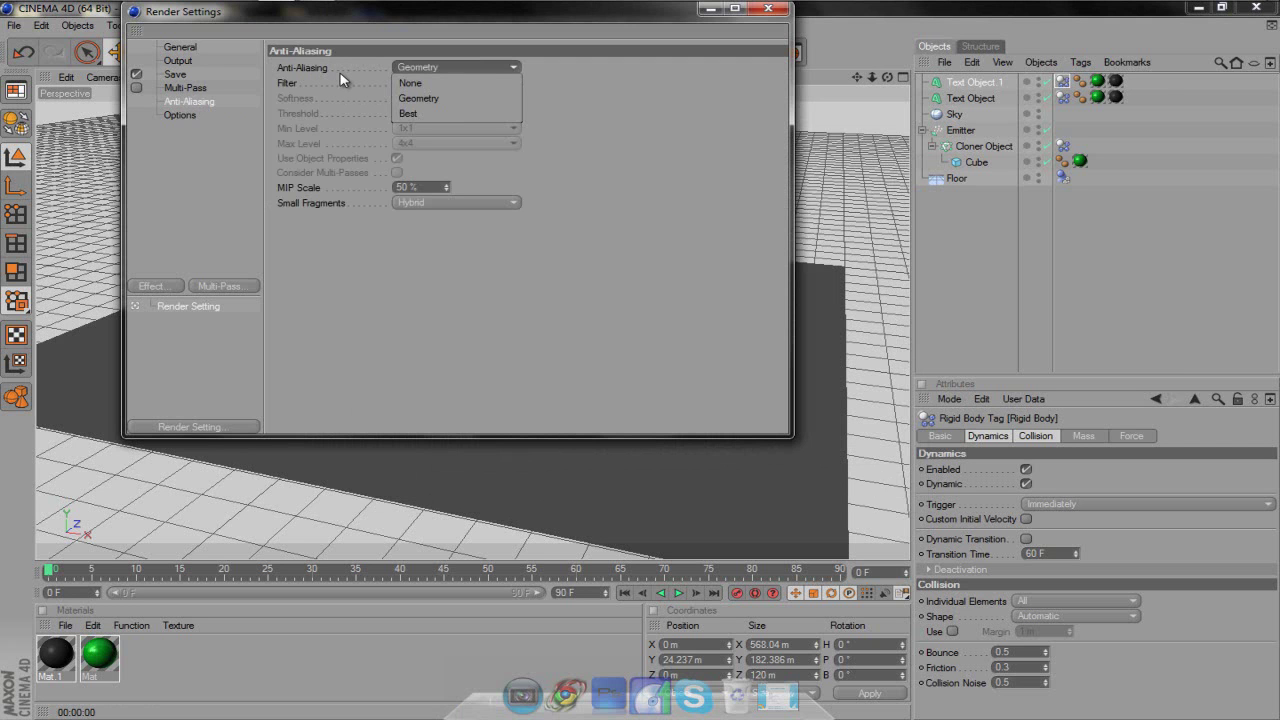
left_click(404, 113)
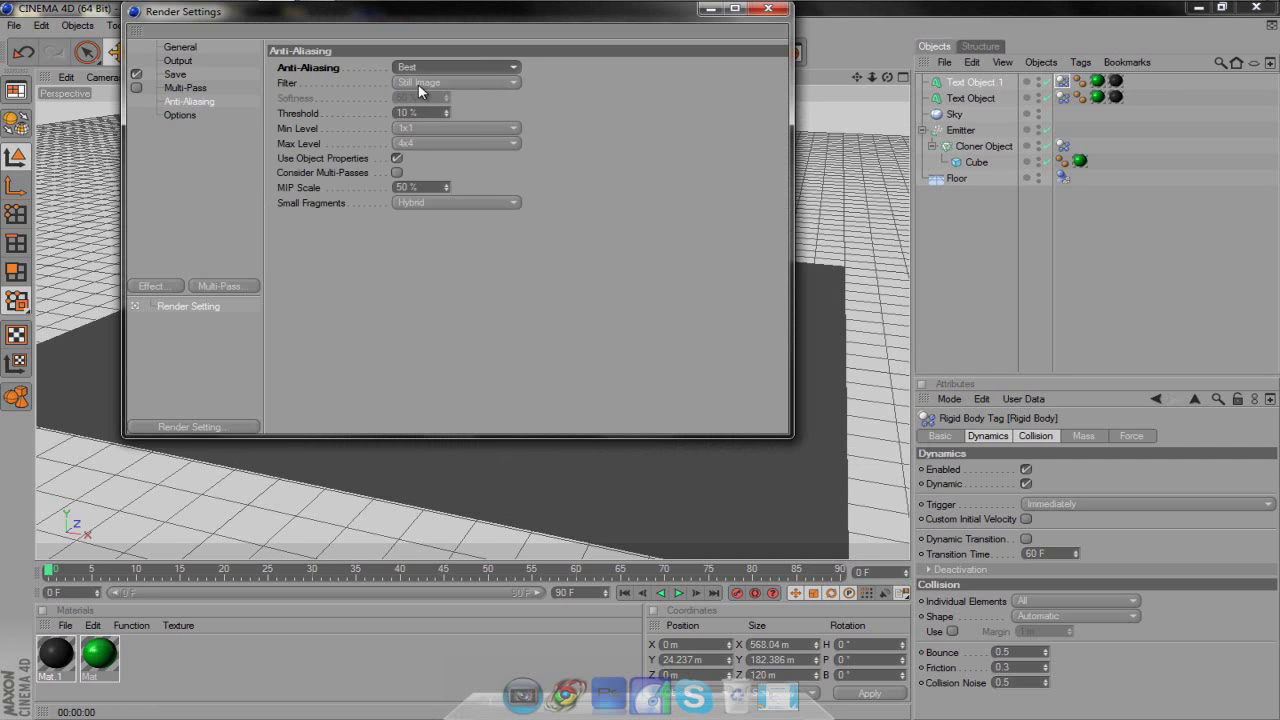
left_click(420, 91)
left_click(432, 109)
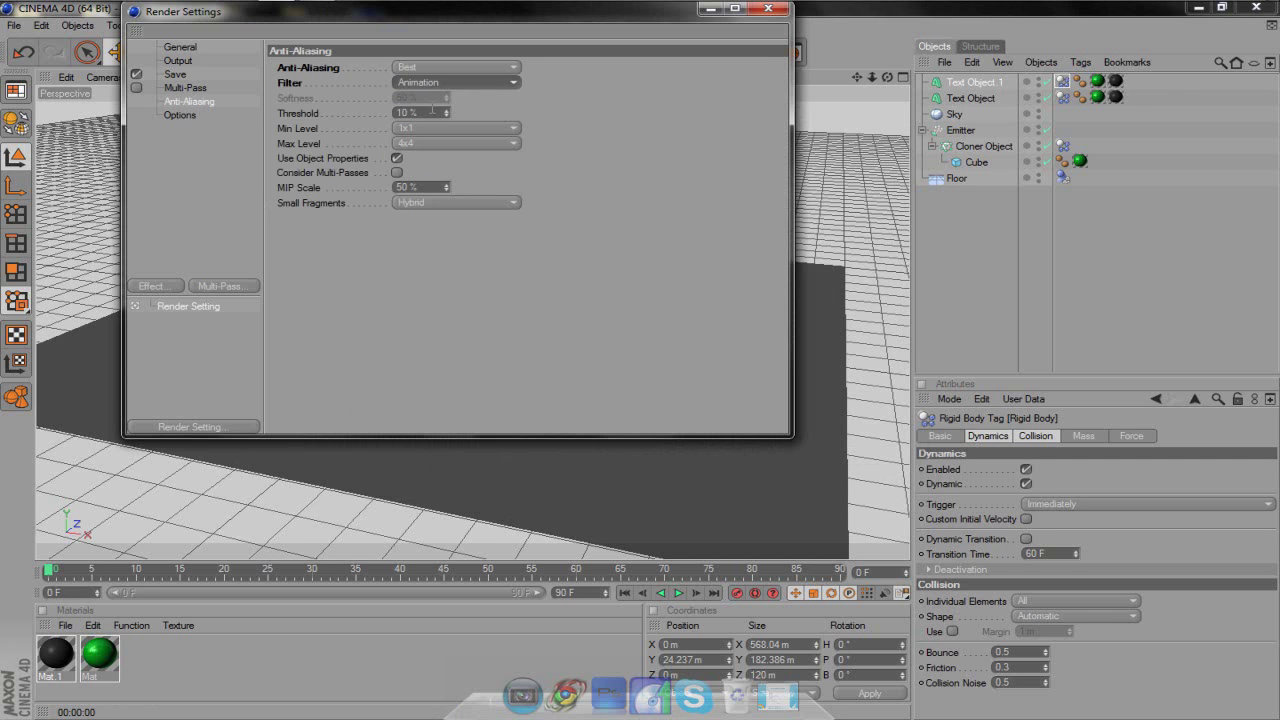
left_click(779, 12)
Start the full-length render, cancel it and shorten the timeline to end at frame 10
left_click(429, 51)
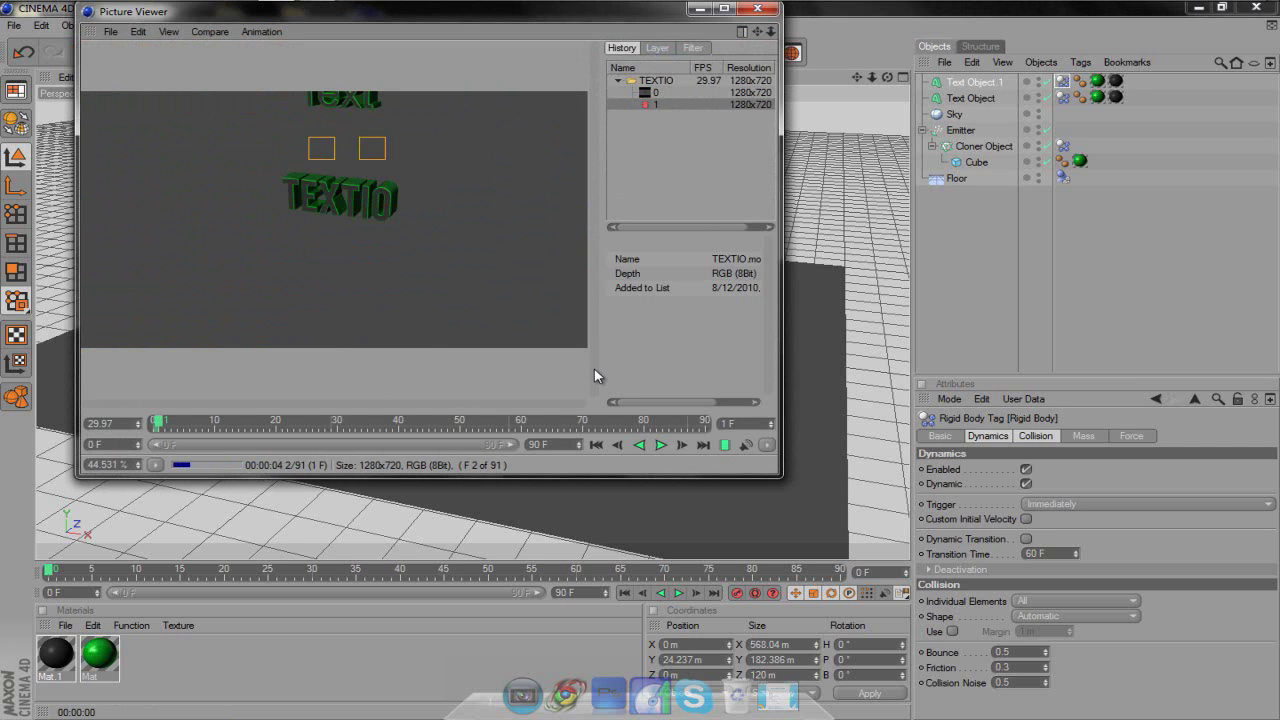
left_click(757, 8)
left_click(660, 427)
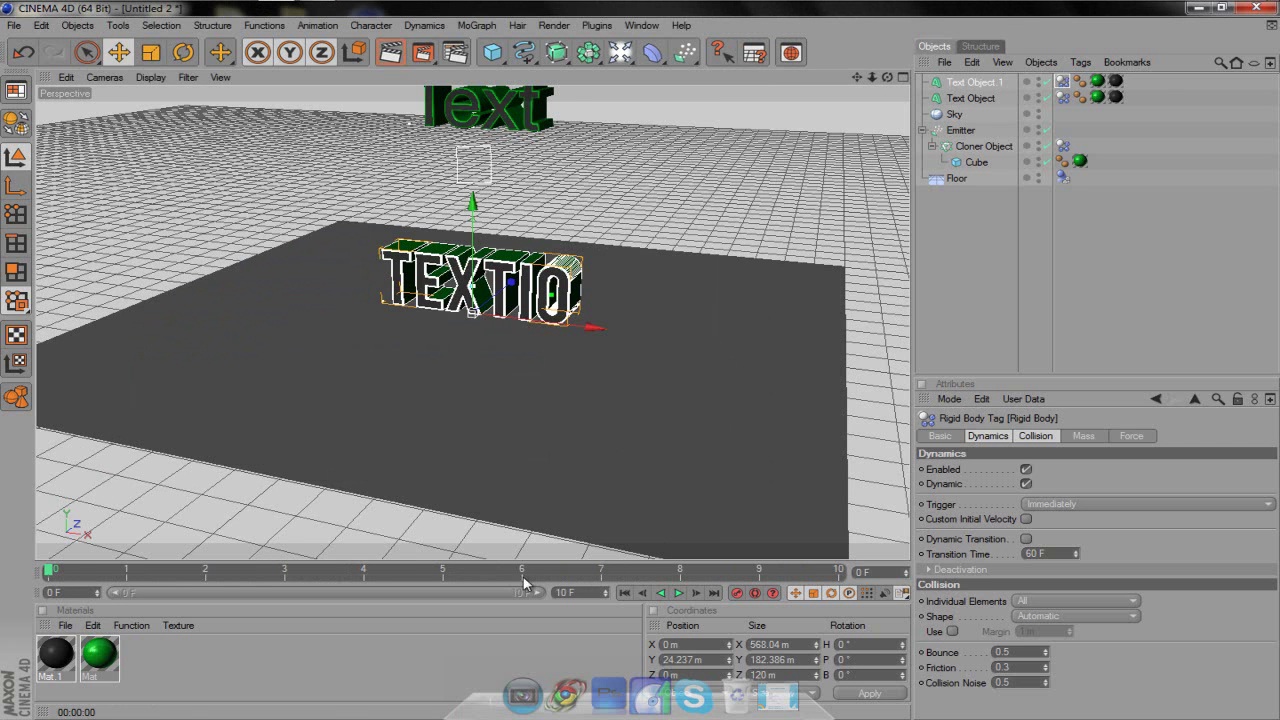
Render the shortened animation to the Picture Viewer, overwriting the existing TEXTIO.mov, and close the viewer
left_click(397, 52)
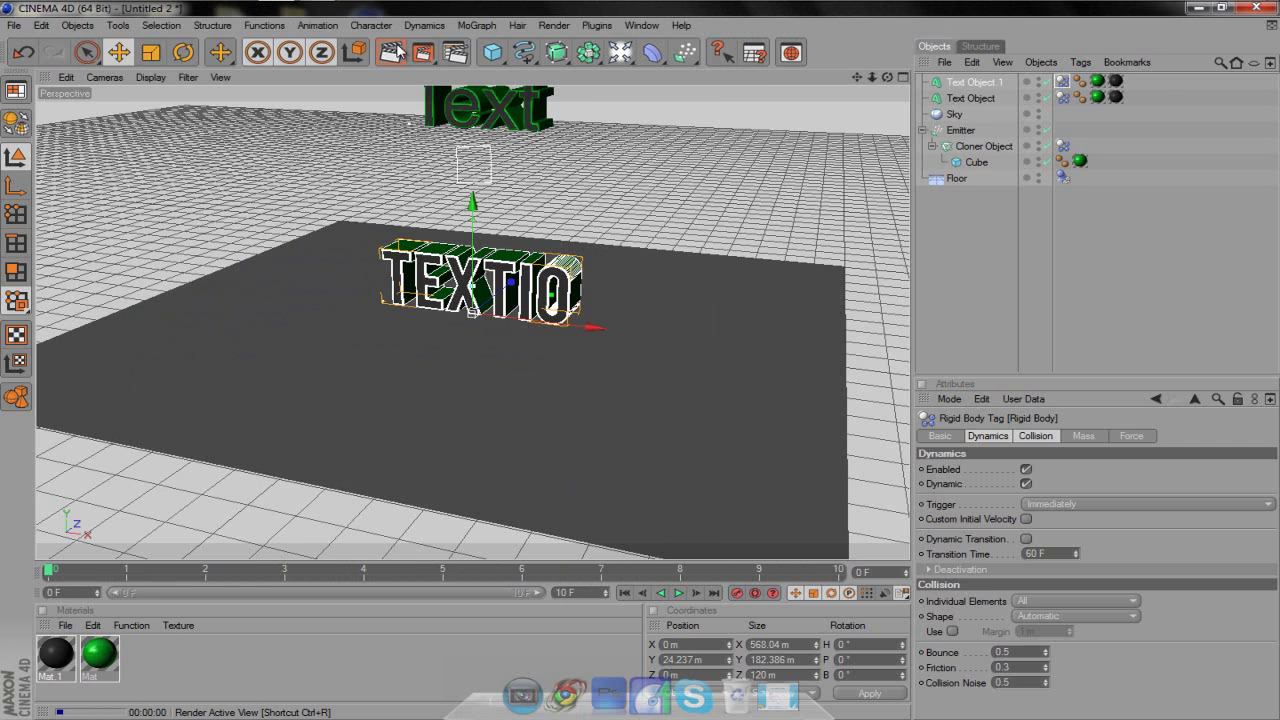
left_click(423, 52)
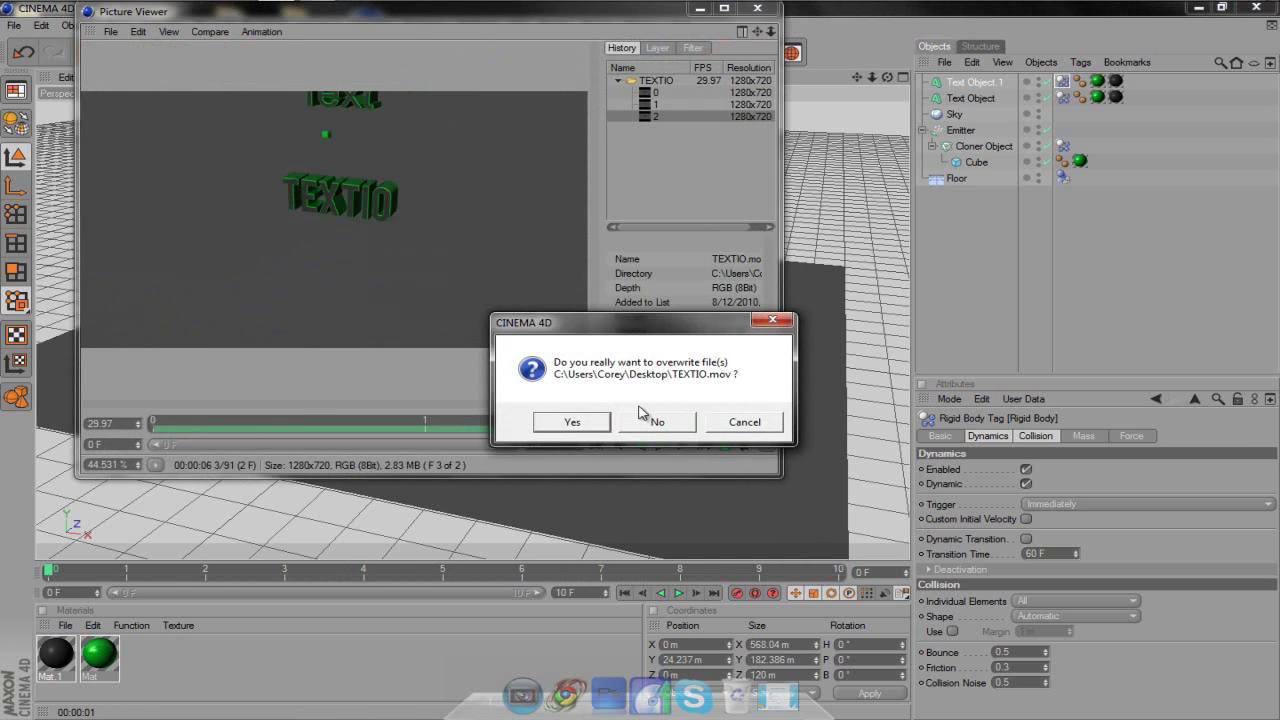
left_click(604, 420)
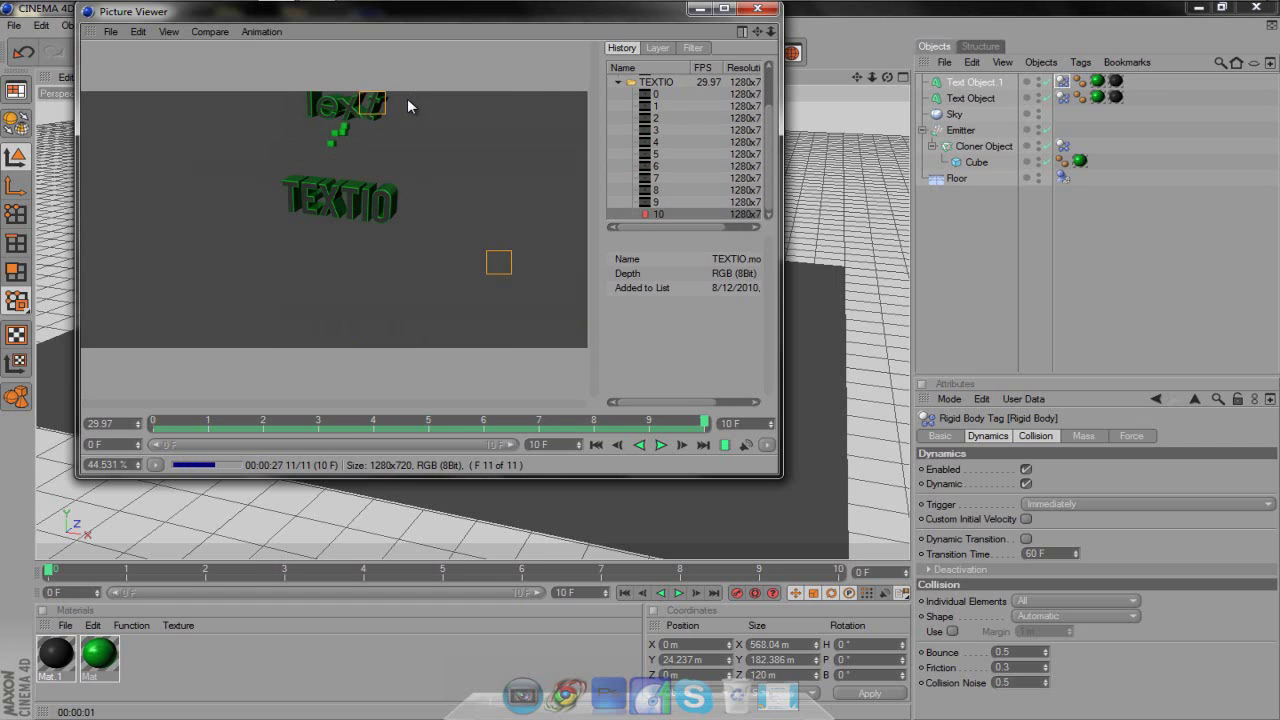
left_click(755, 12)
left_click(451, 56)
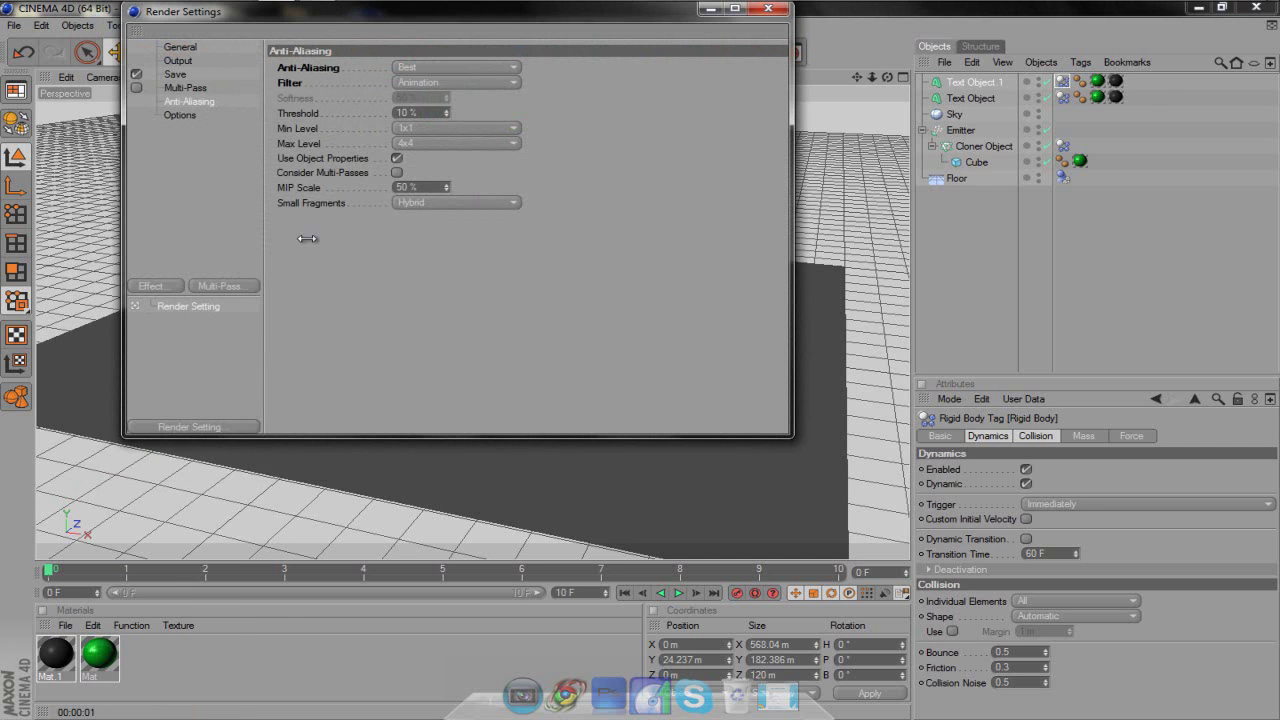
left_click(147, 287)
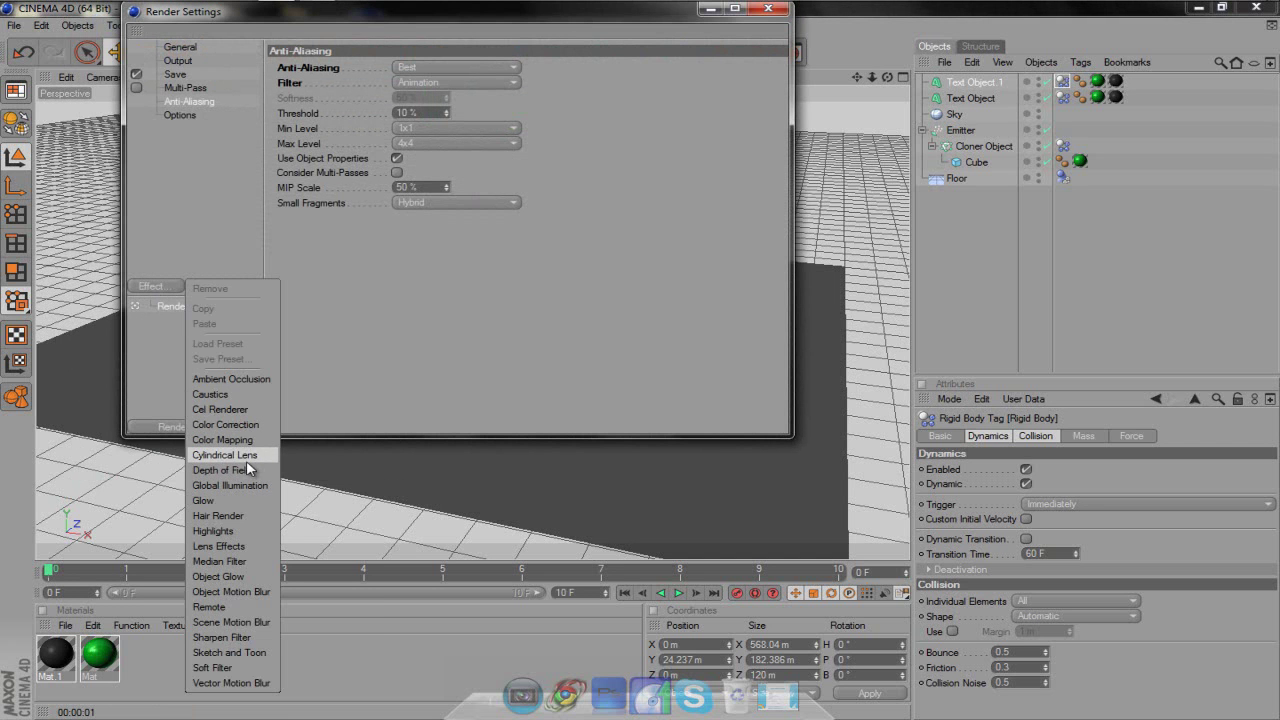
left_click(413, 380)
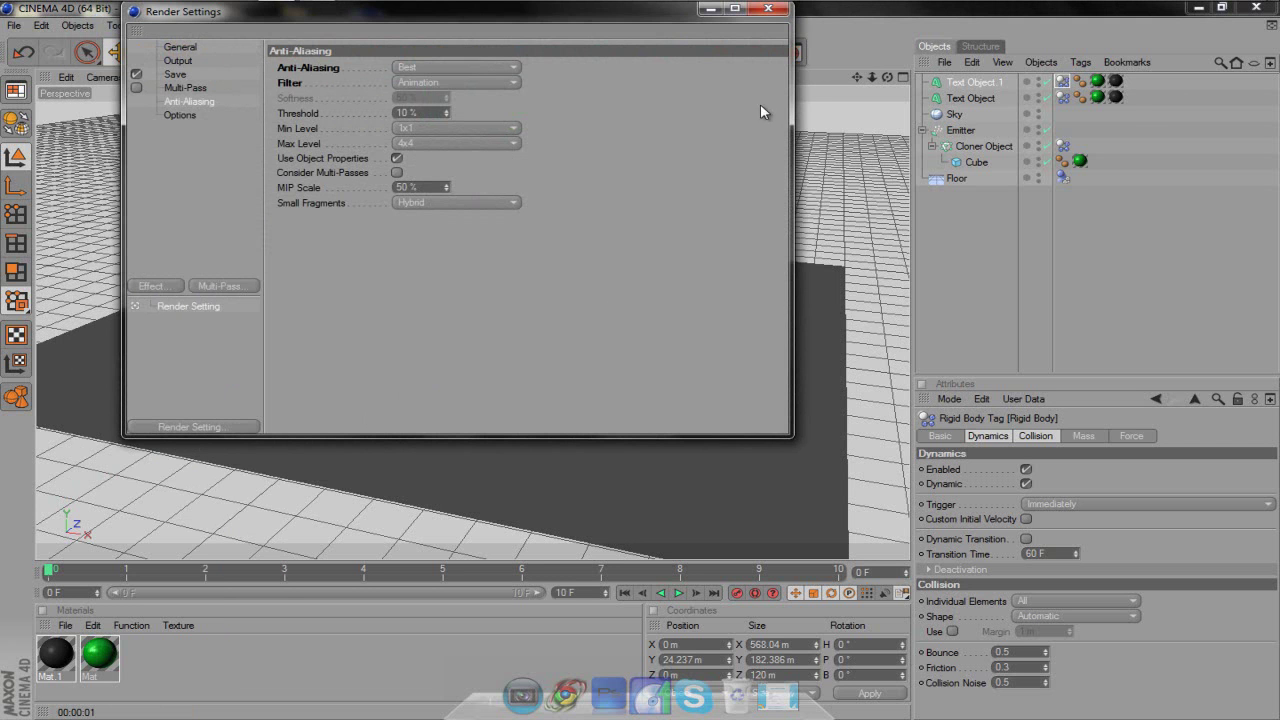
left_click(772, 11)
Switch to the desktop, open the rendered TEXTIO movie in QuickTime Player, play it several times and close it
left_click(1198, 8)
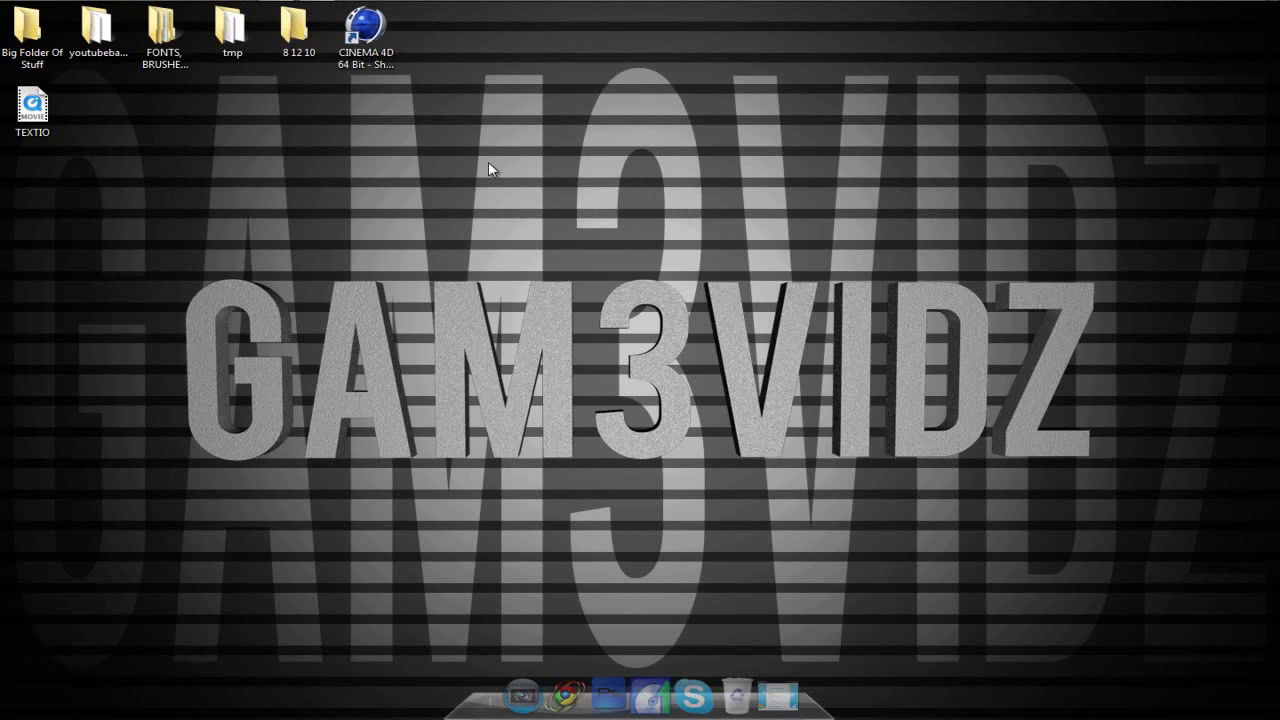
double_click(32, 108)
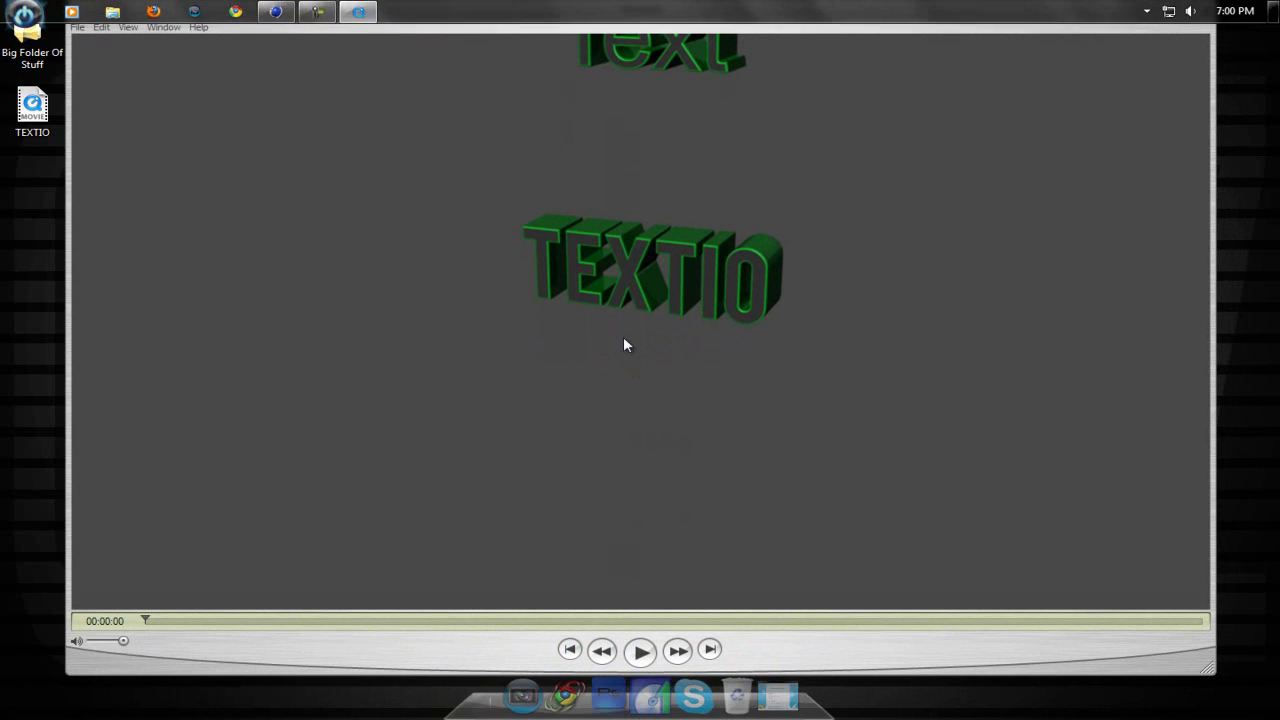
left_click(644, 650)
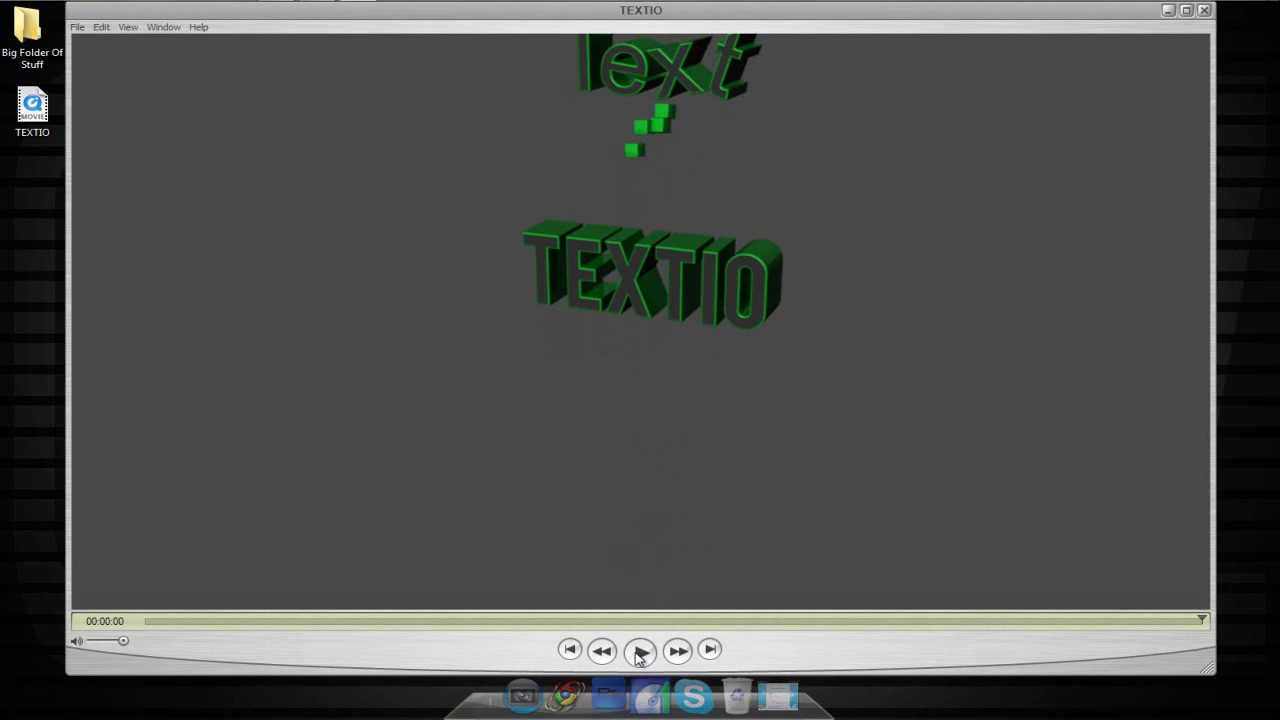
left_click(638, 654)
left_click(641, 651)
left_click(1205, 11)
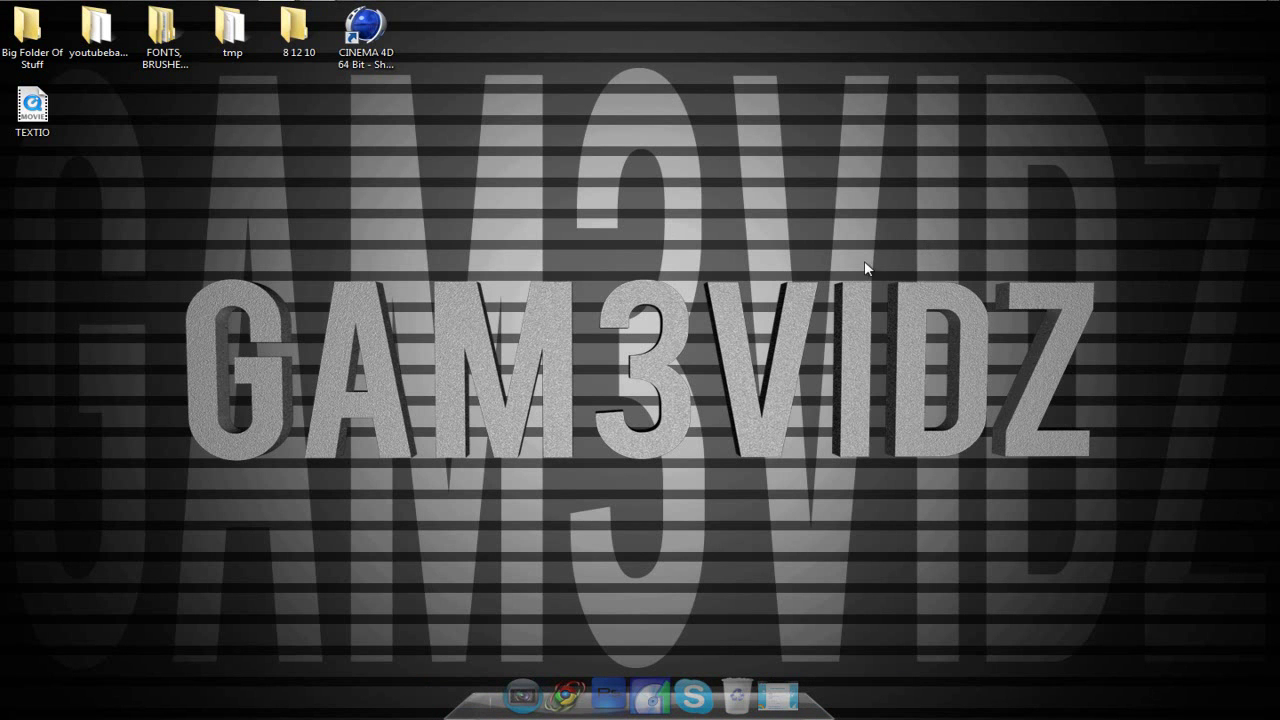
mouse_move(479, 31)
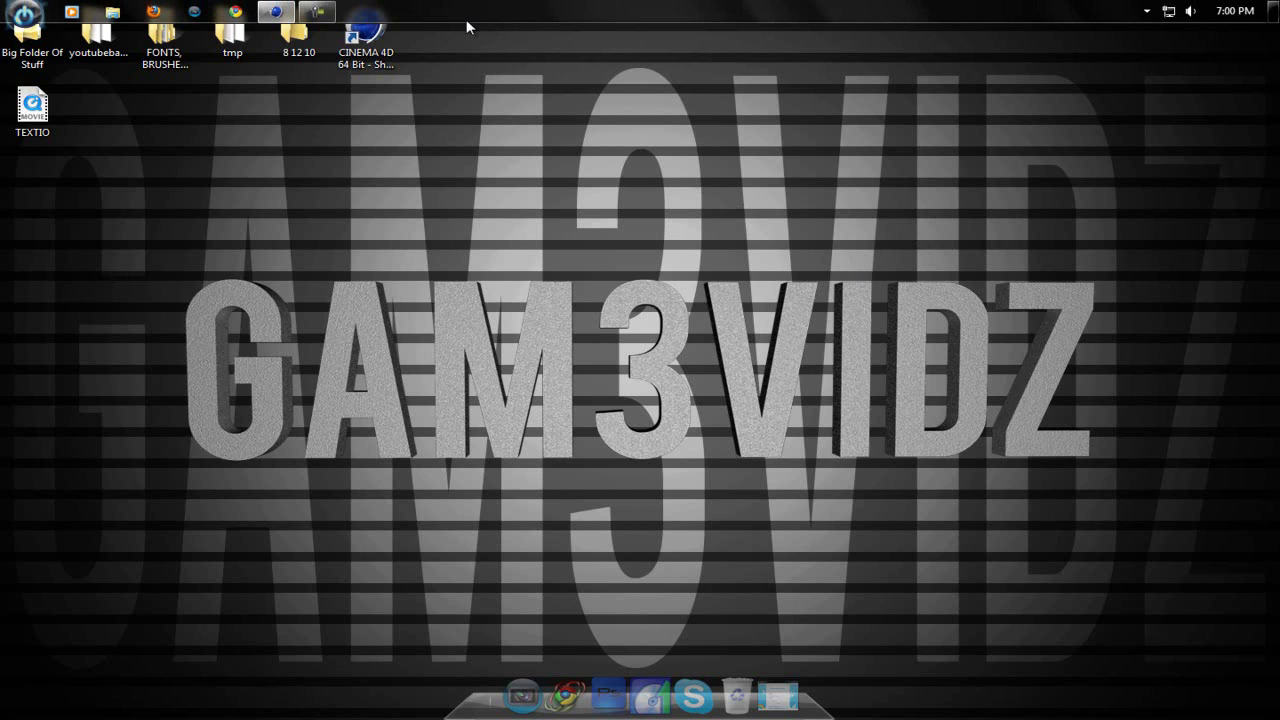